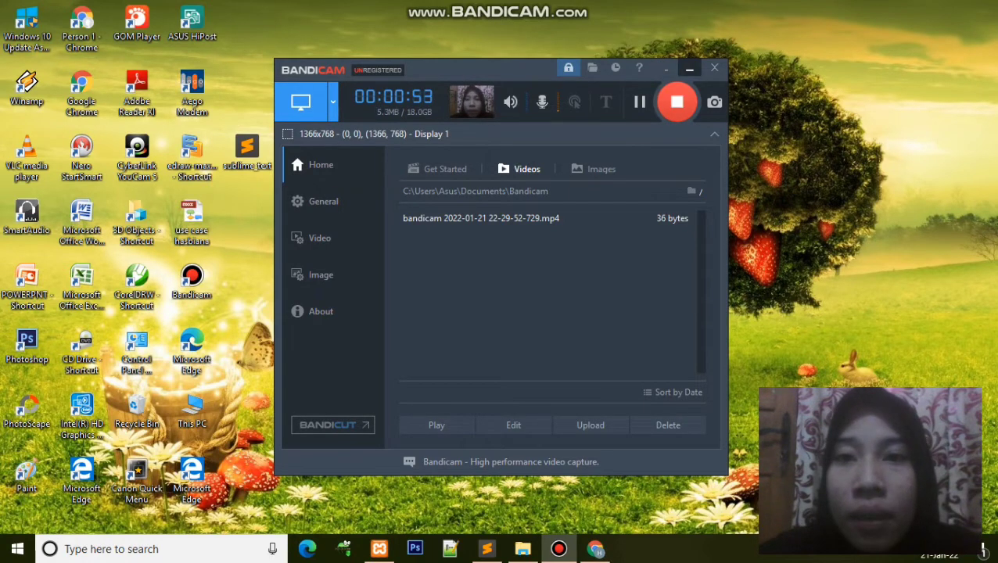
Step: Minimize the Bandicam recorder window so the desktop shows while recording continues
click(689, 69)
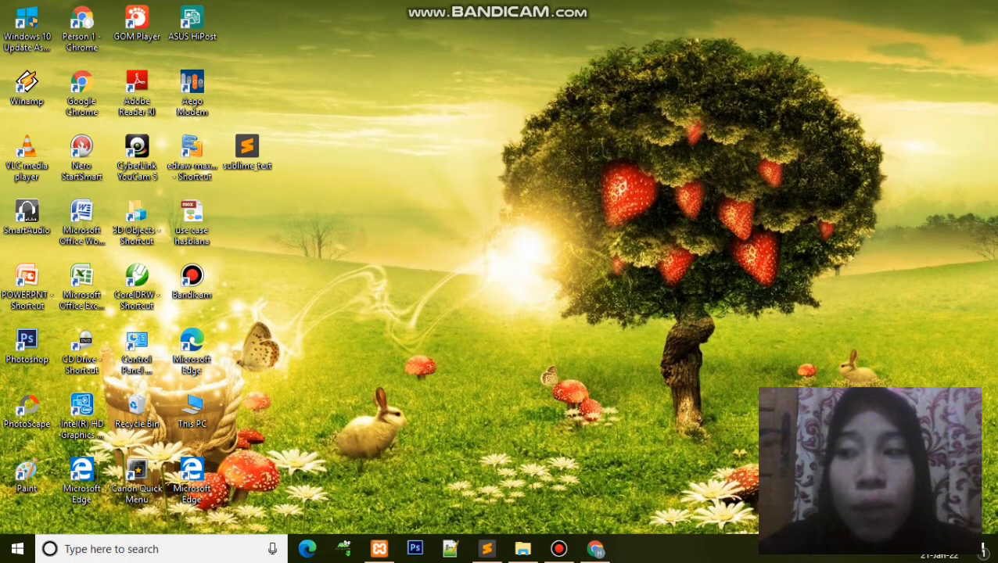
Step: Bring up and hide the XAMPP Control Panel, then launch Google Chrome from the desktop
key(alt+Tab)
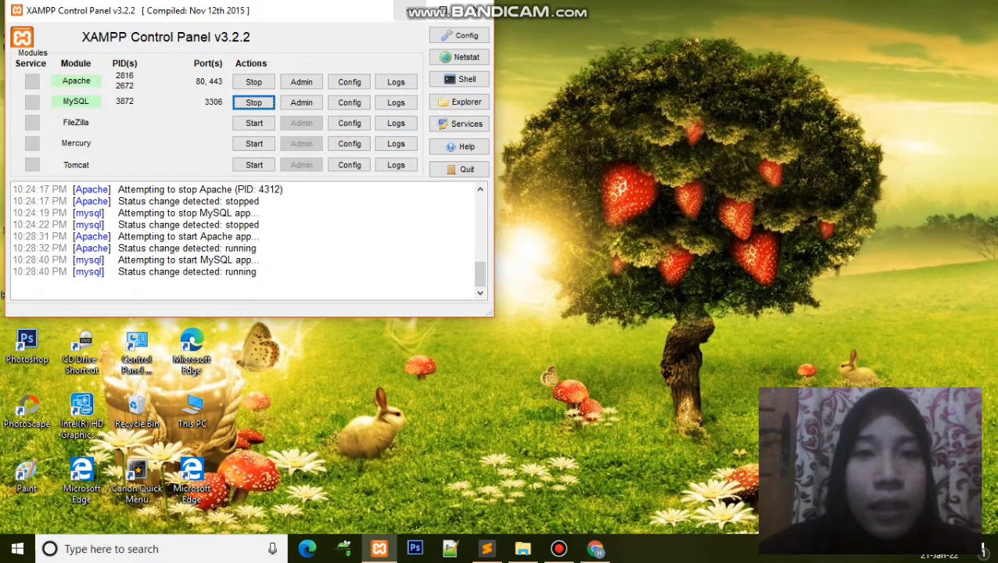
click(408, 10)
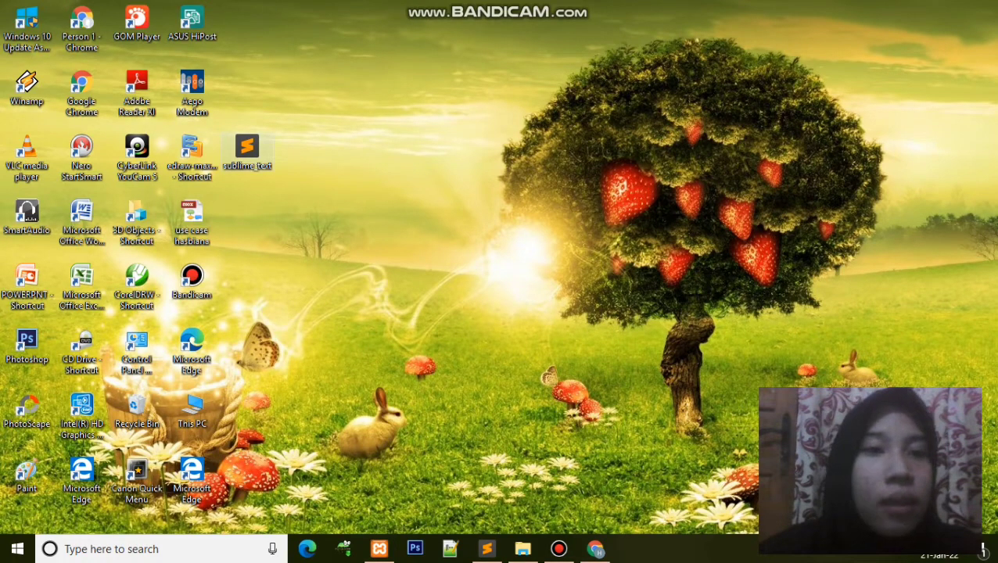
click(81, 92)
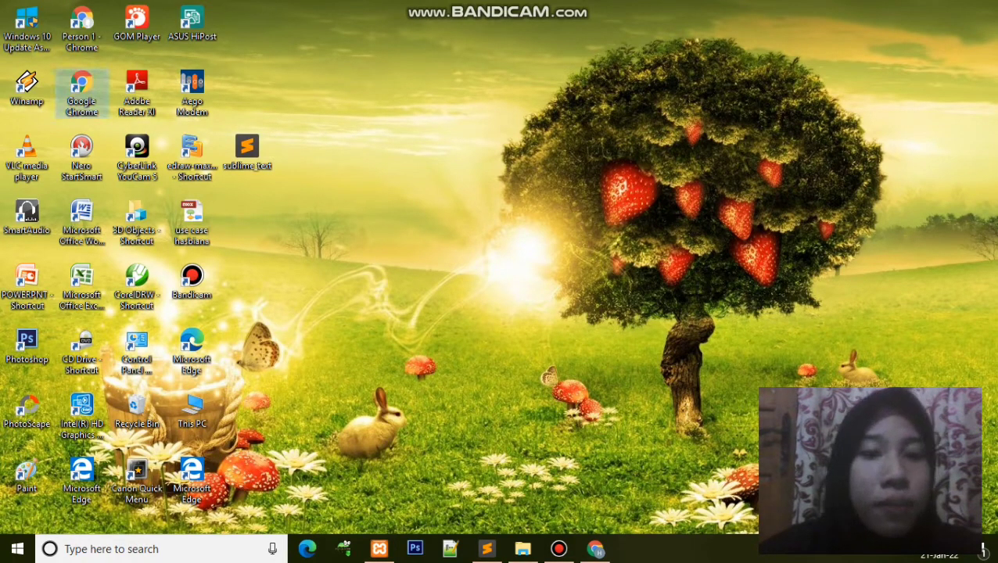
double_click(81, 92)
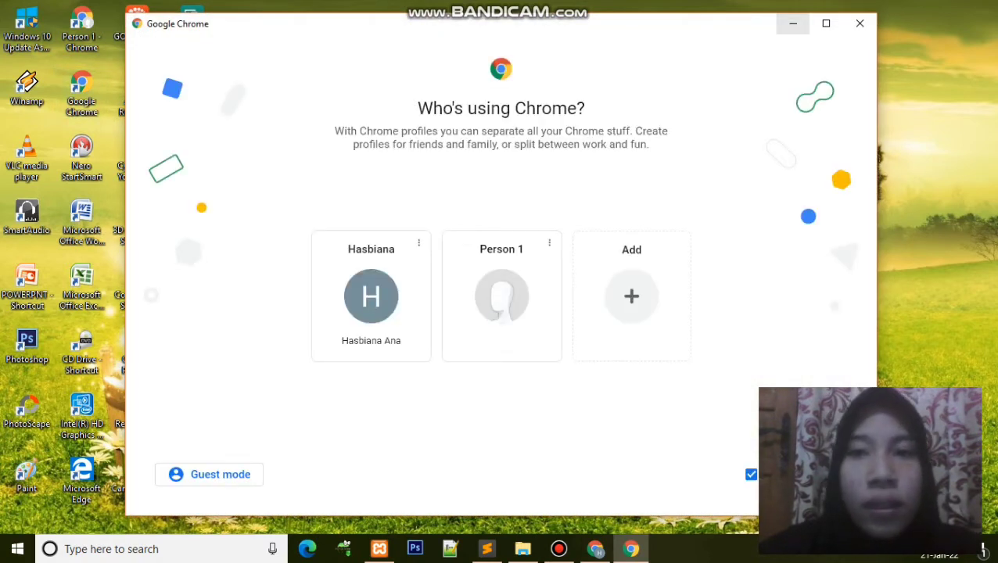
Step: Minimize the Chrome profile chooser and bring the XAMPP Control Panel back
click(792, 24)
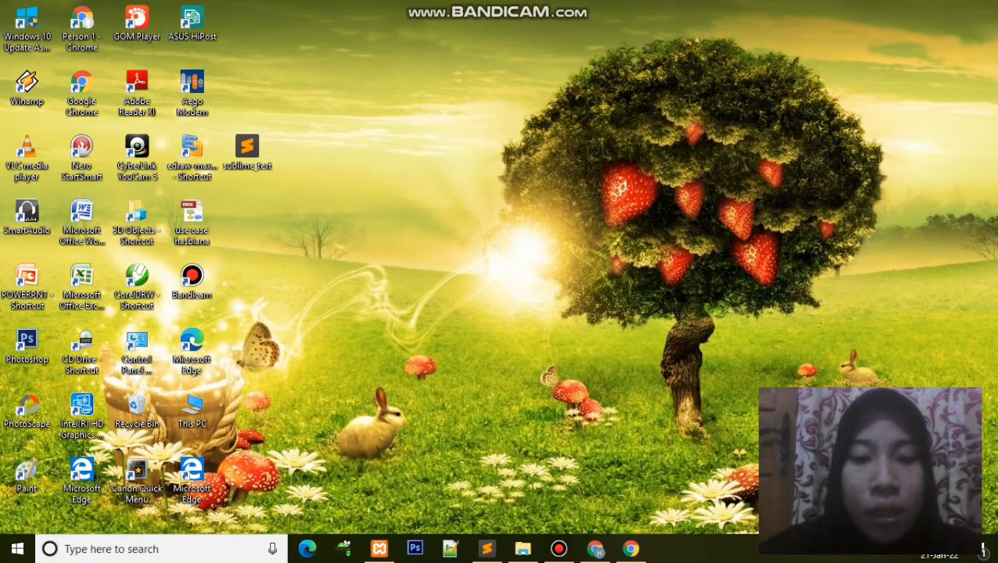
mouse_move(378, 548)
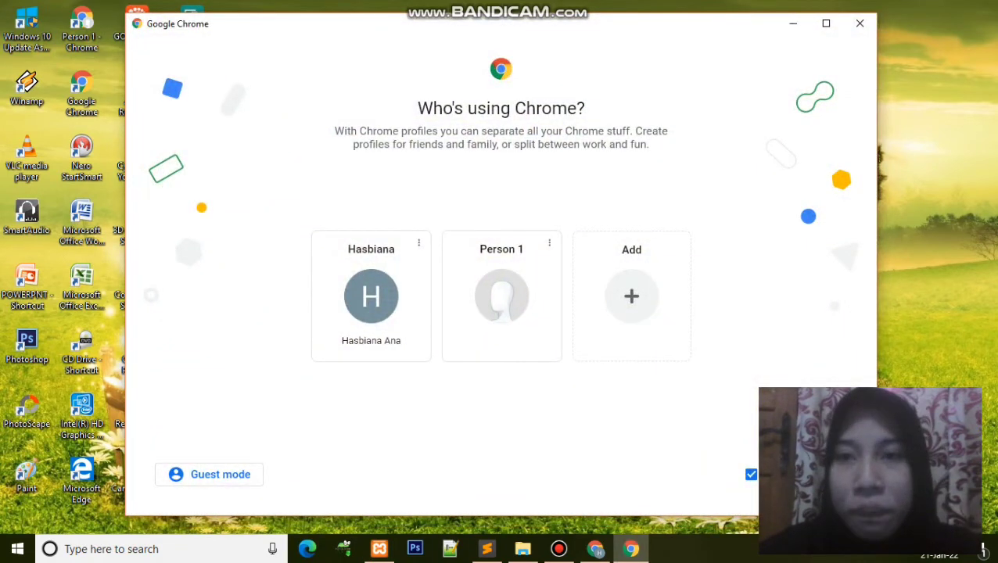
click(793, 23)
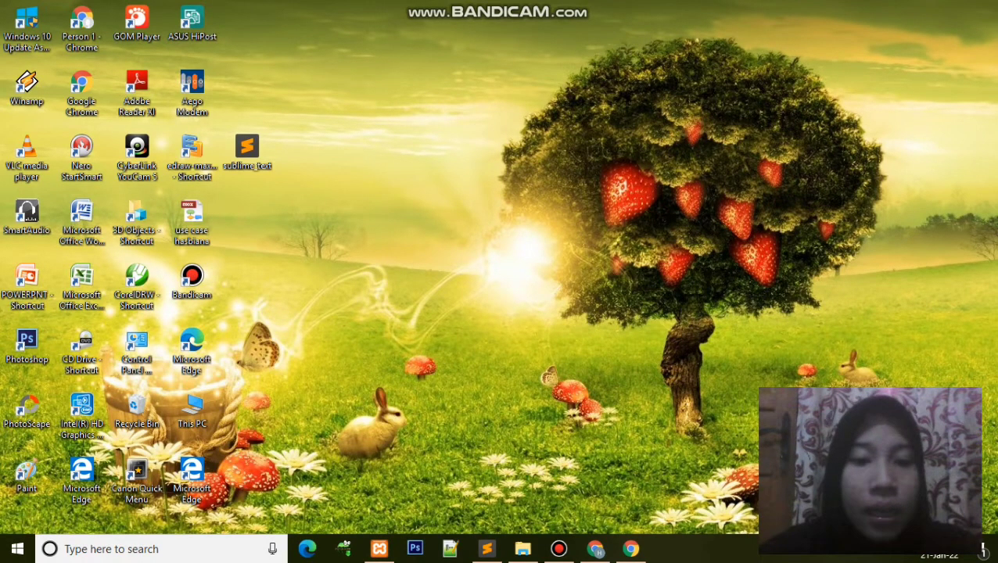
click(379, 548)
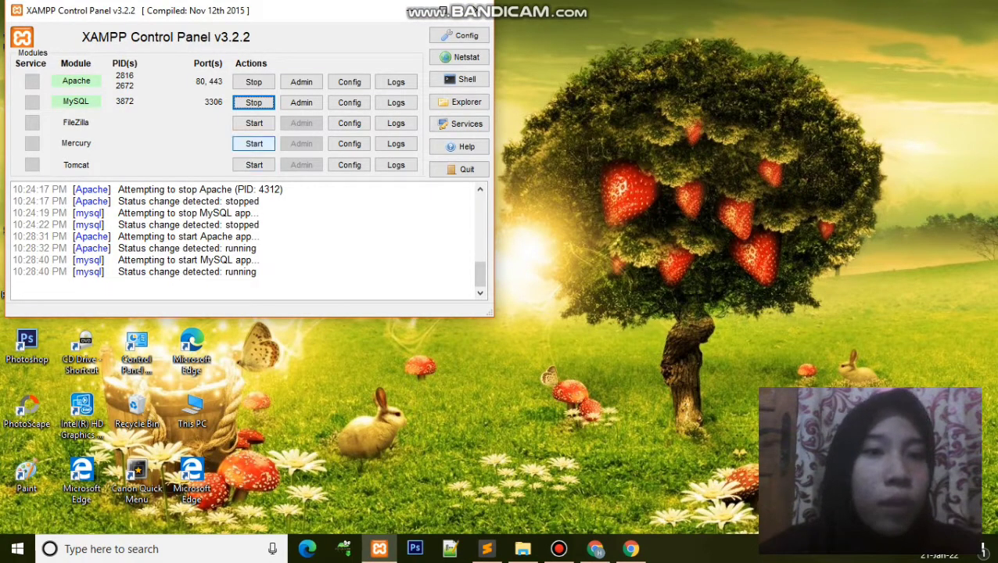
Step: Stop the Apache and MySQL servers in XAMPP
click(254, 81)
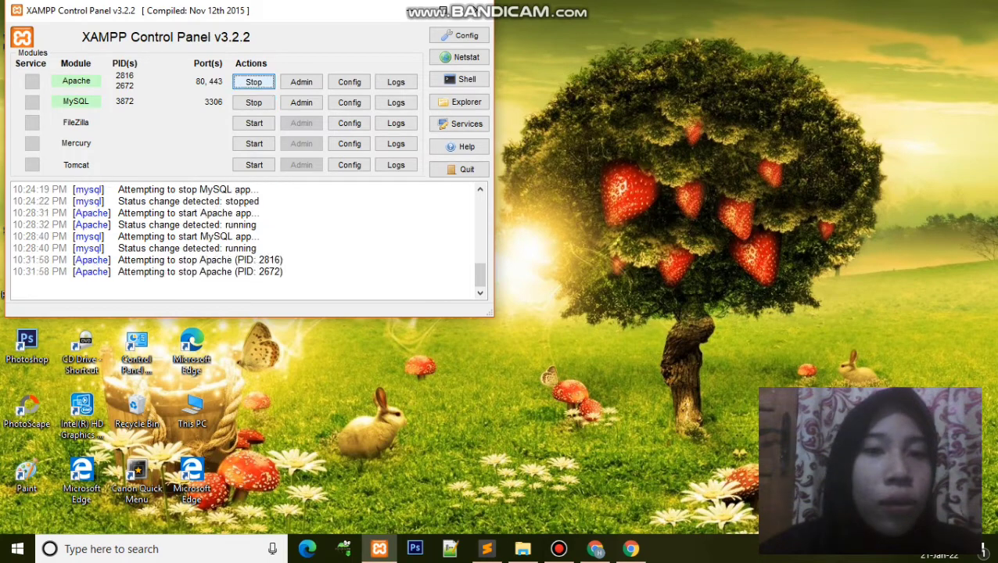
click(253, 102)
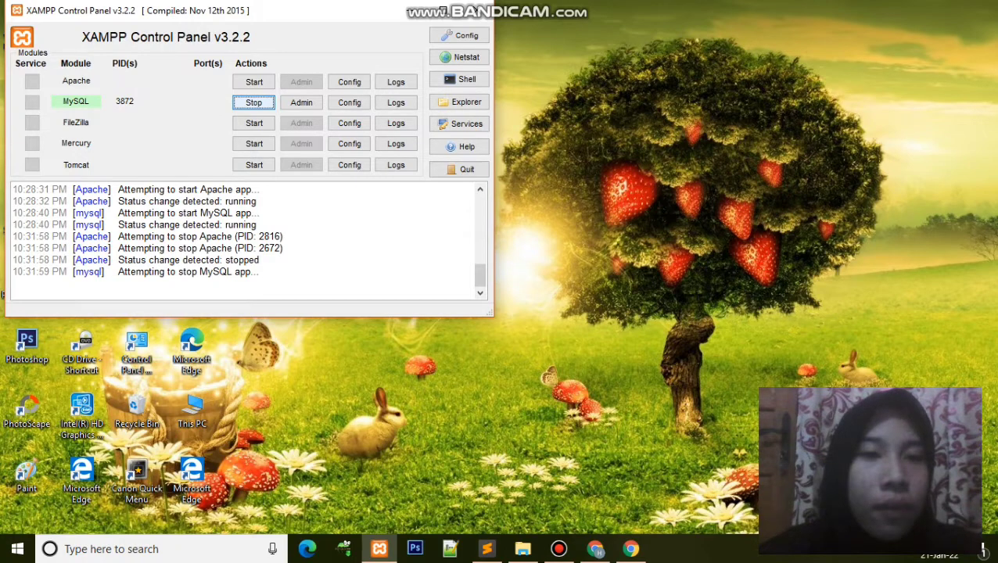
key(space)
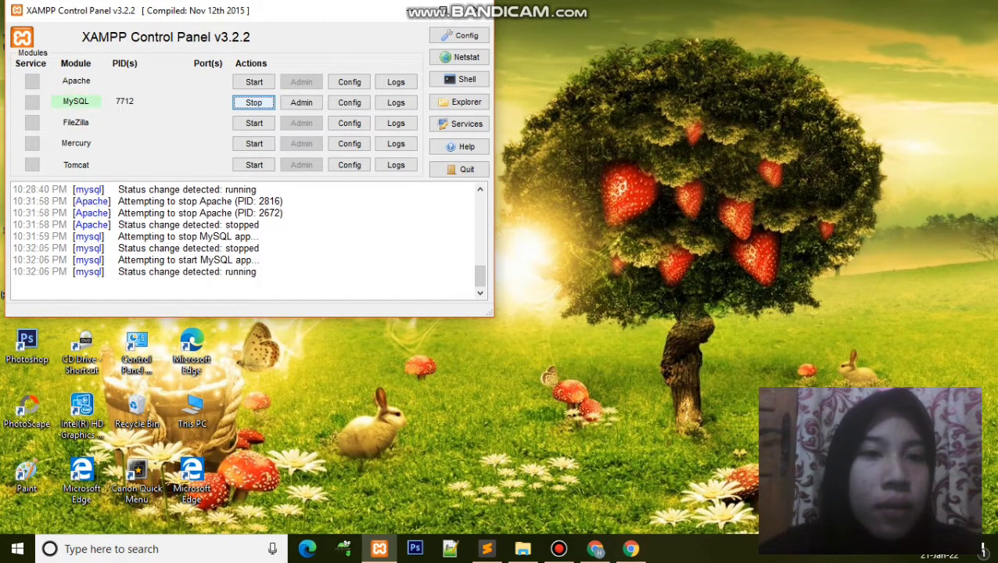
key(space)
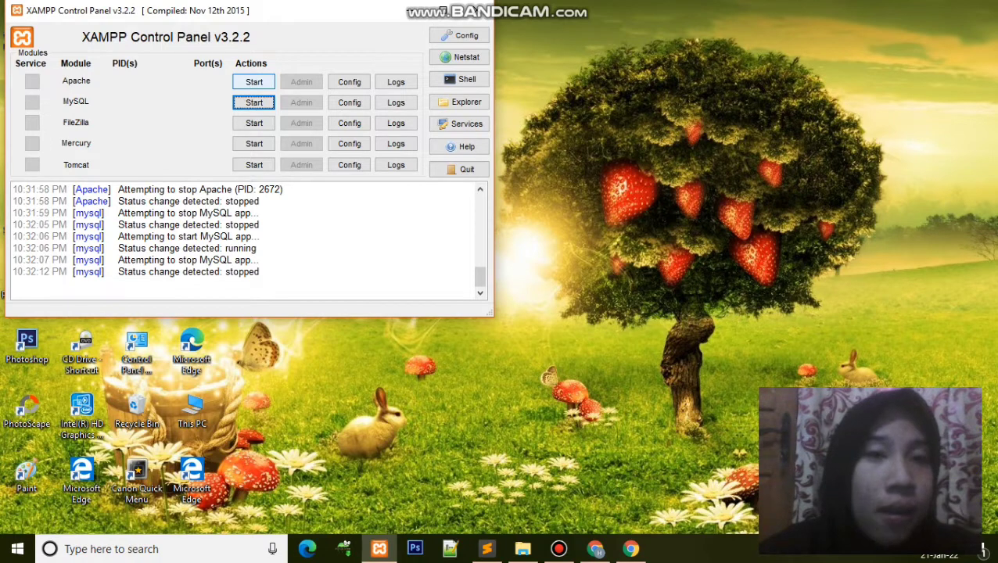
Step: Start Apache and MySQL again, then hide the panel to show the desktop
click(254, 82)
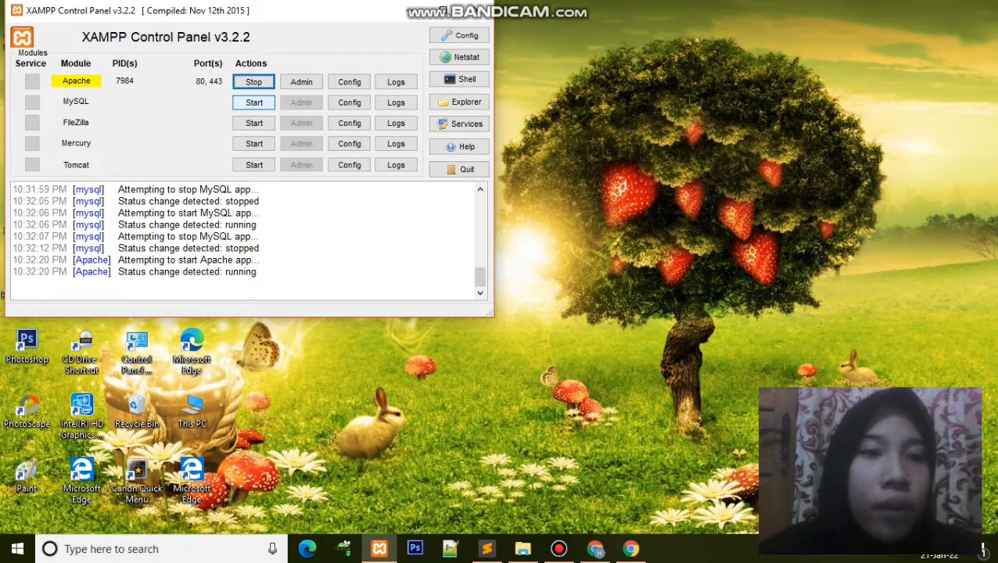
click(254, 102)
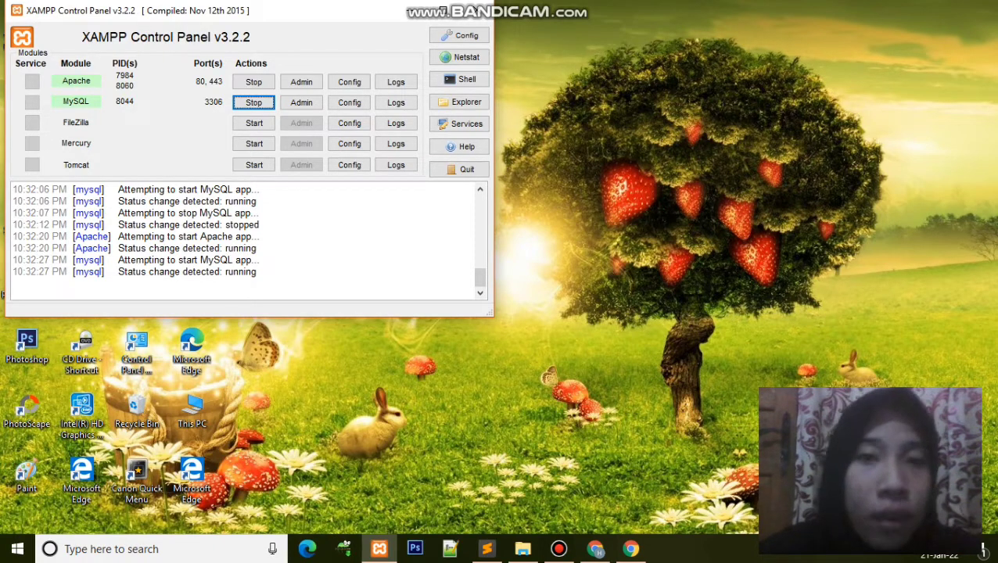
key(super+d)
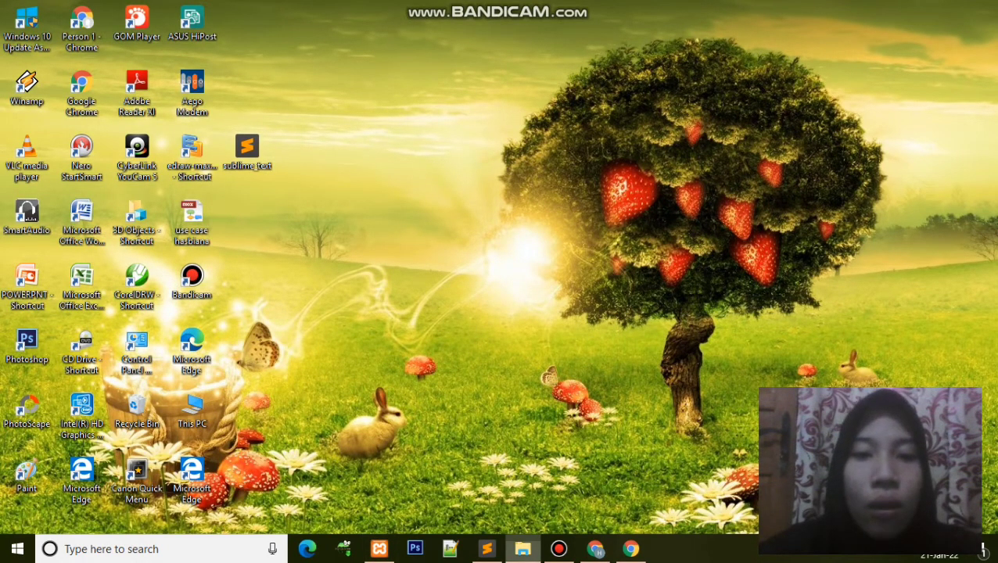
Step: Browse File Explorer to C:\xampp\htdocs, then bring the blank Chrome tab forward
click(523, 550)
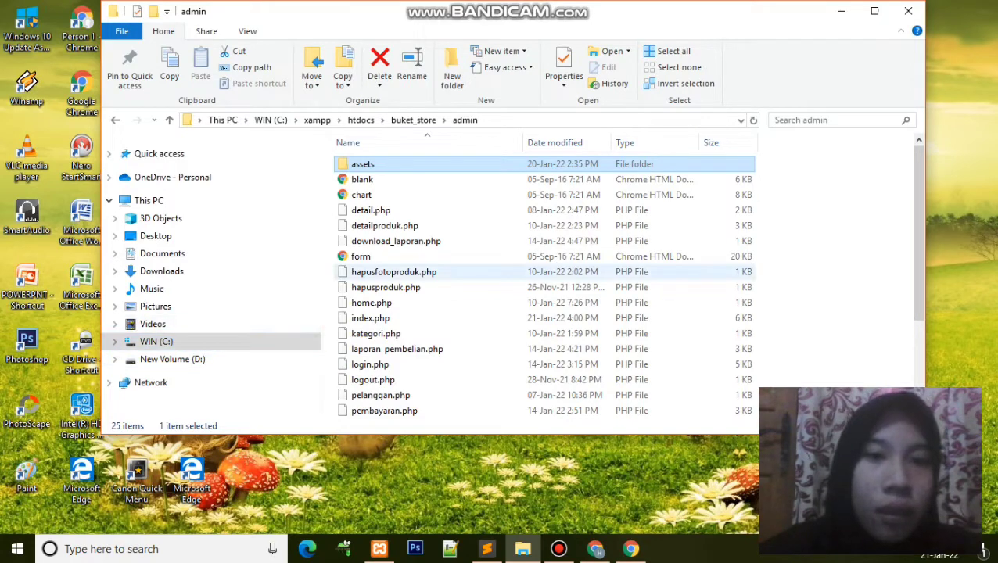
click(270, 119)
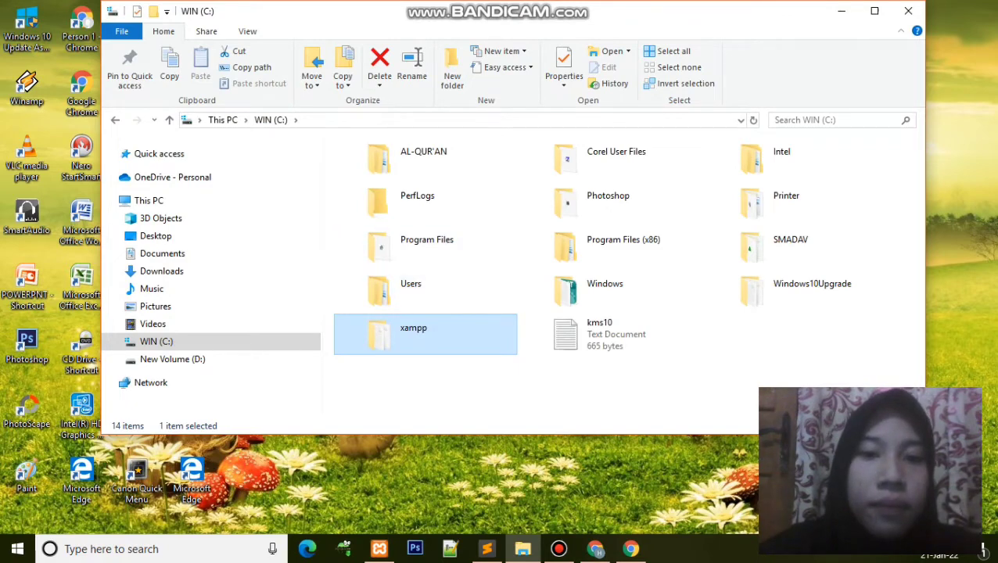
double_click(392, 327)
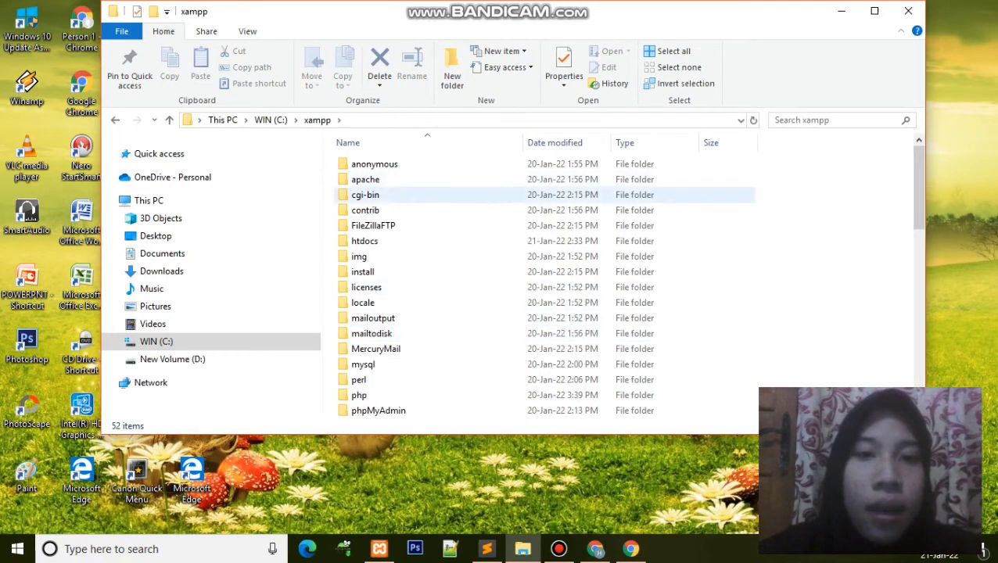
double_click(365, 241)
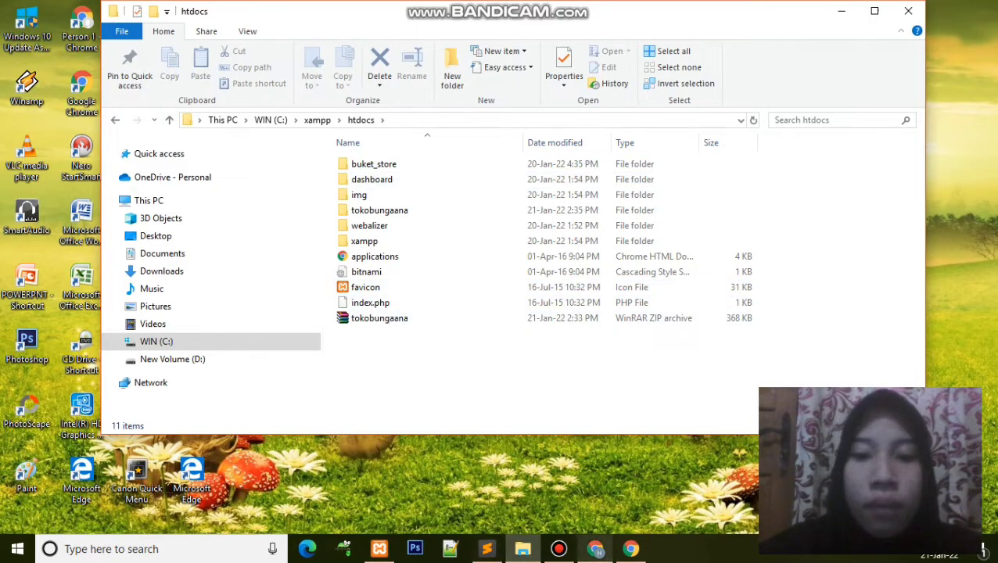
click(596, 549)
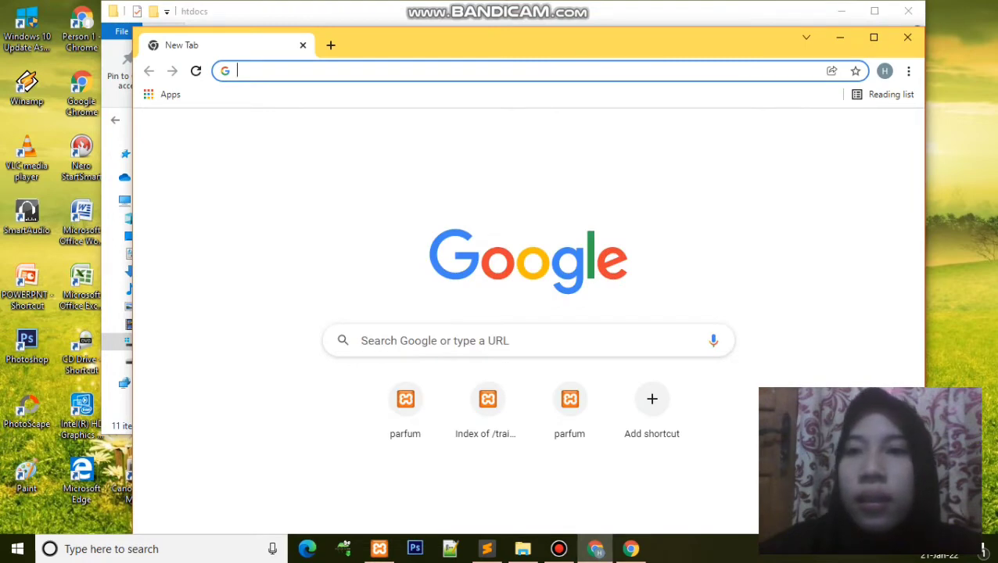
Step: Maximize Chrome and load the Flower Shop storefront at localhost/buket_store
click(841, 11)
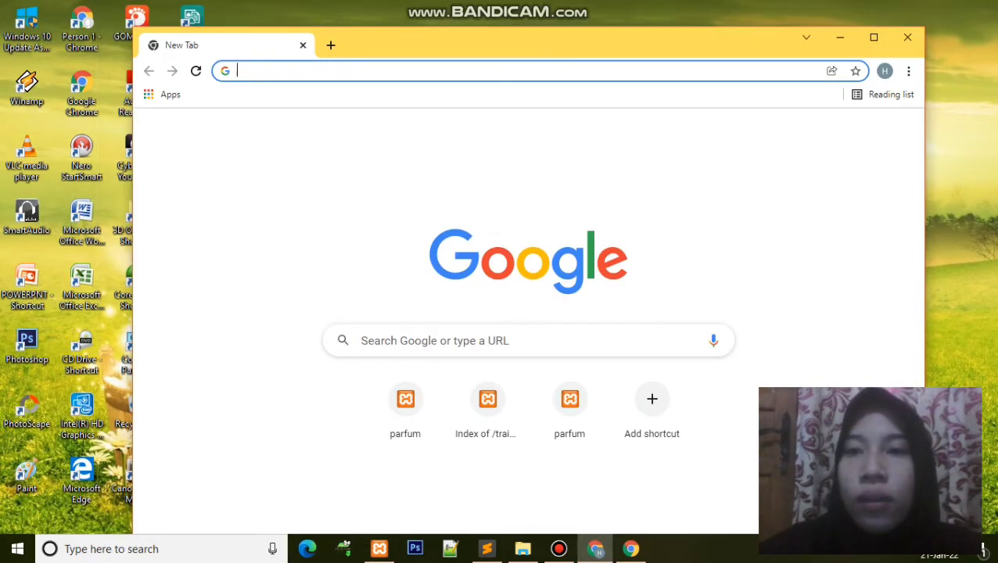
key(super+Up)
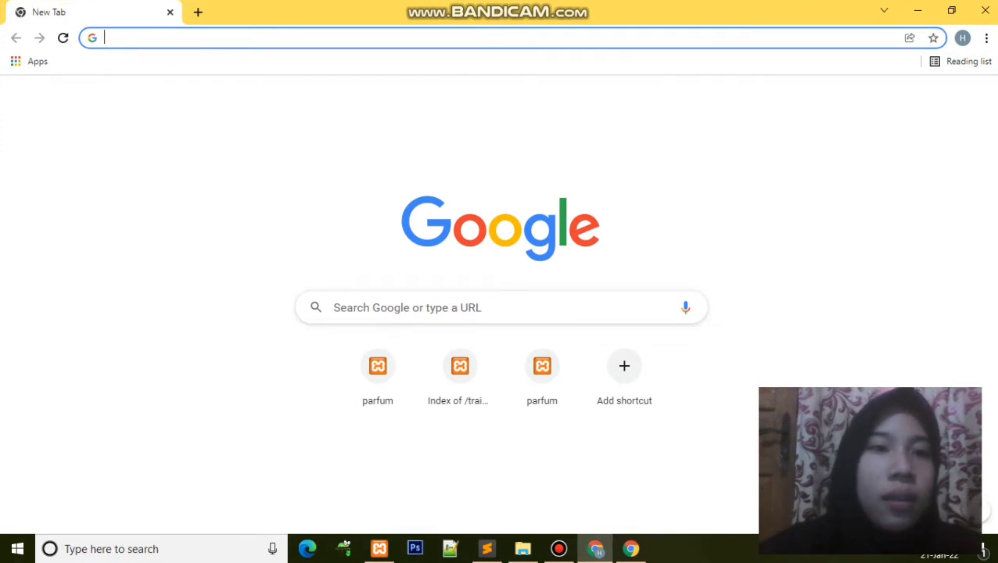
key(Down)
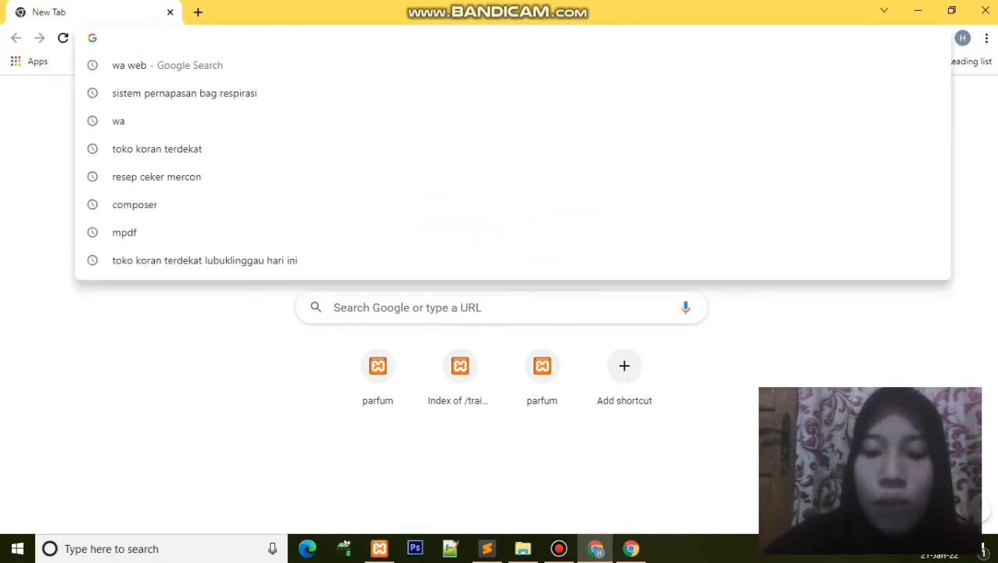
text(loca)
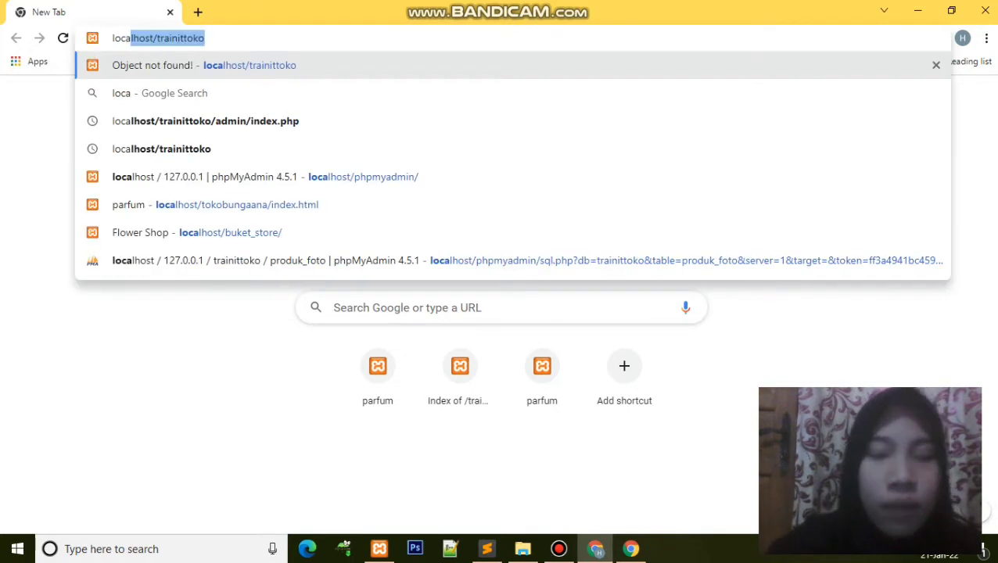
text(l)
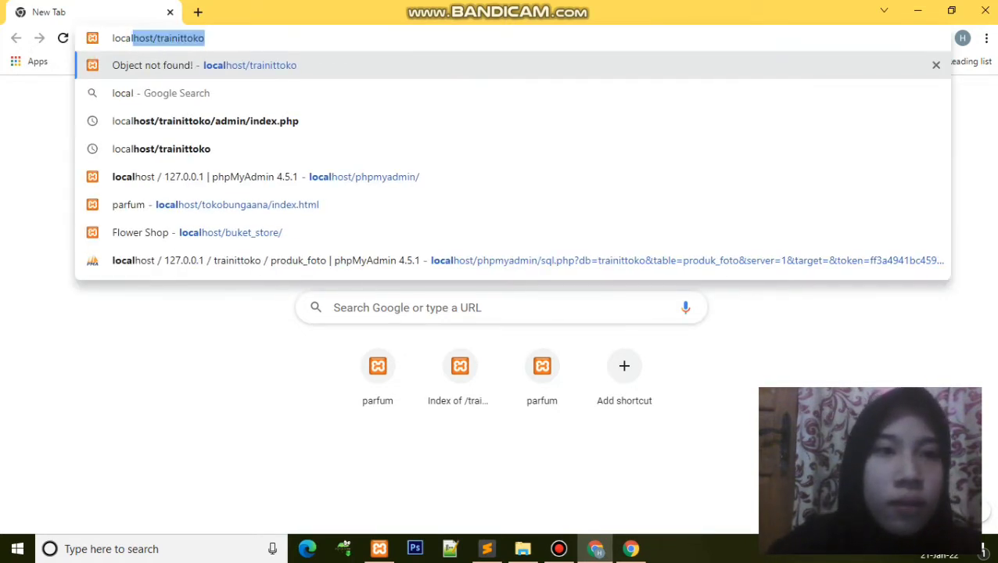
text(host)
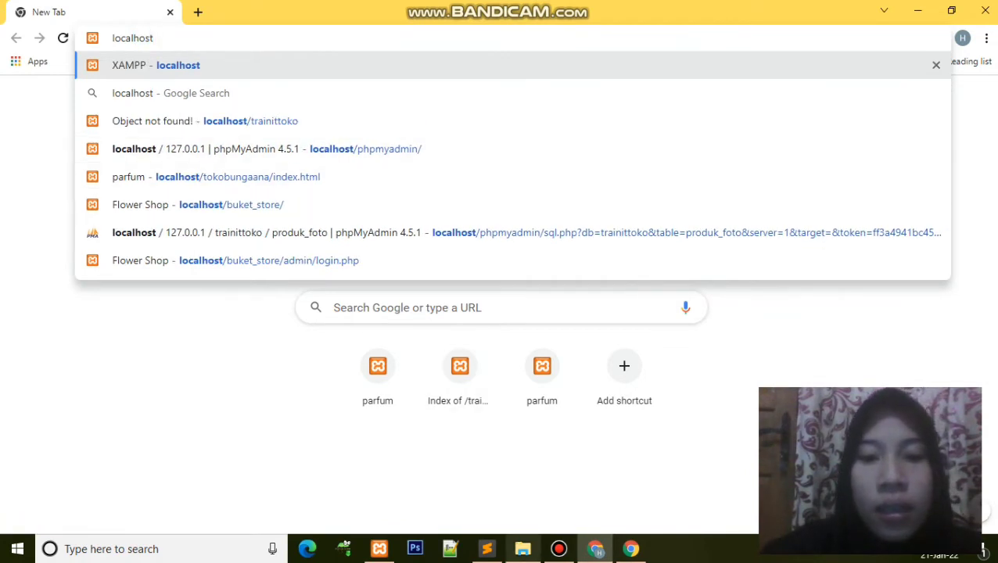
key(alt+Tab)
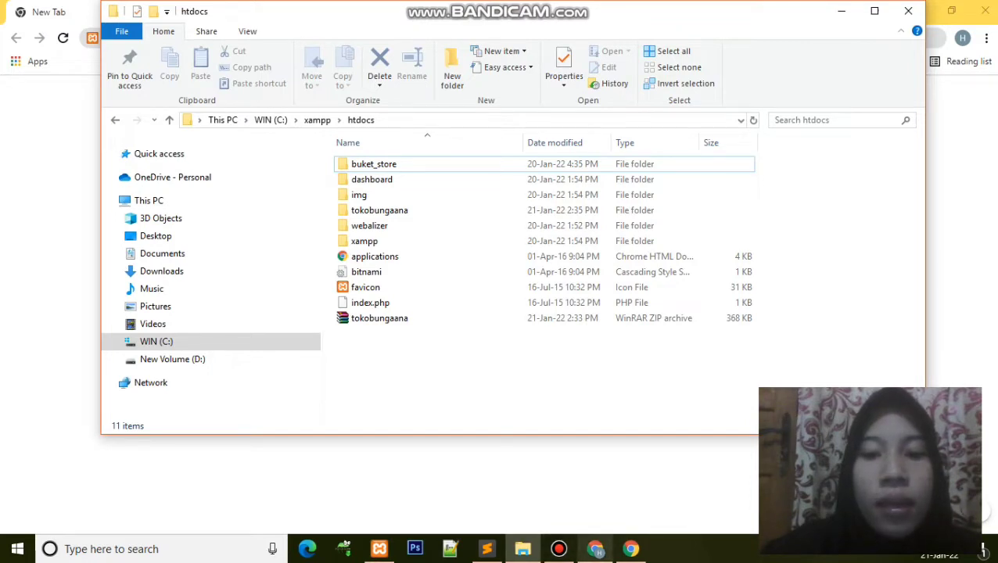
click(595, 549)
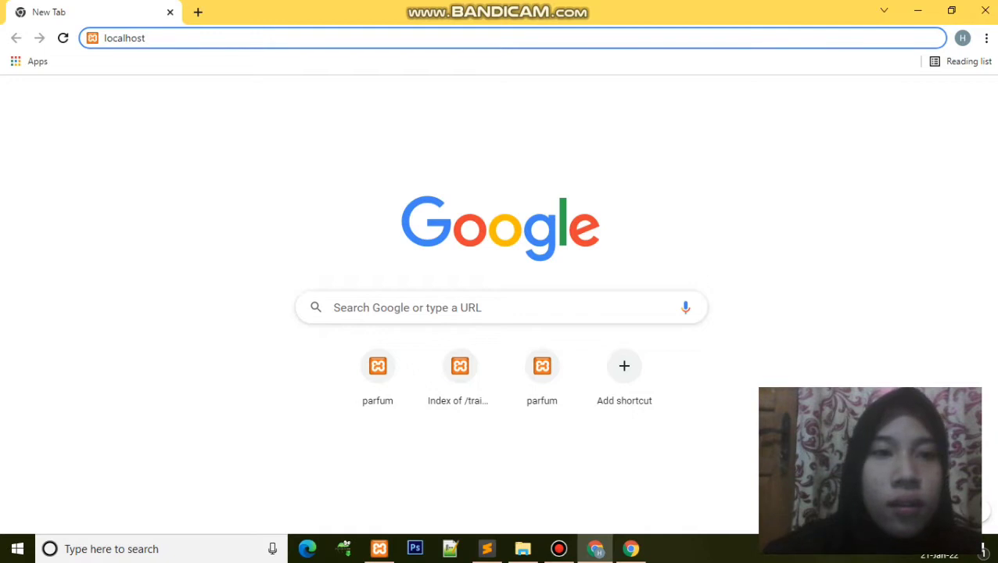
text(/)
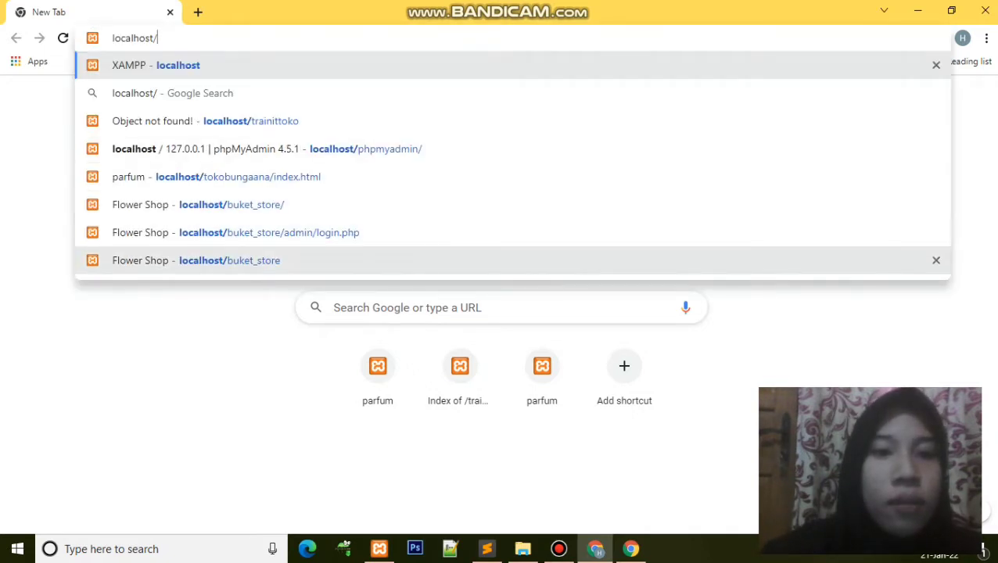
click(230, 261)
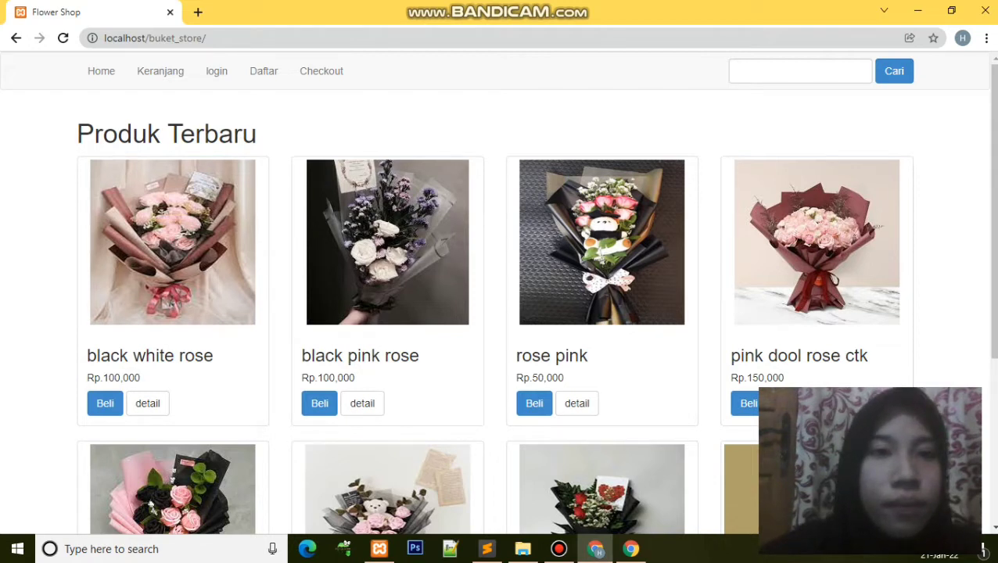
Step: Append 'admin' to the buket_store address to load admin/login.php
click(157, 37)
click(206, 37)
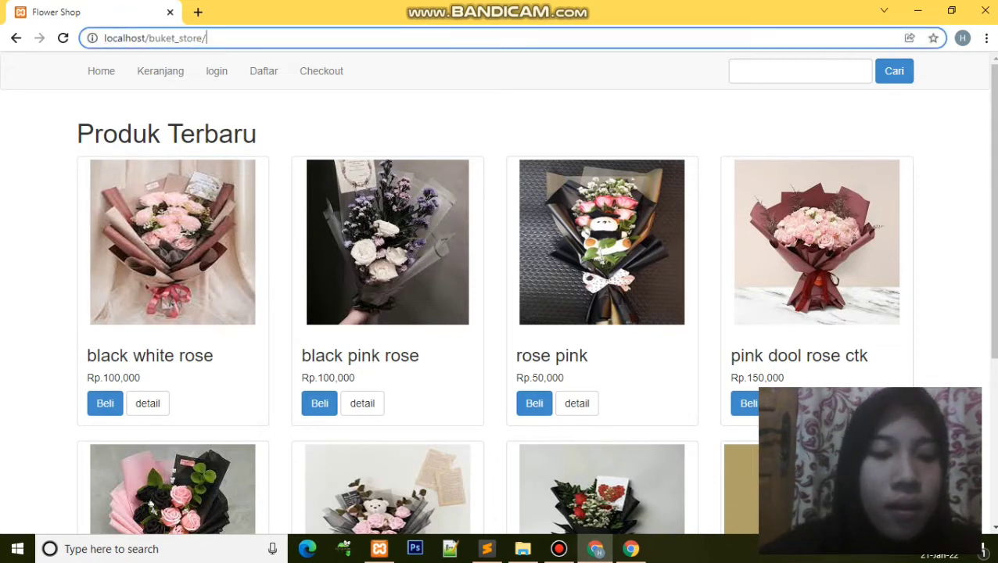
text(admin)
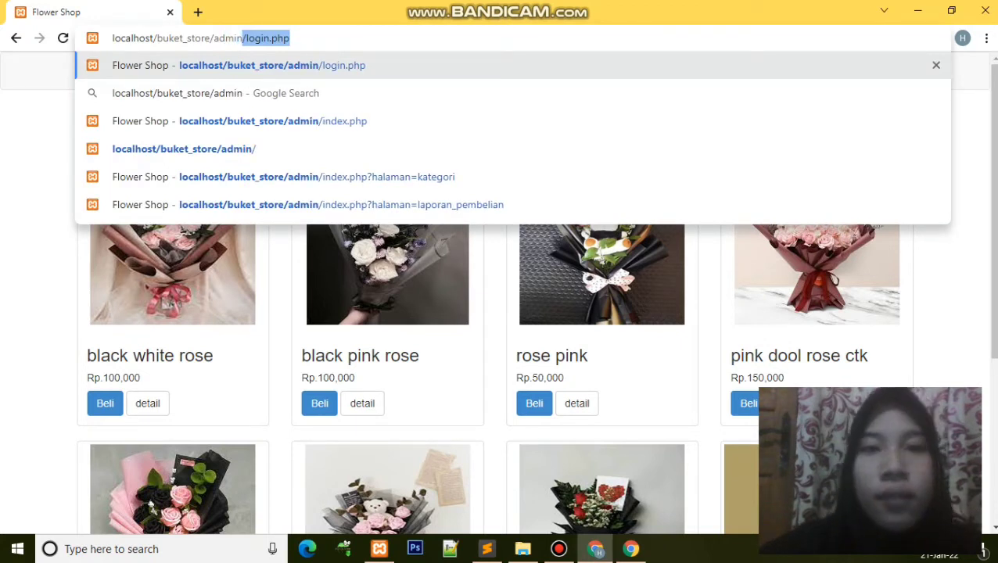
key(Return)
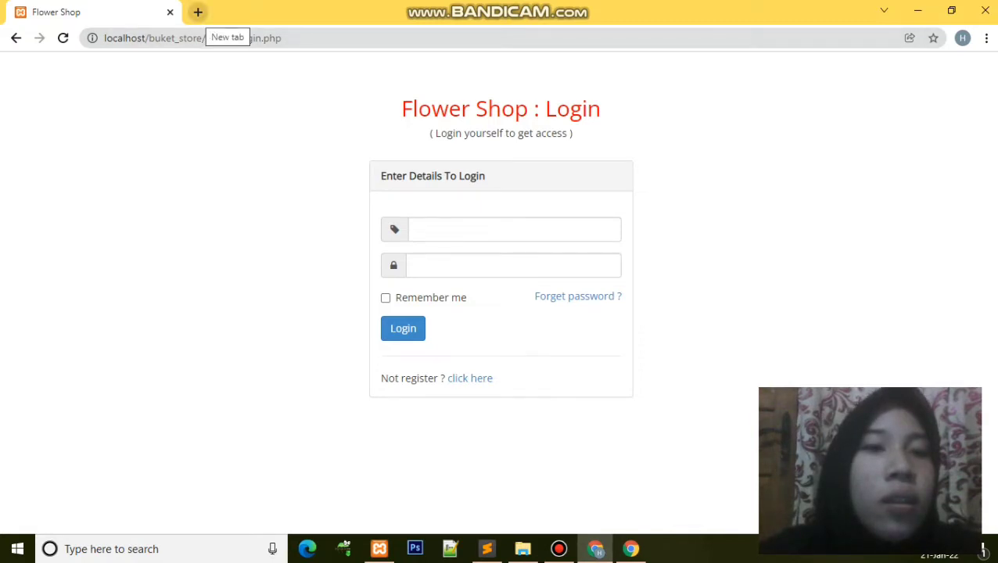
Step: Open localhost/phpmyadmin in a new tab, then close it and return to the login tab
click(198, 12)
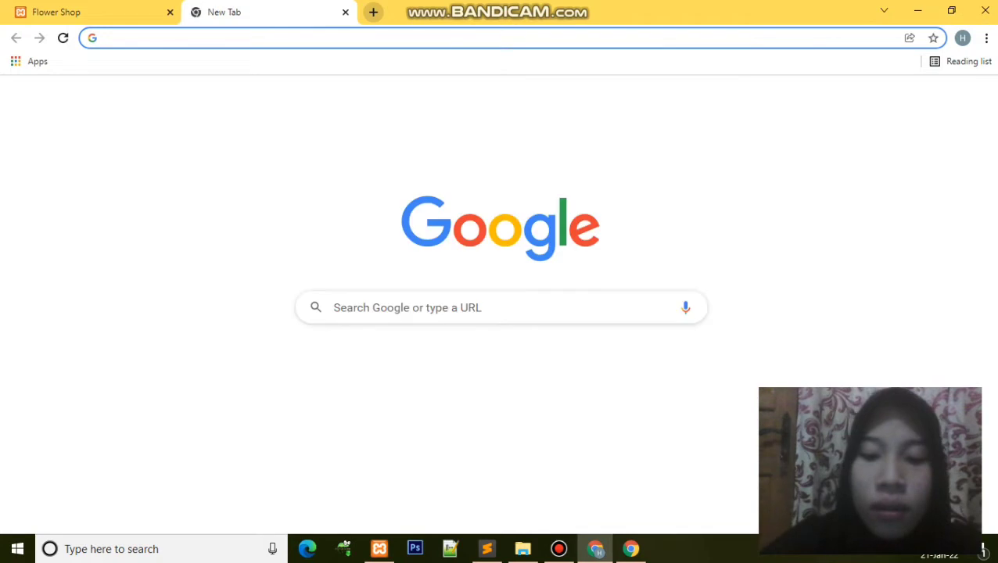
text(lov)
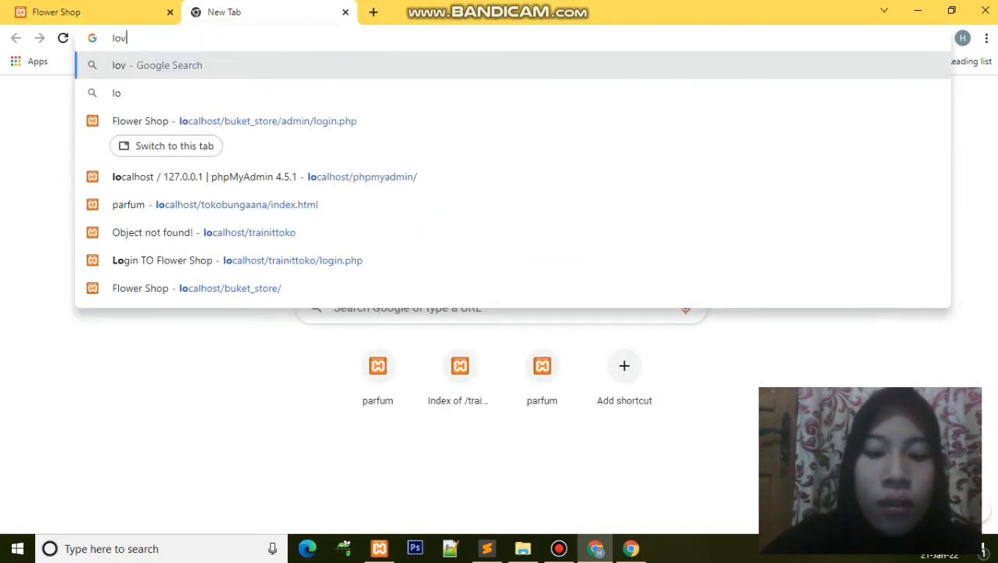
key(BackSpace)
text(cal)
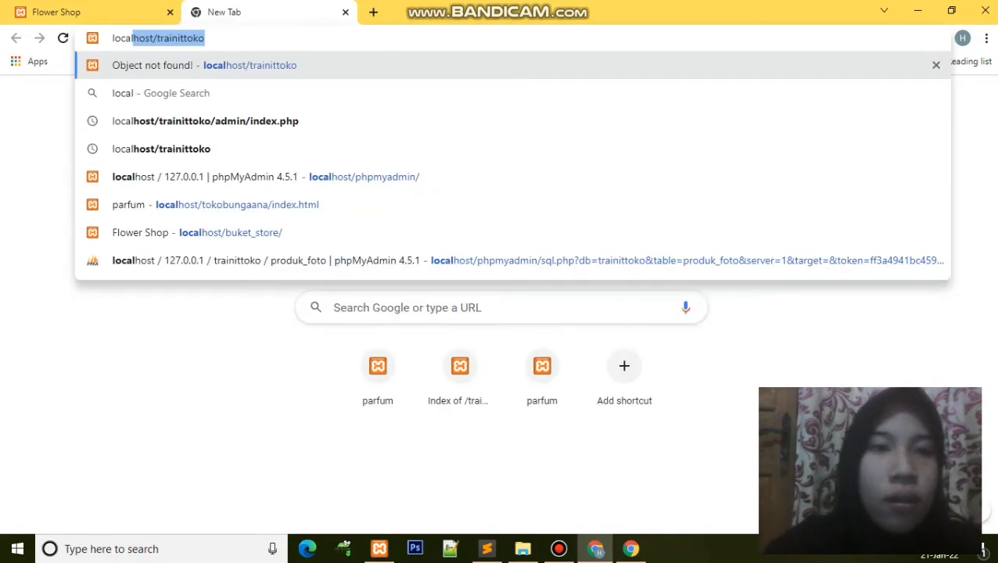
text(ho)
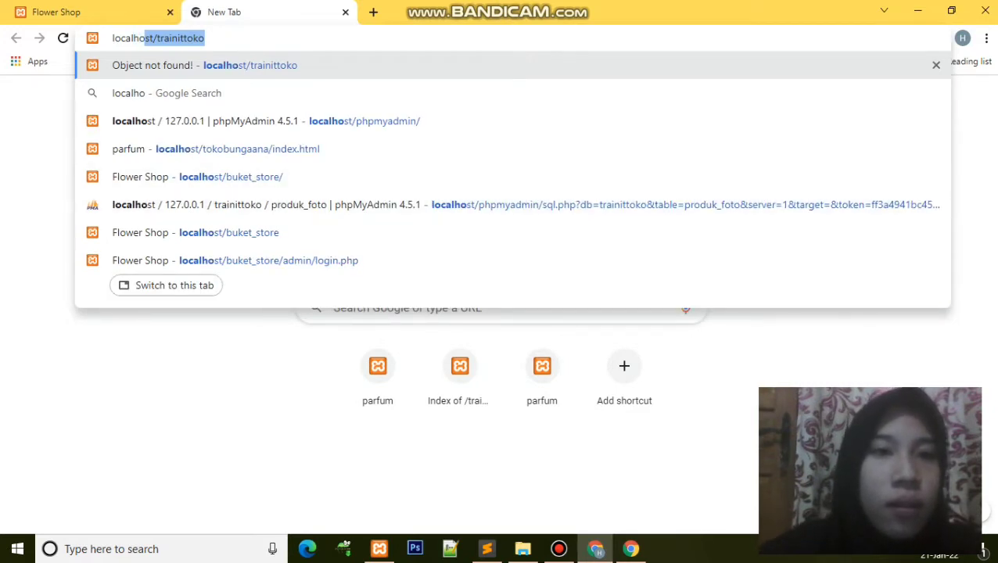
text(st)
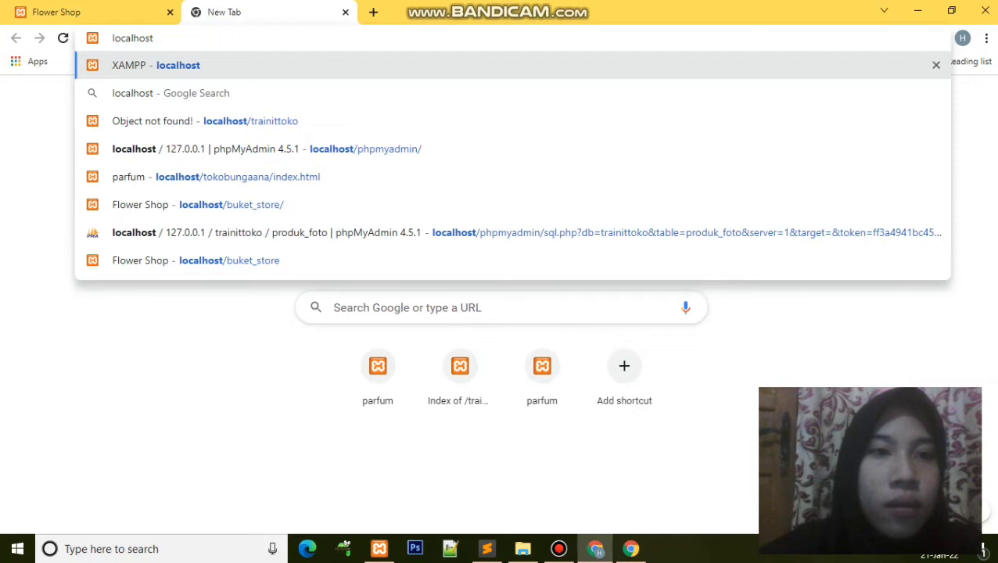
text(/)
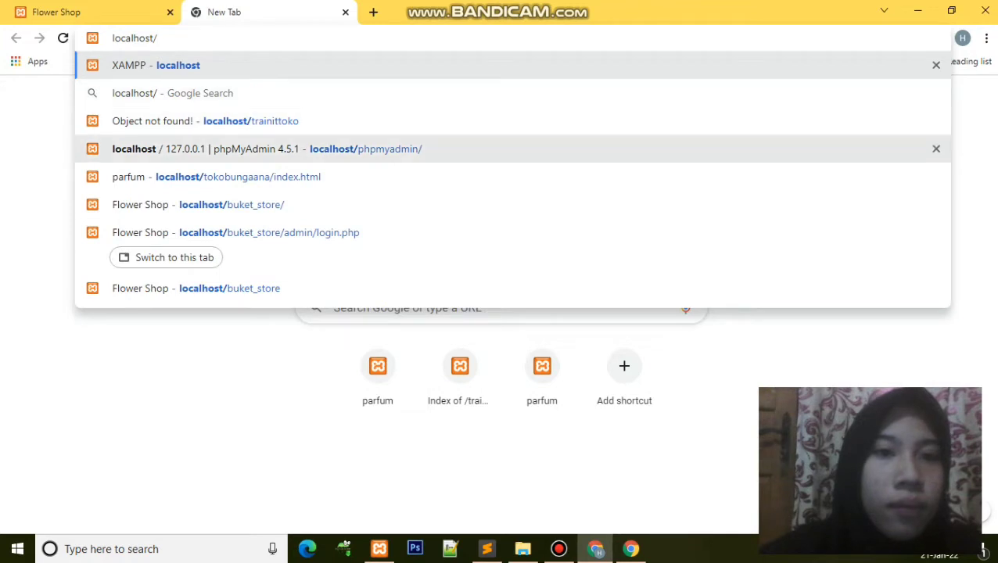
click(365, 149)
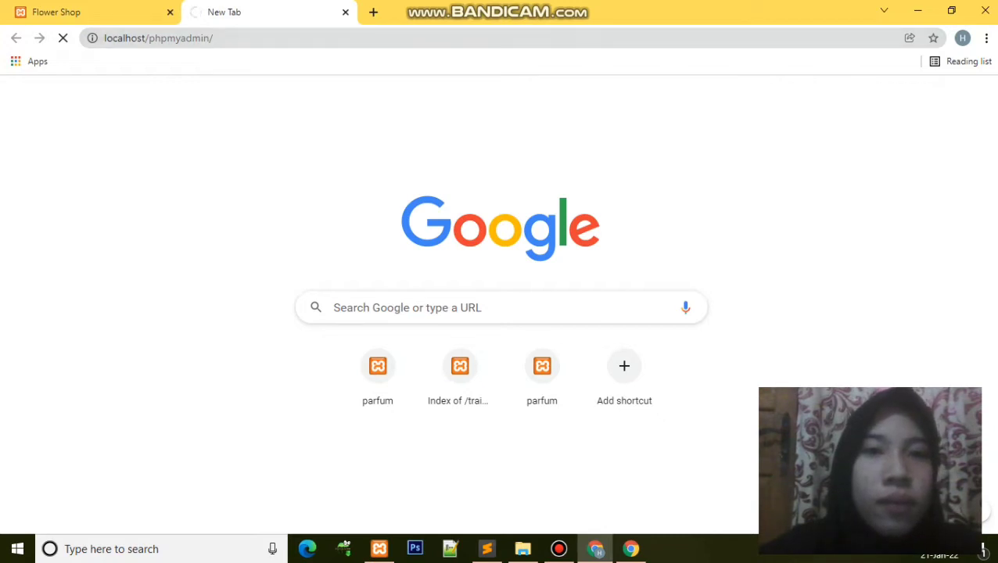
click(345, 11)
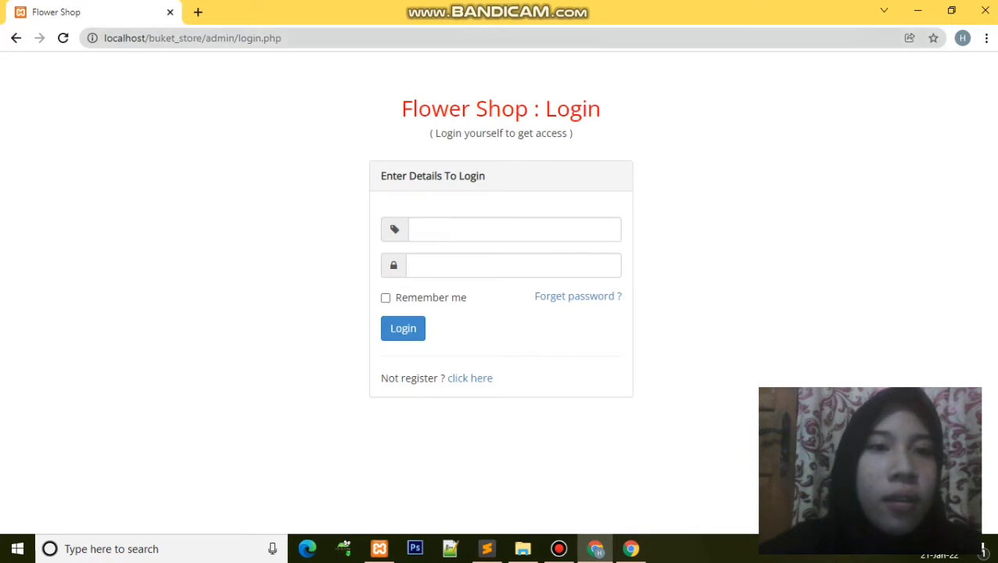
key(ctrl+l)
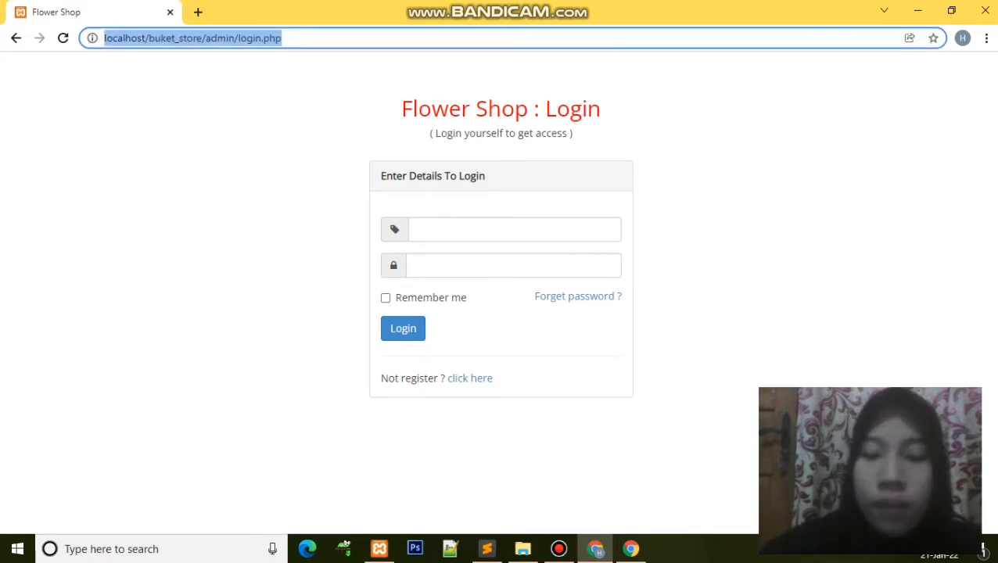
key(End)
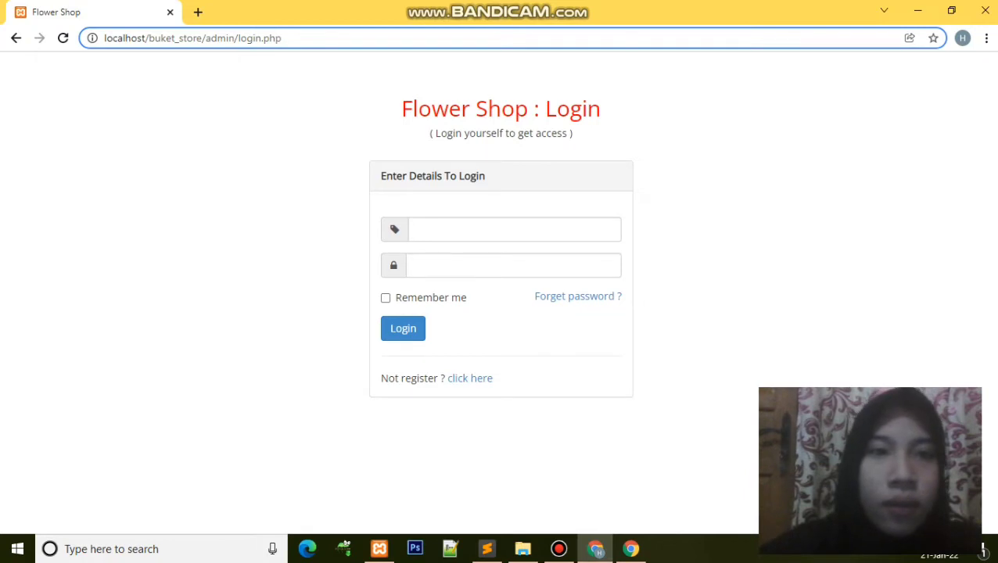
Step: Open a fresh tab and enter localhost/php as its address
key(ctrl+t)
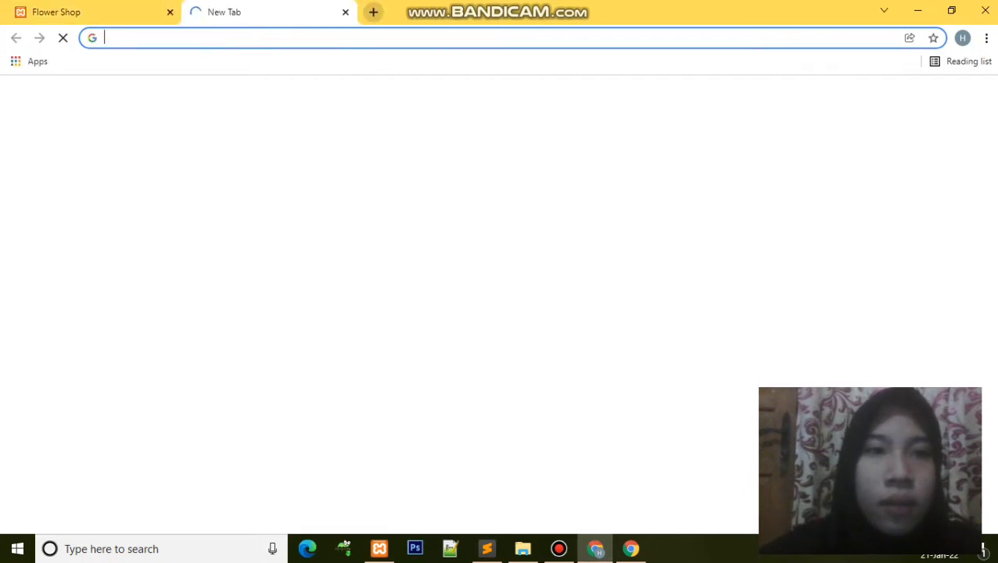
text(local)
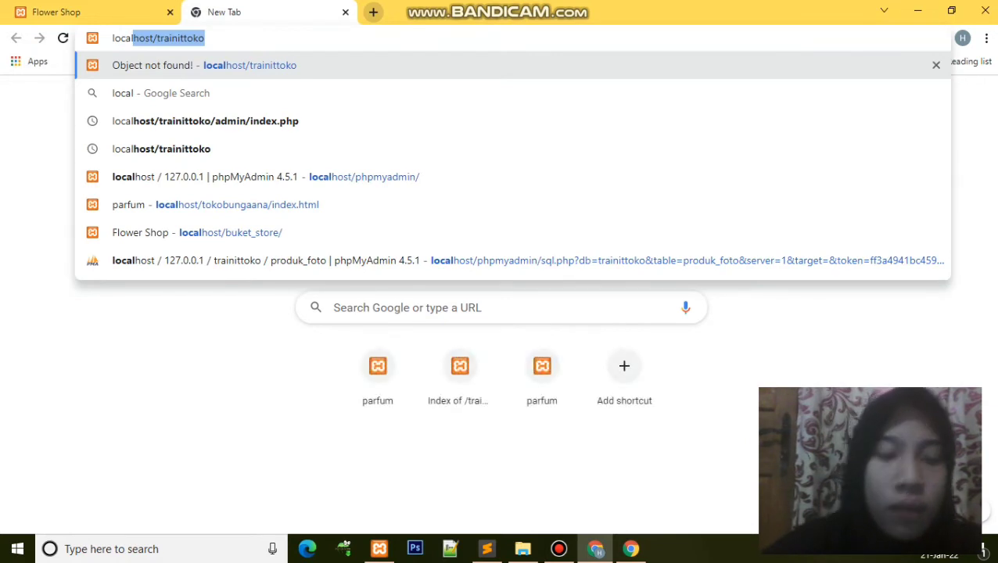
text(host)
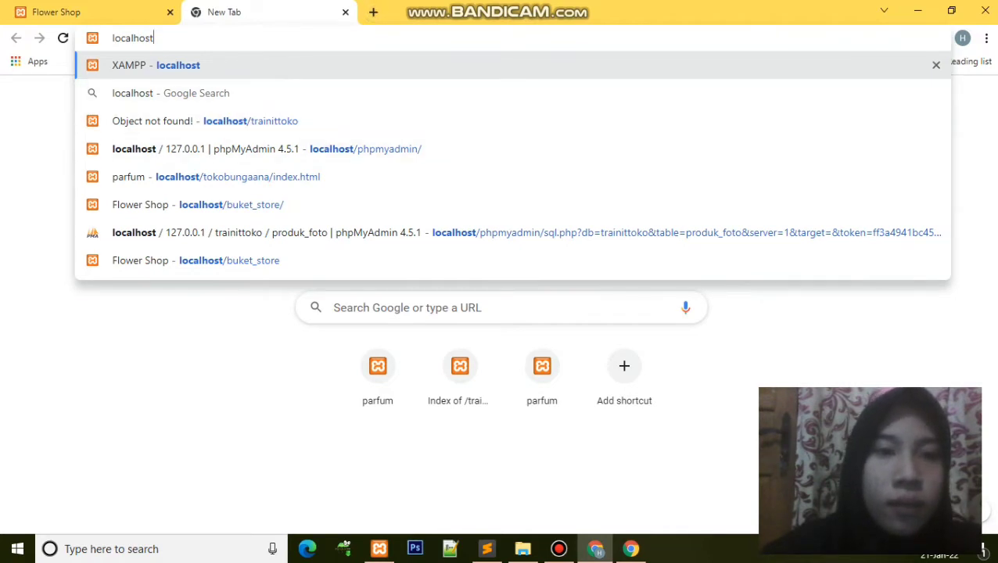
text(/buk)
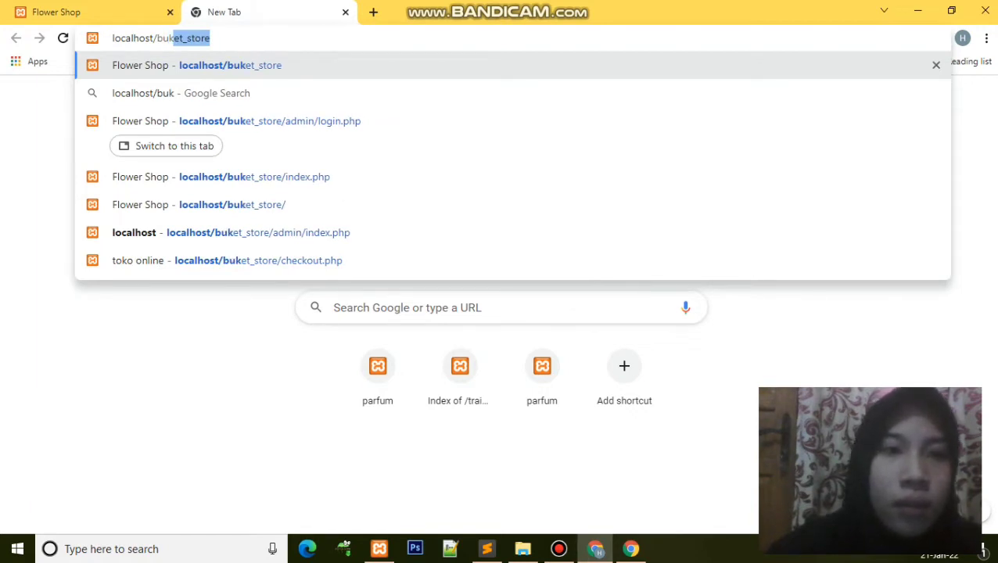
key(BackSpace)
key(BackSpace)
key(BackSpace)
key(BackSpace)
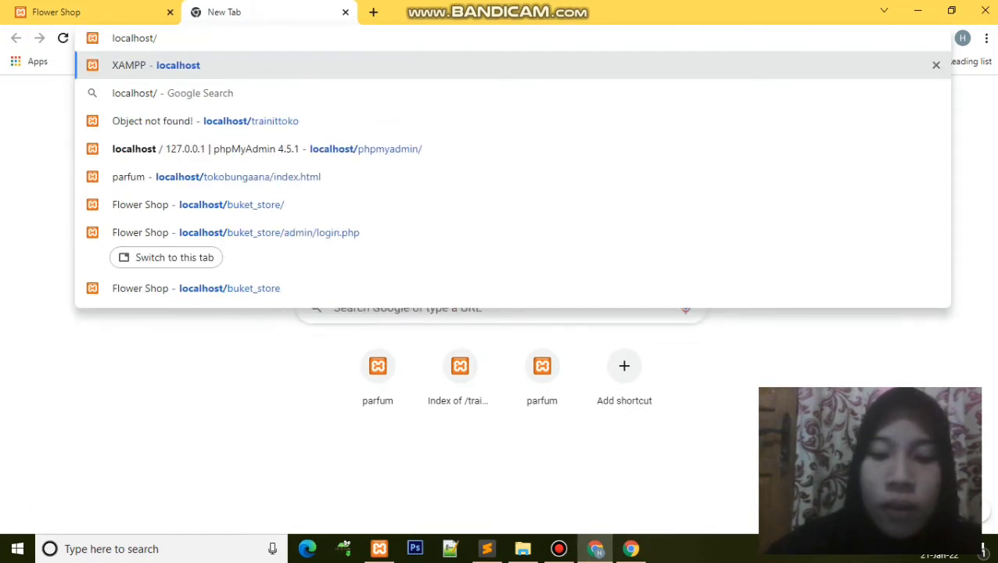
text(php)
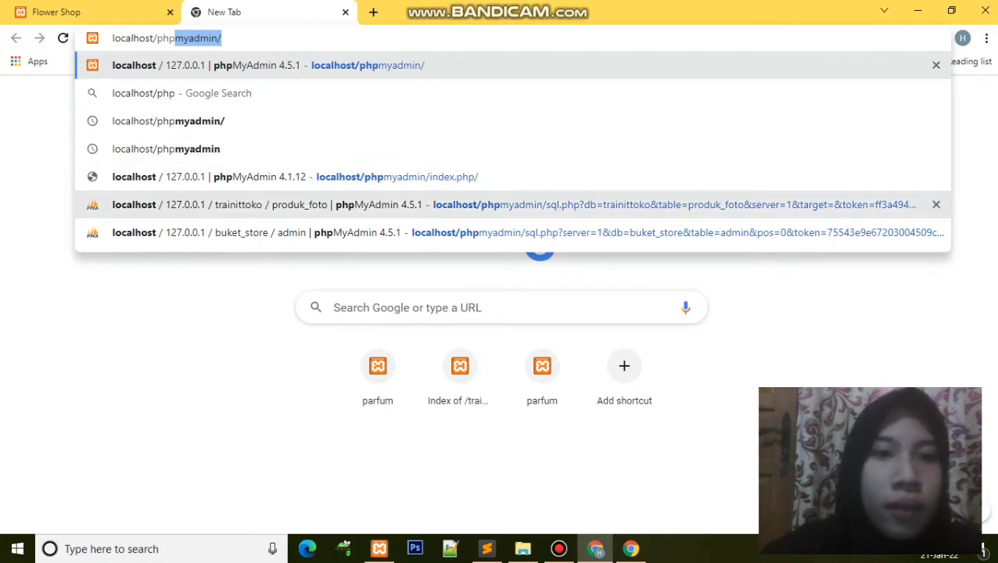
Step: Browse the buket_store admin table's single row in phpMyAdmin, then return to the login tab
click(266, 233)
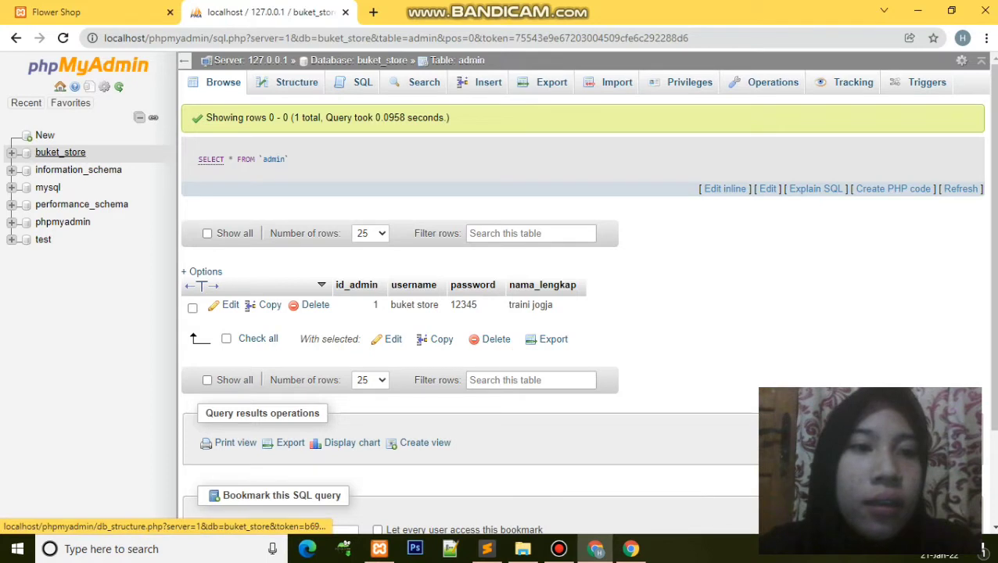
click(60, 151)
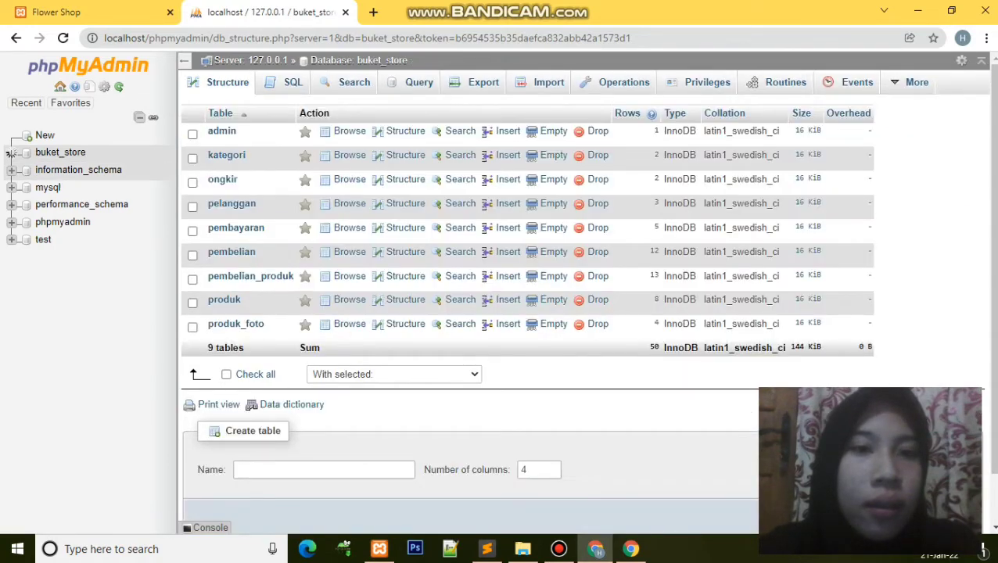
click(11, 152)
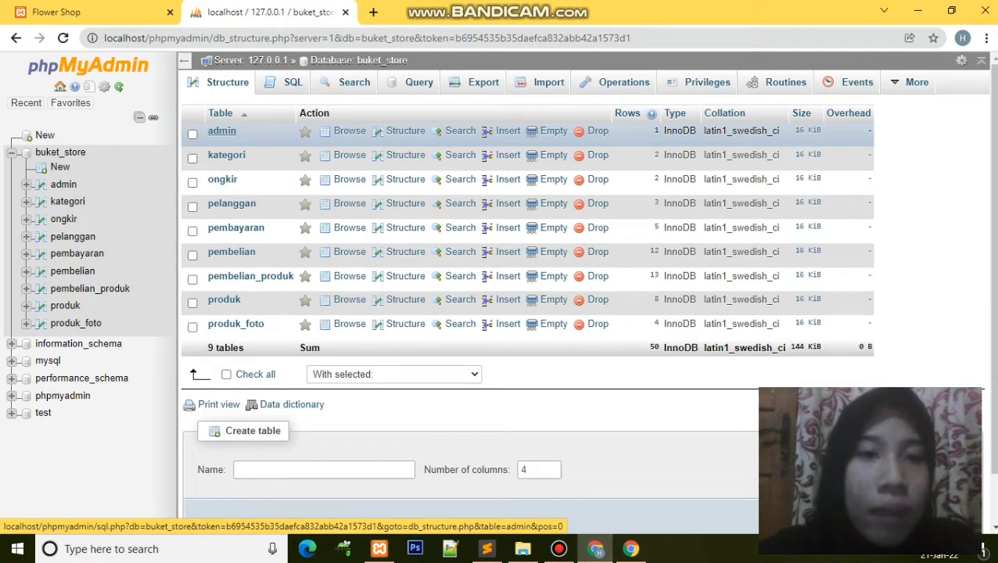
click(221, 131)
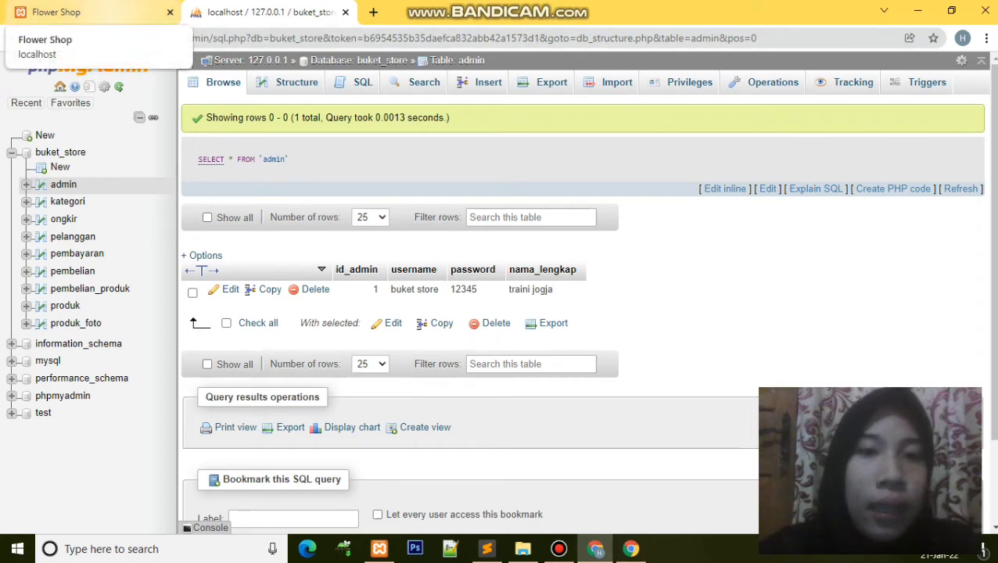
click(70, 11)
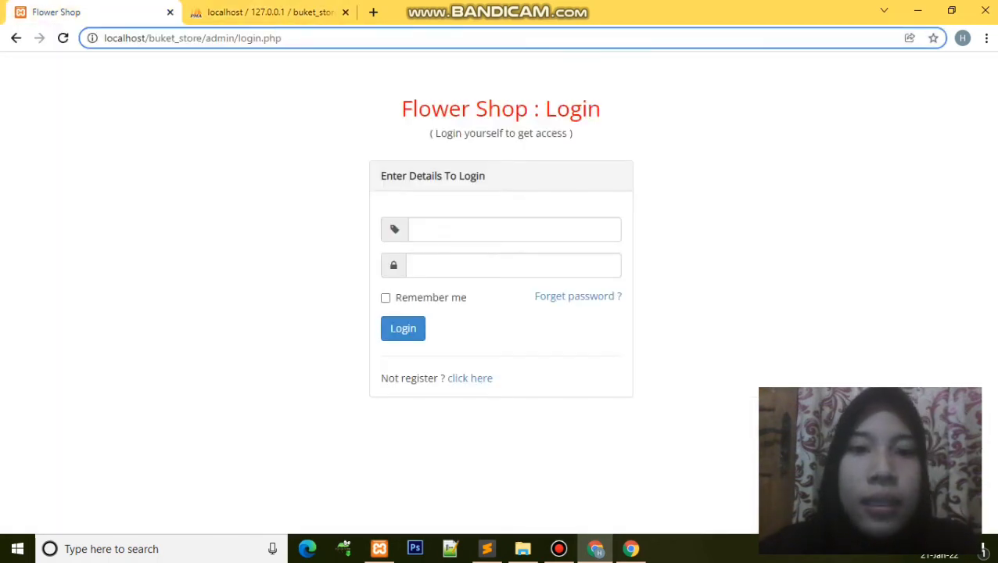
Step: Log in to the admin panel with the saved username and the account password
click(515, 229)
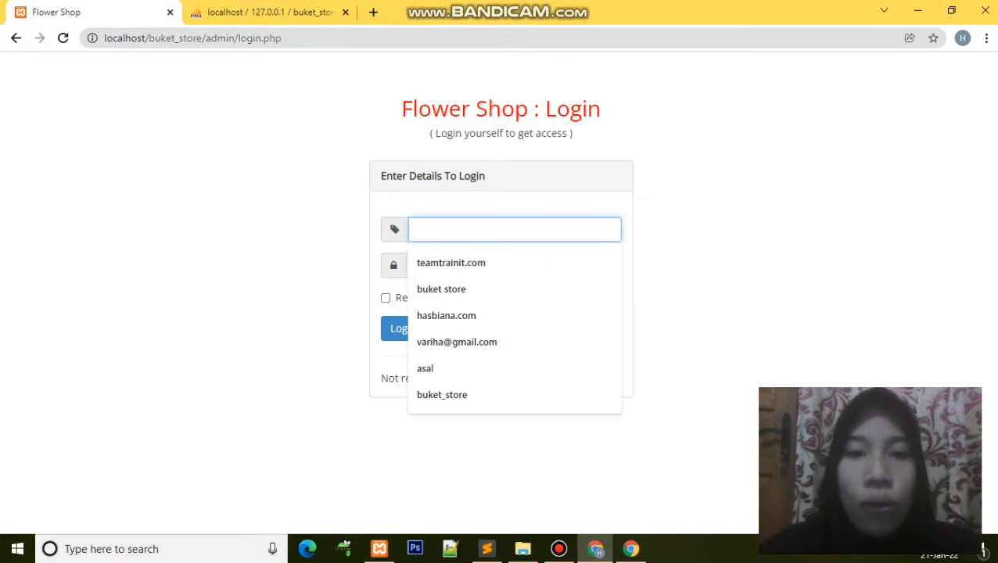
key(Down)
key(Down)
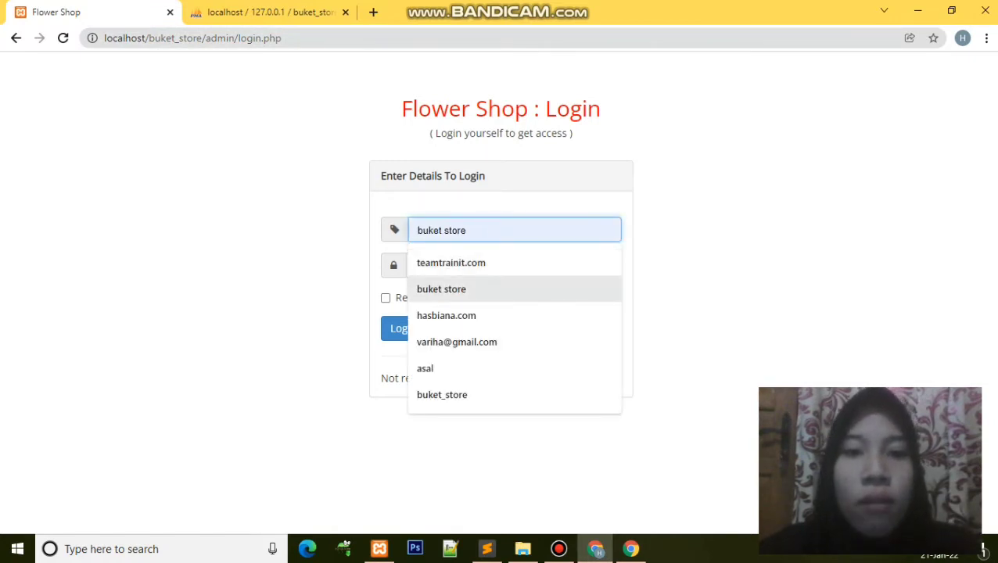
key(Return)
click(513, 266)
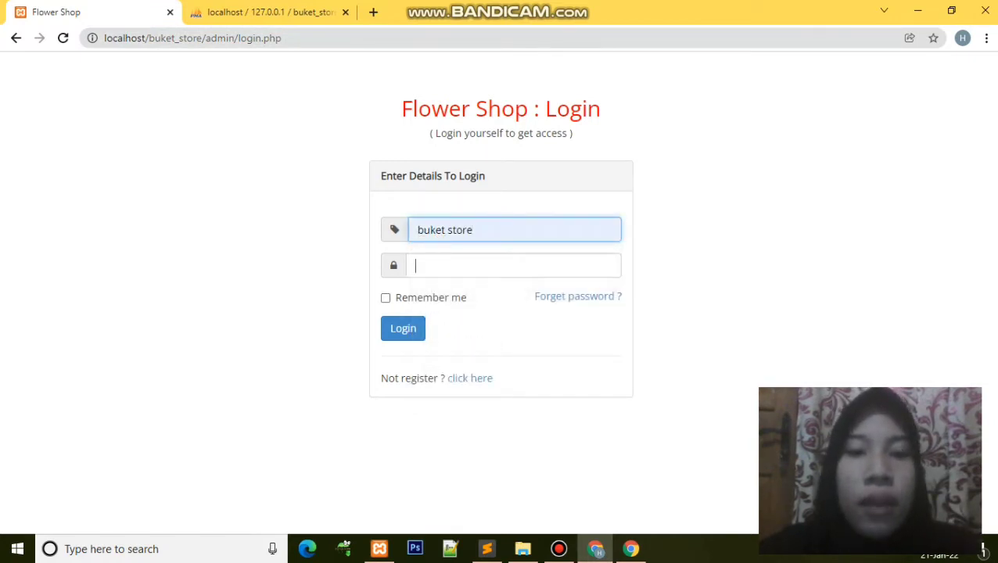
text(admin)
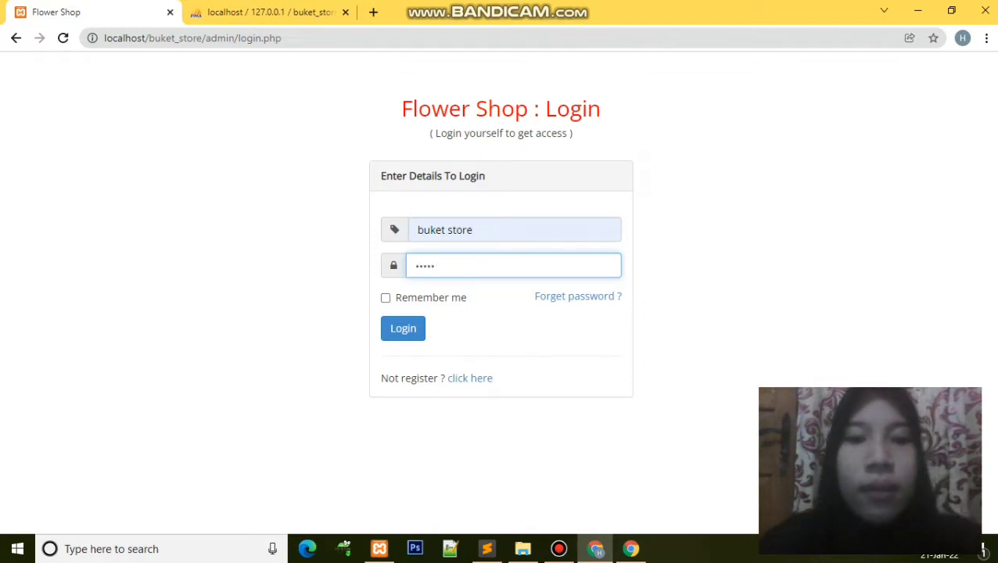
key(Return)
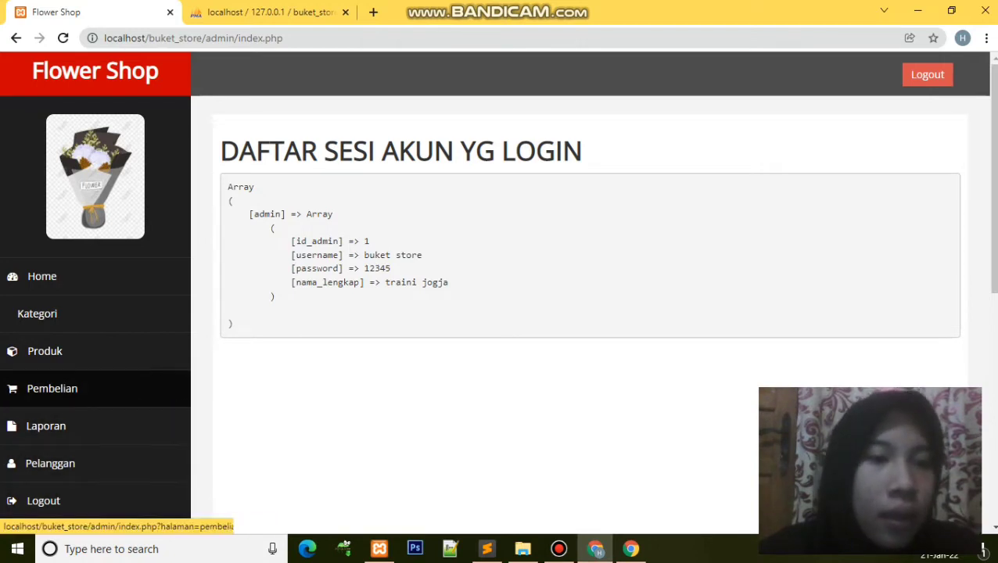
Step: Browse the Kategori and Data Produk lists, then open the black white rose product's details
click(37, 313)
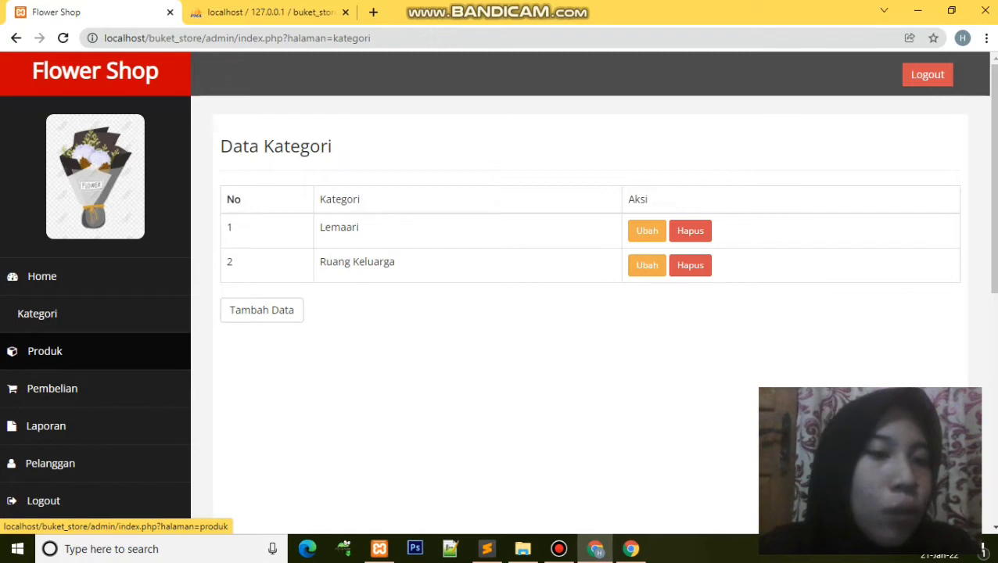
click(44, 351)
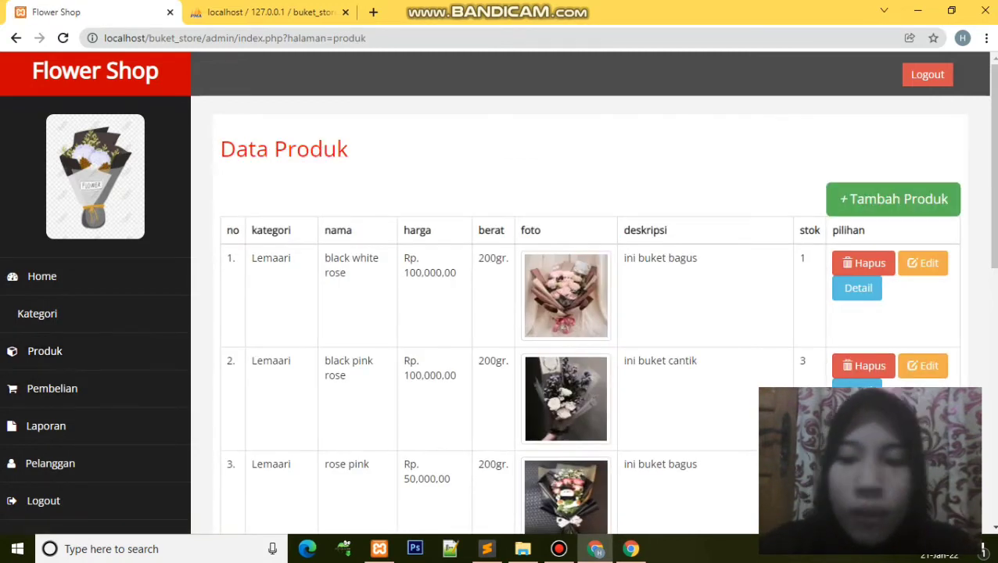
scroll(497, 292, down, 1)
scroll(498, 292, down, 3)
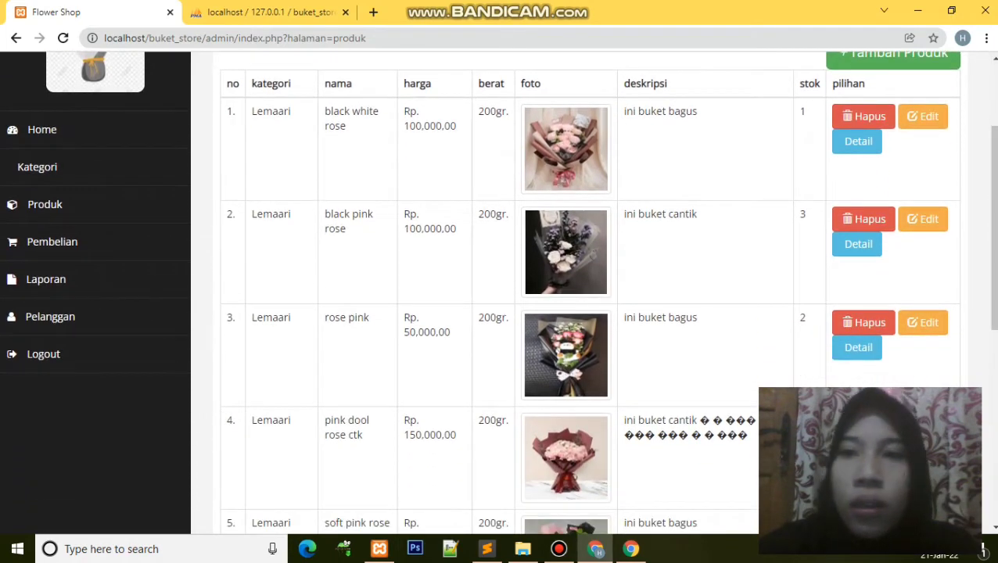
scroll(498, 292, up, 1)
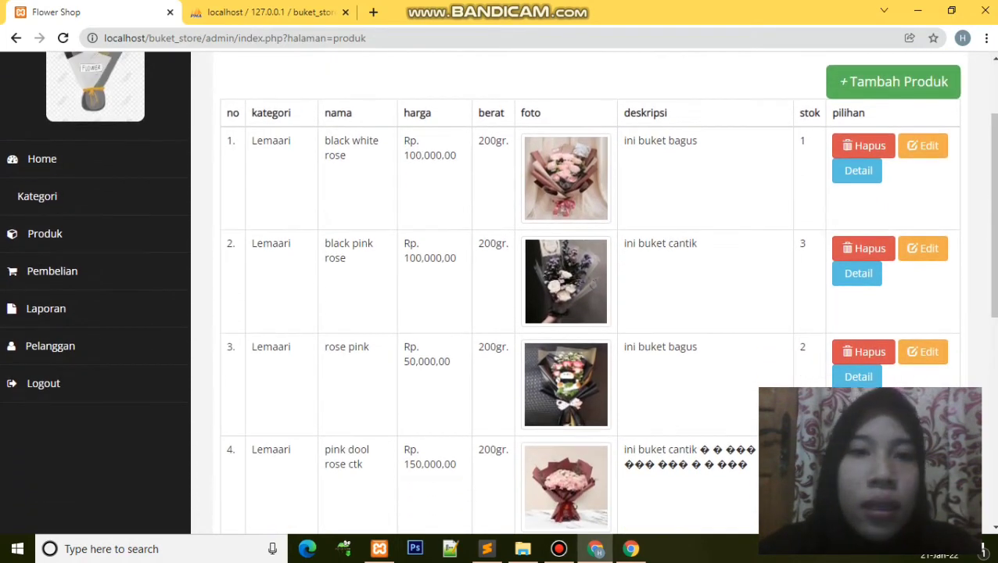
scroll(498, 292, up, 1)
scroll(498, 292, down, 4)
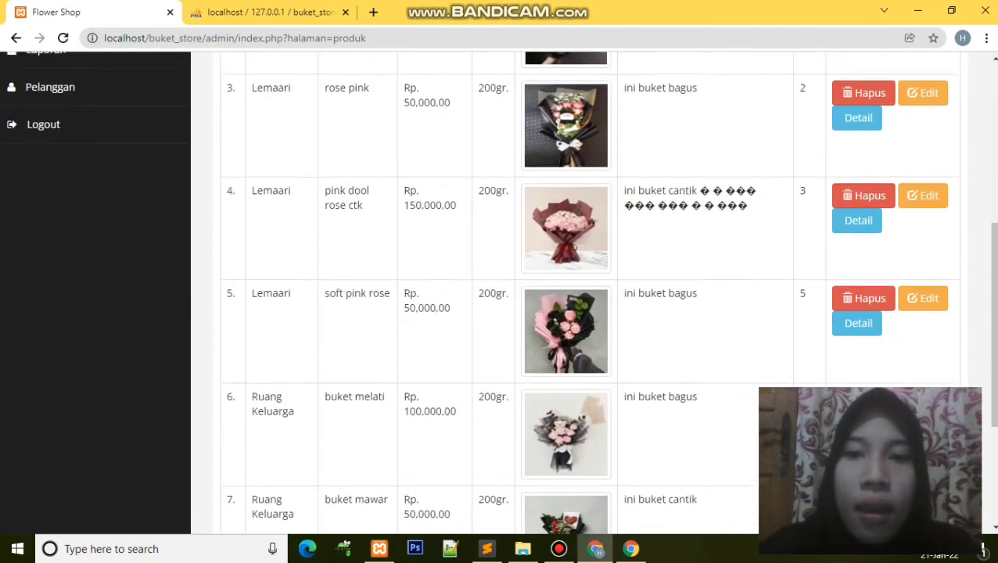
scroll(497, 292, up, 5)
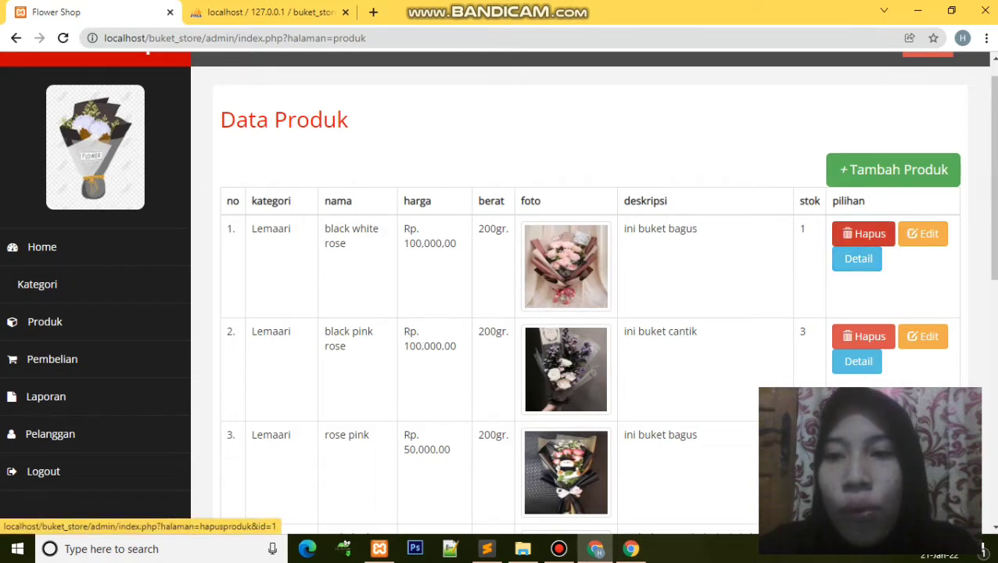
click(858, 259)
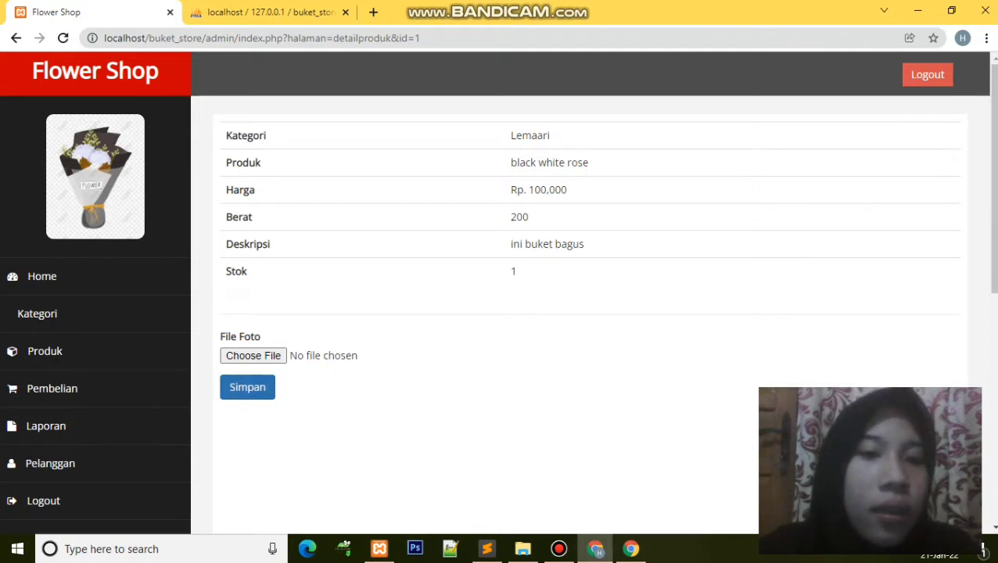
Step: Save the black white rose photo, dismiss the confirmation, and return to the Data Produk list
click(247, 387)
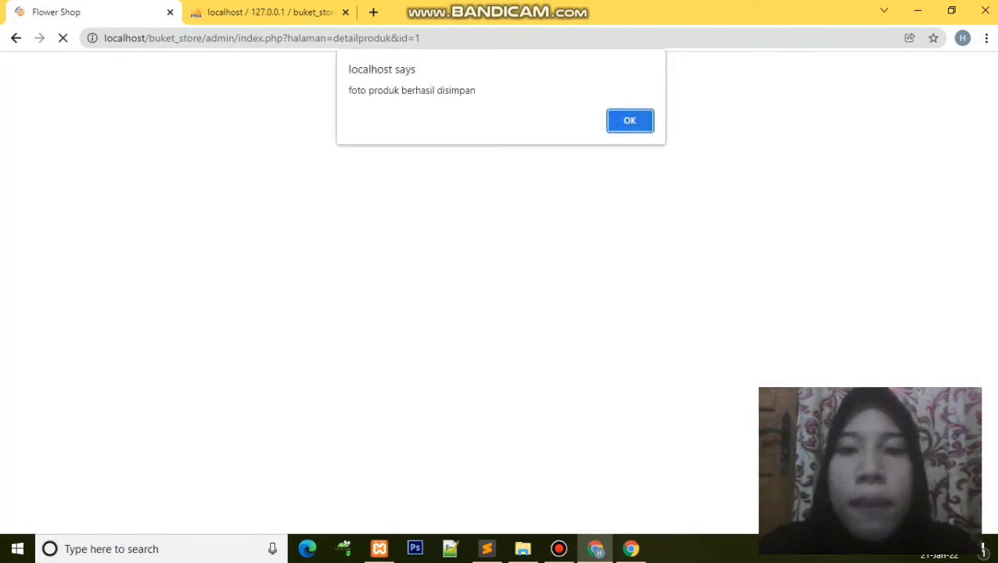
key(Return)
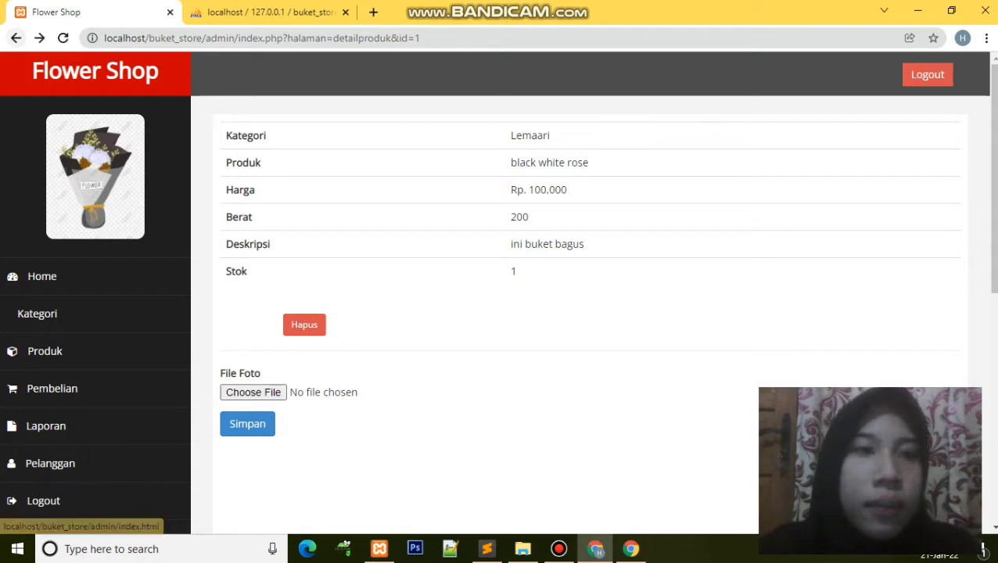
click(16, 37)
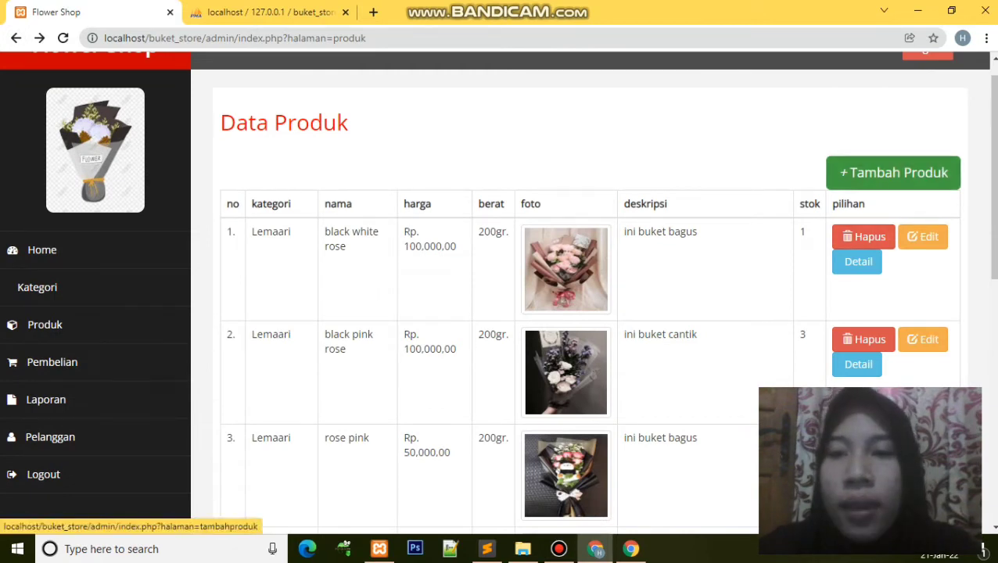
Step: Start a new product with category Lemaari
click(894, 172)
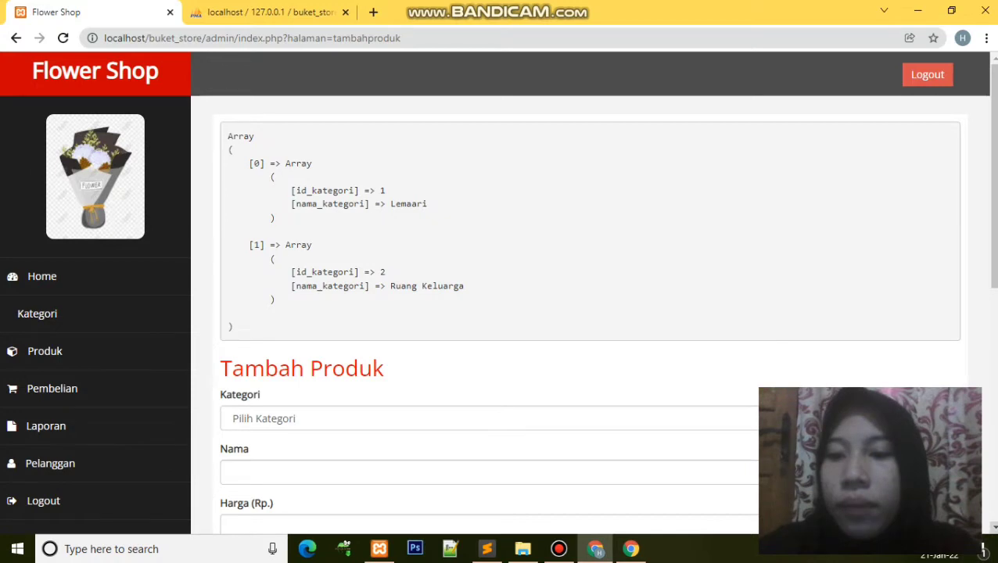
scroll(499, 292, down, 3)
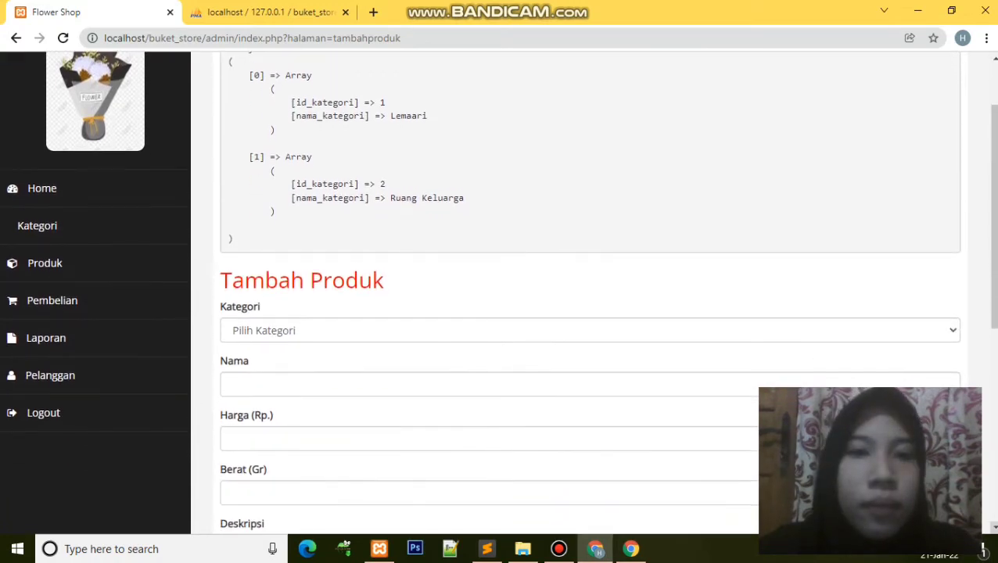
scroll(499, 292, down, 3)
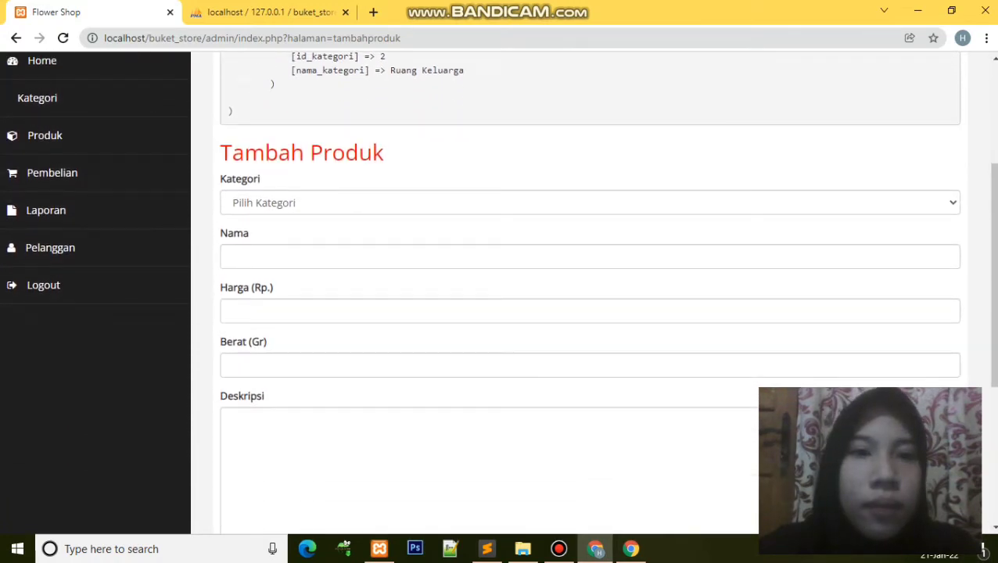
click(590, 202)
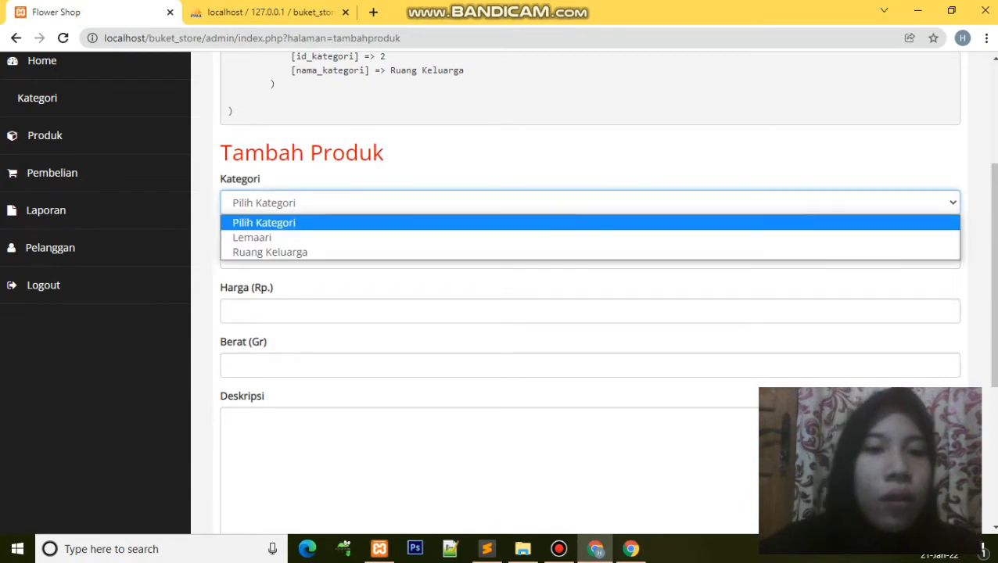
key(Return)
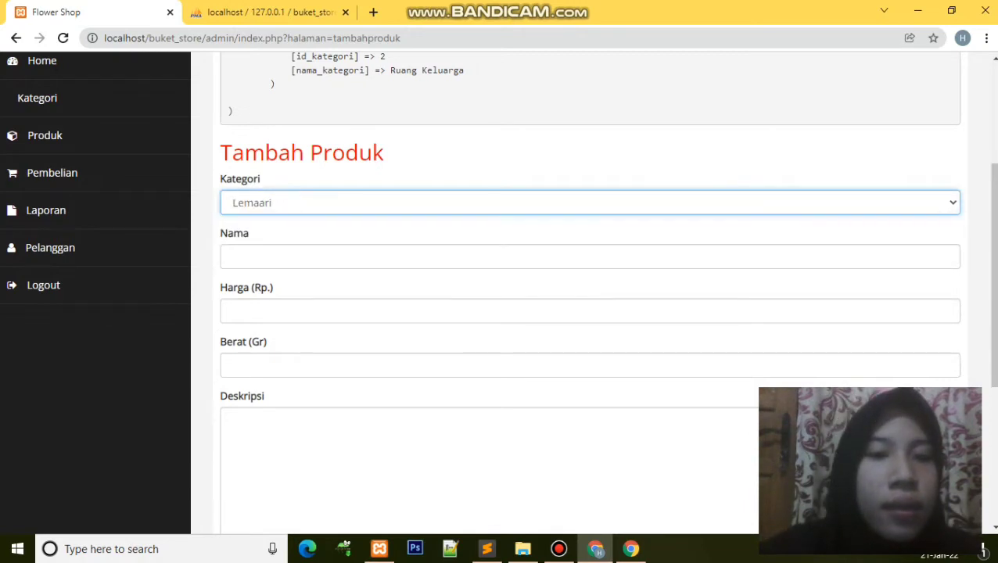
Step: Fill in the product name buket merah from the autocomplete suggestions
click(590, 257)
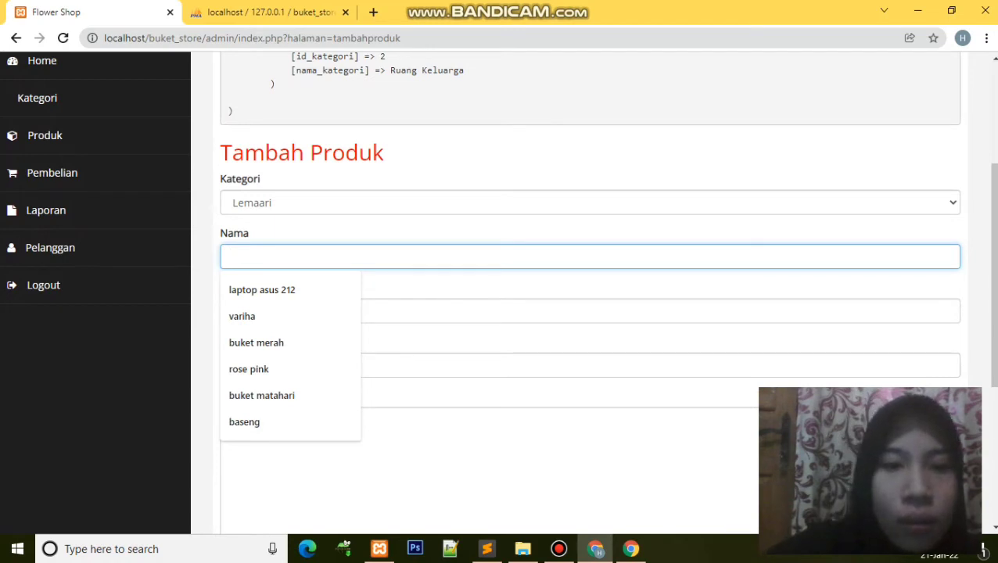
text(buket)
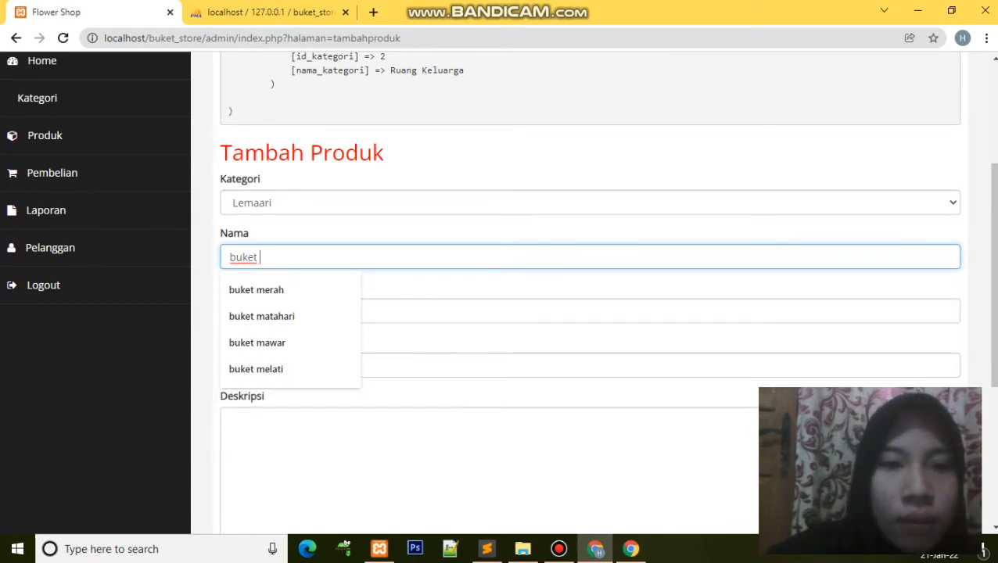
key(Down)
key(Up)
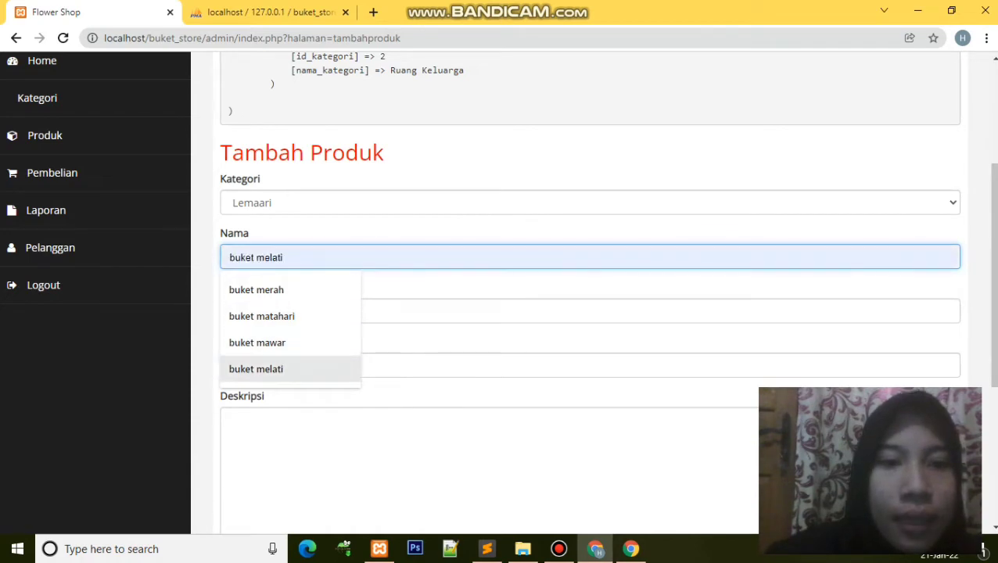
key(Up)
key(Up)
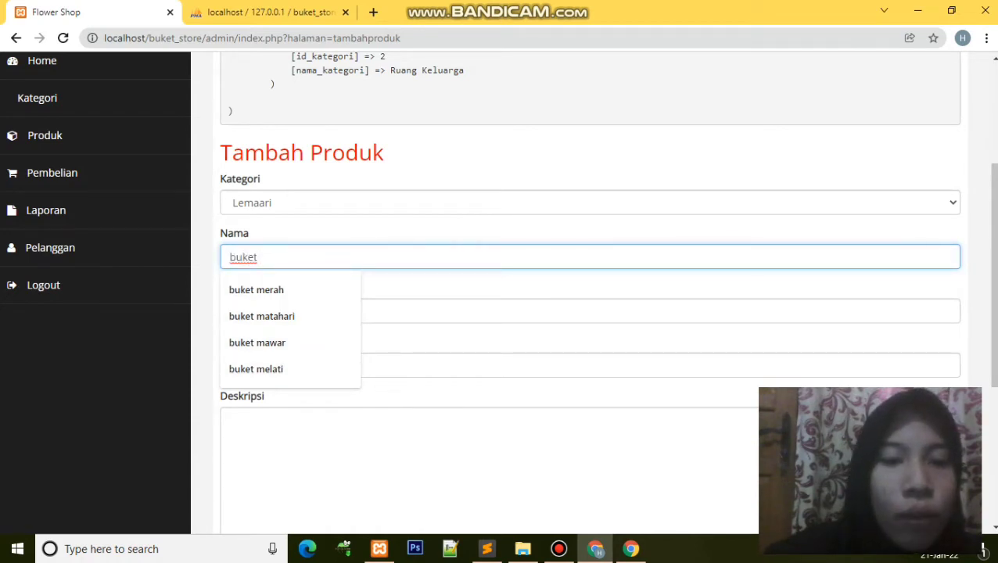
key(Down)
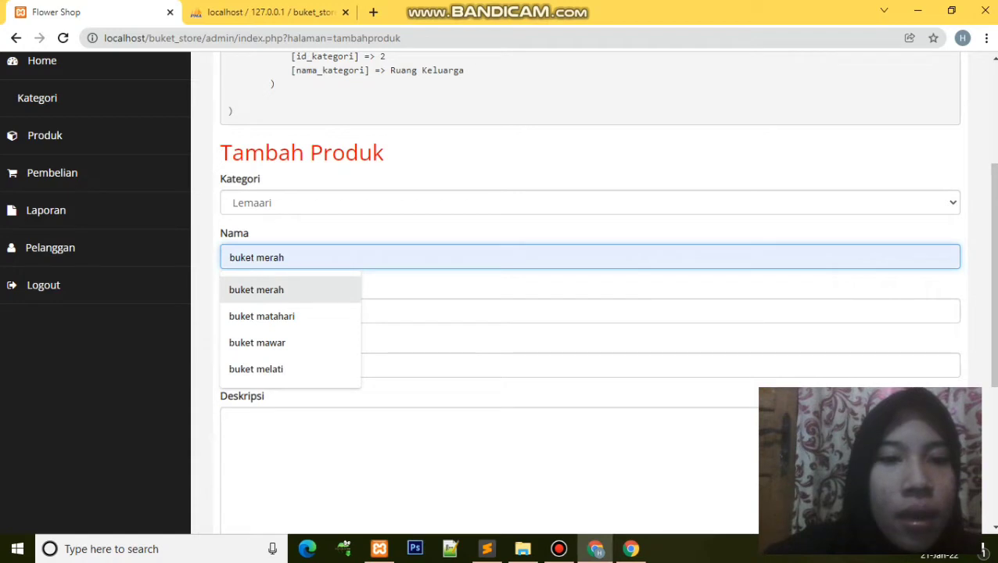
key(Return)
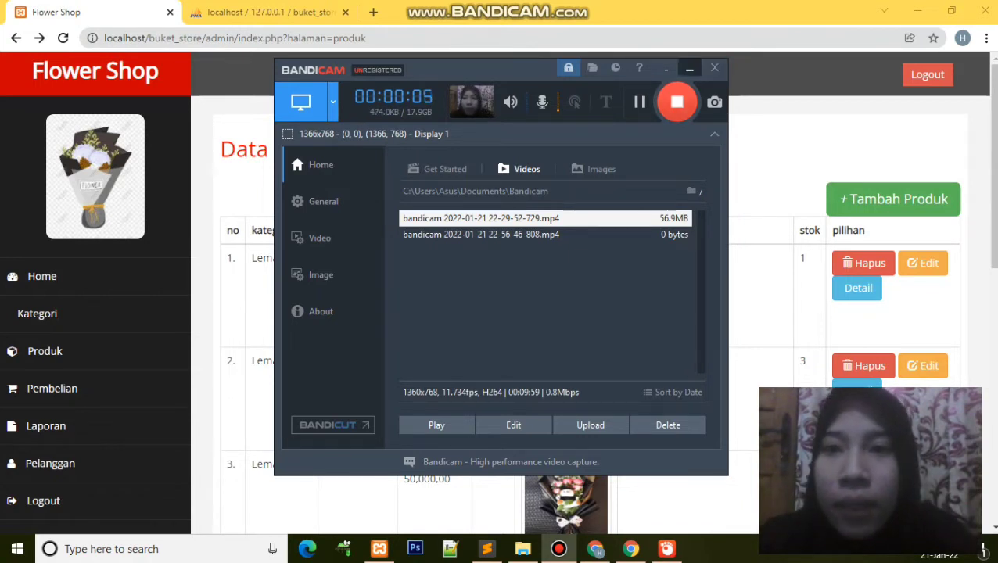
Step: Reopen the add-product form and set the category to Ruang Keluarga
click(690, 69)
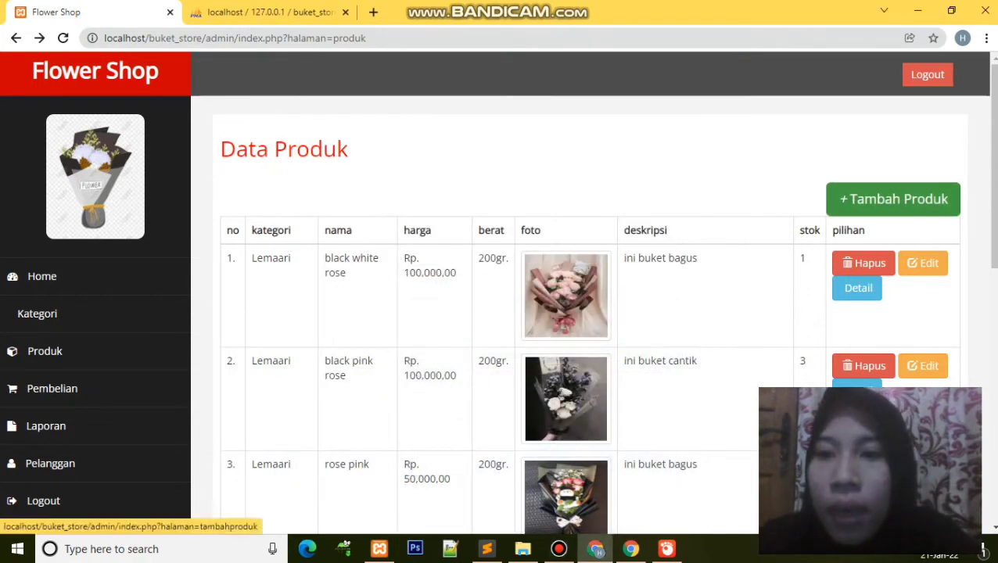
click(892, 199)
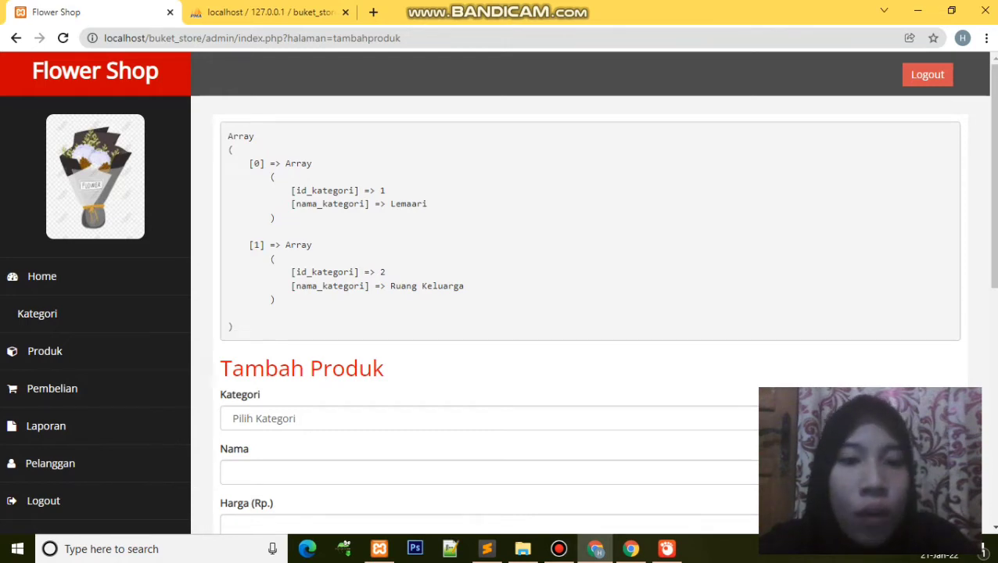
scroll(593, 313, down, 3)
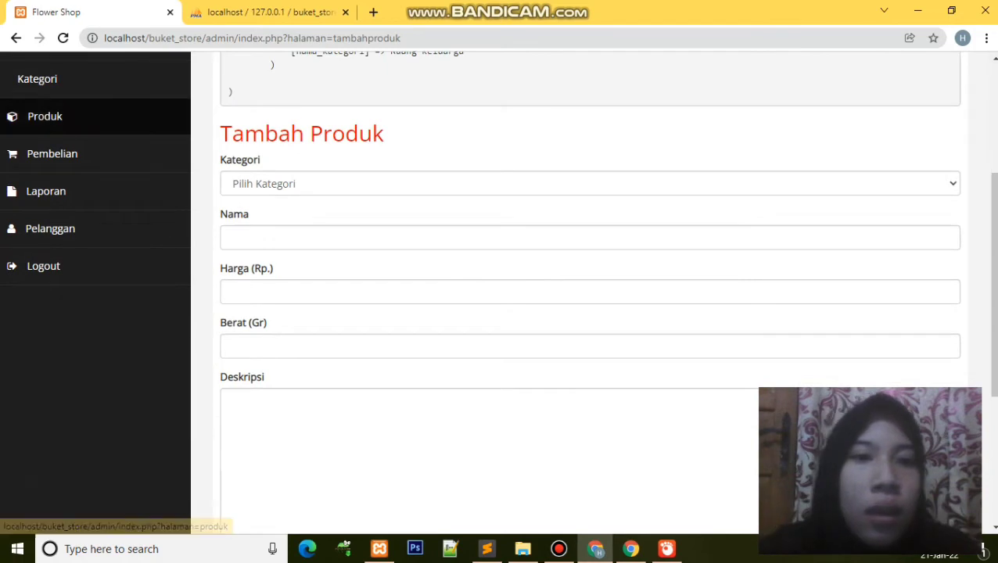
click(266, 183)
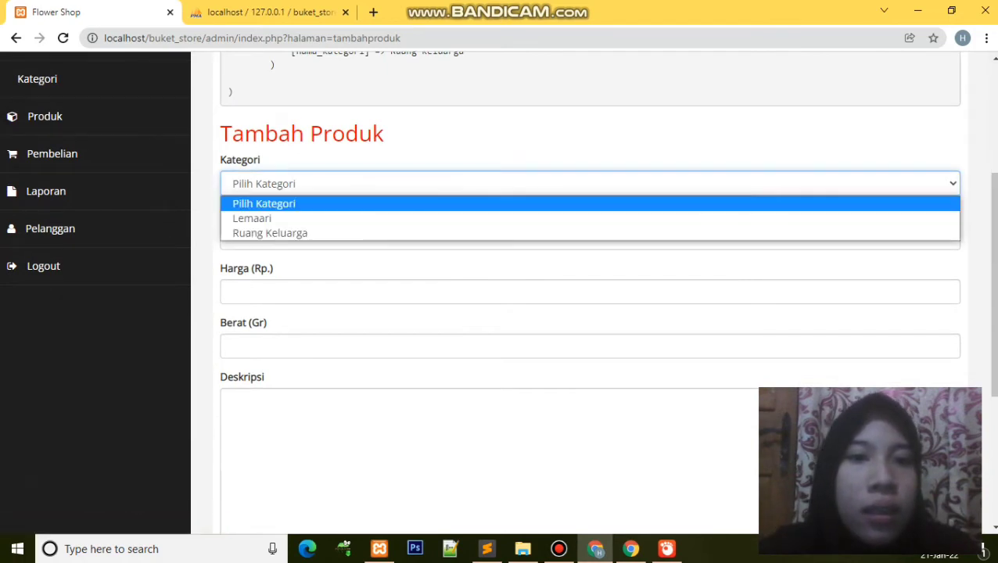
key(Return)
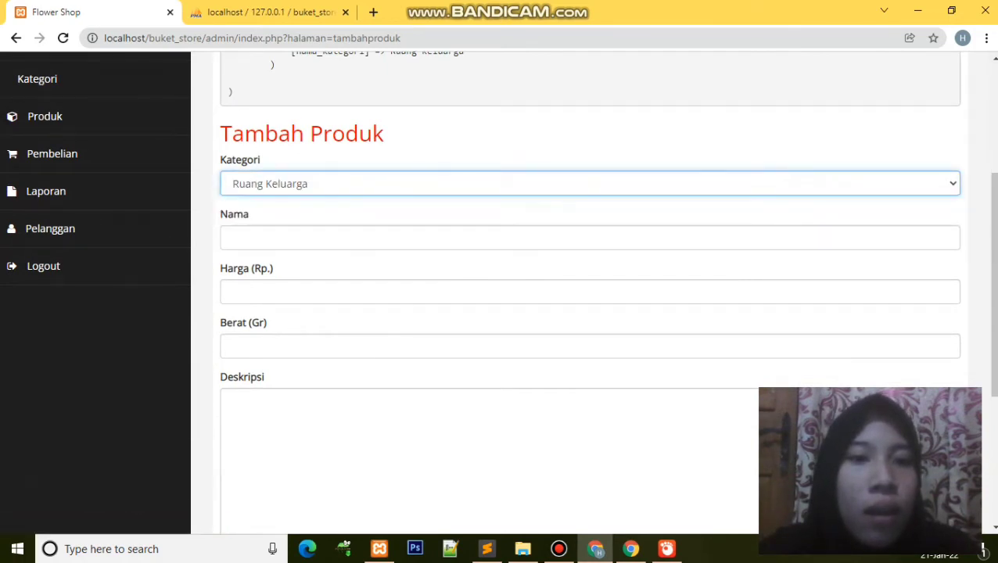
Step: Enter name buket merah, price 100000 and weight 100
click(470, 238)
key(Down)
key(Down)
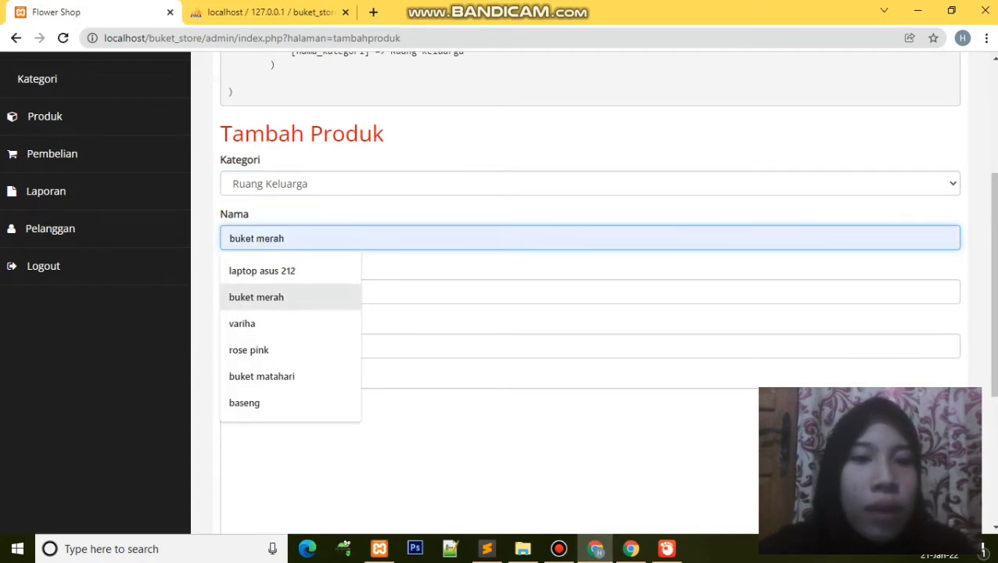
key(Return)
key(Tab)
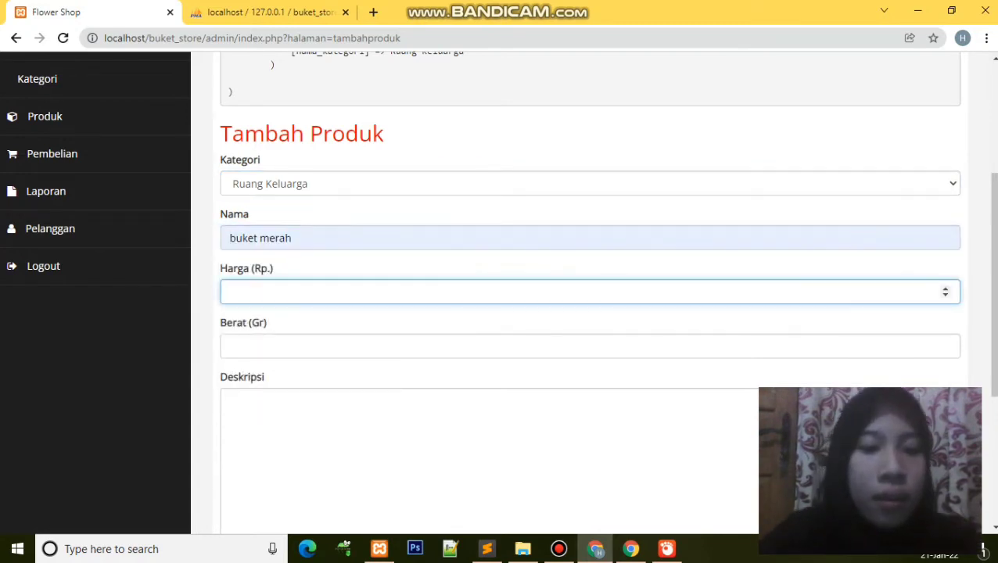
text(100000)
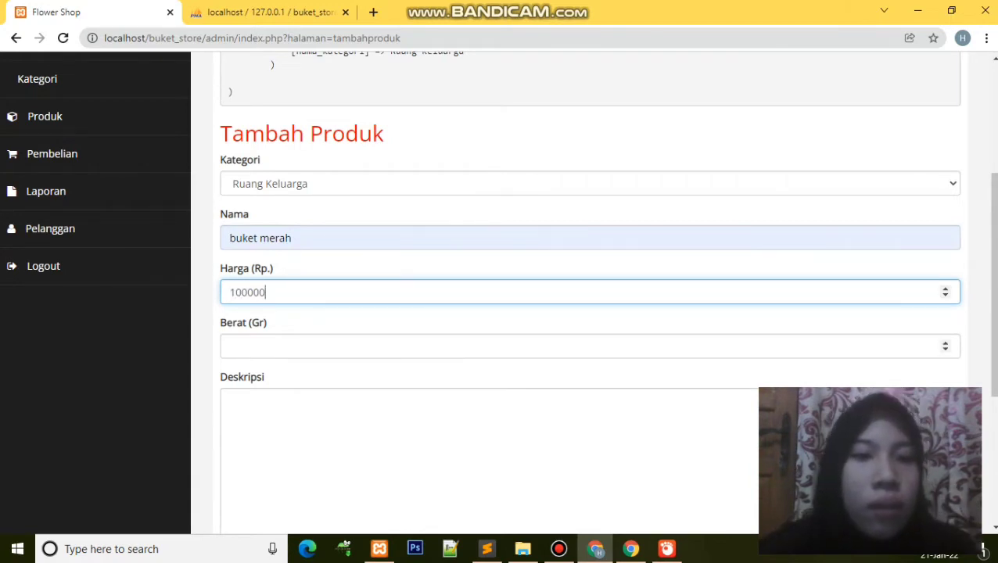
click(235, 346)
text(200)
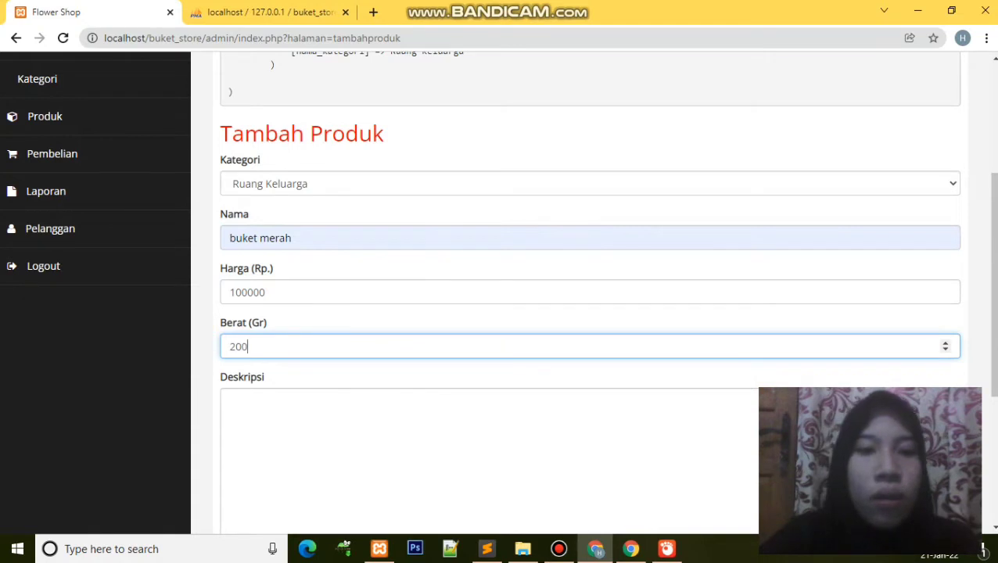
key(BackSpace)
key(BackSpace)
key(BackSpace)
text(100)
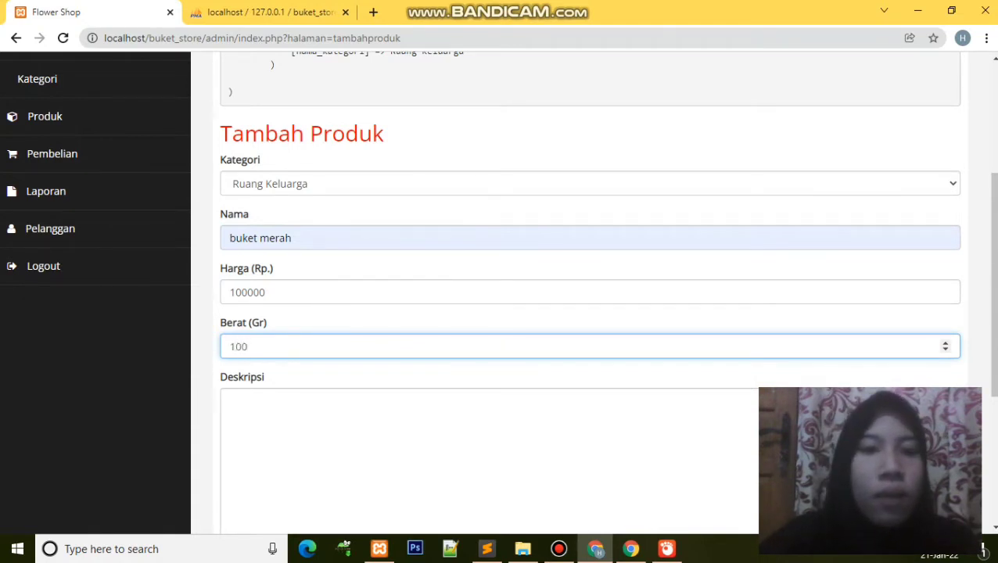
Step: Enter the description 'ini buket cantik' and bring up the photo file picker
click(222, 401)
text(ini buket cantik)
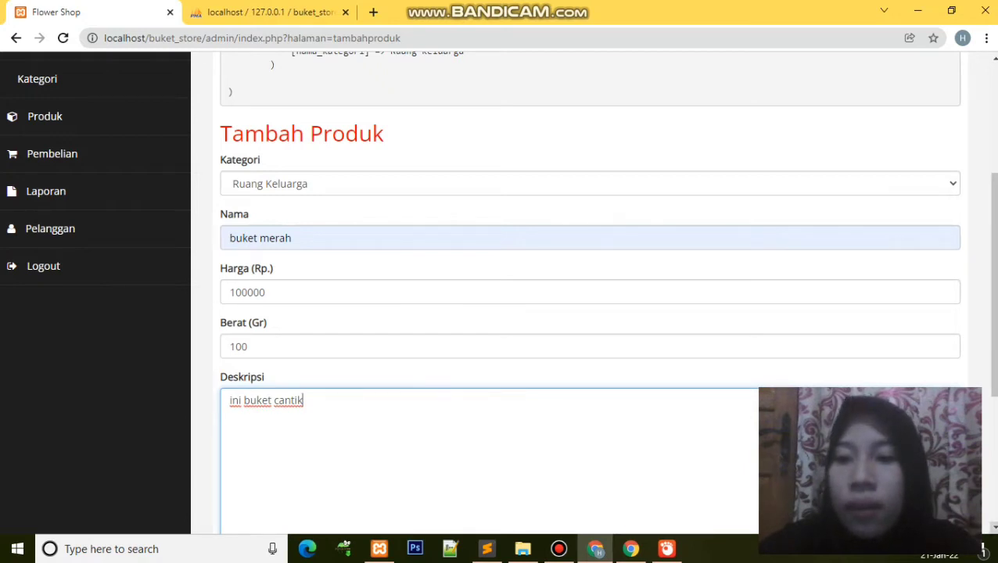
scroll(587, 313, down, 2)
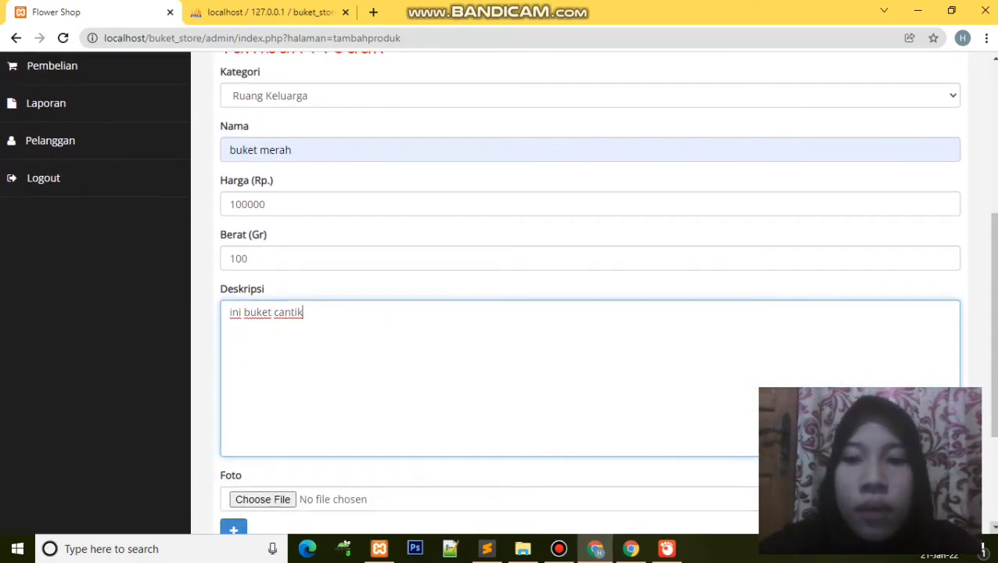
scroll(587, 313, down, 3)
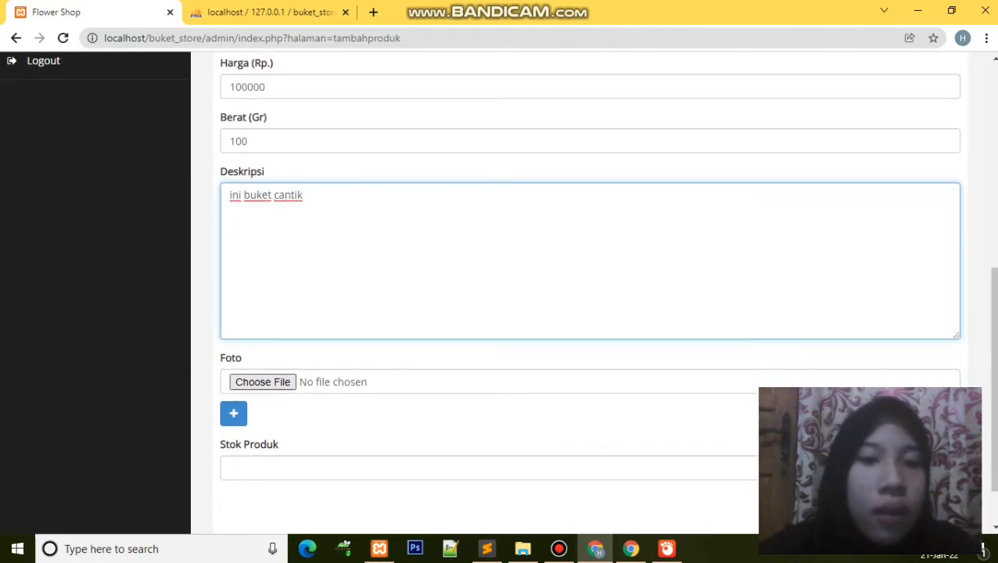
key(Tab)
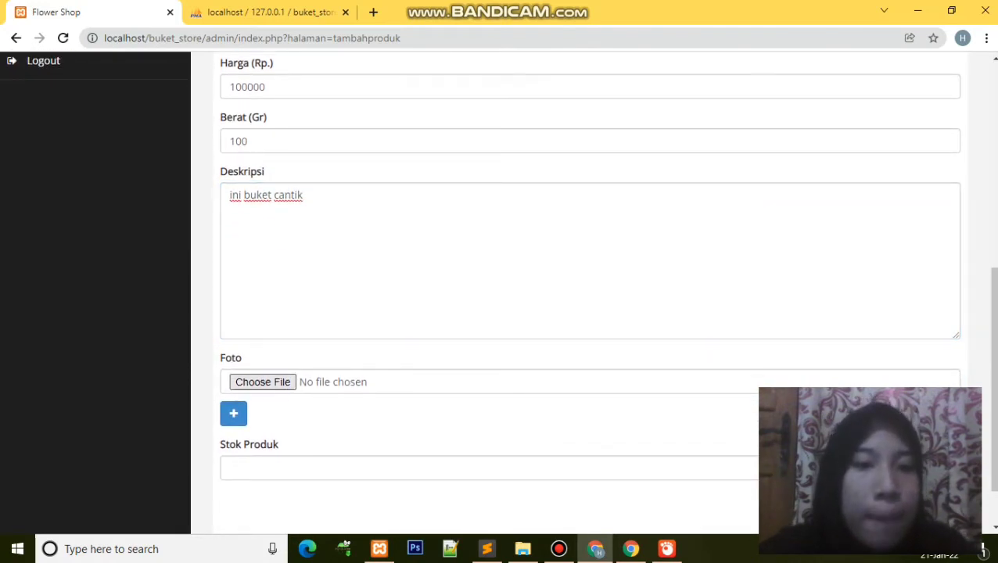
key(space)
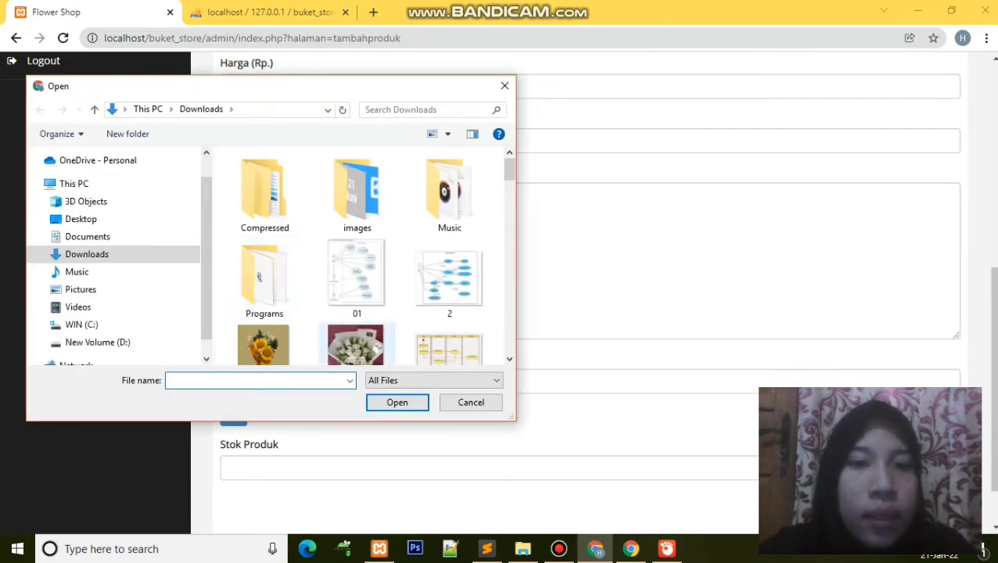
Step: Attach photo 11.jpg, set stock to 10, and save buket merah
click(357, 345)
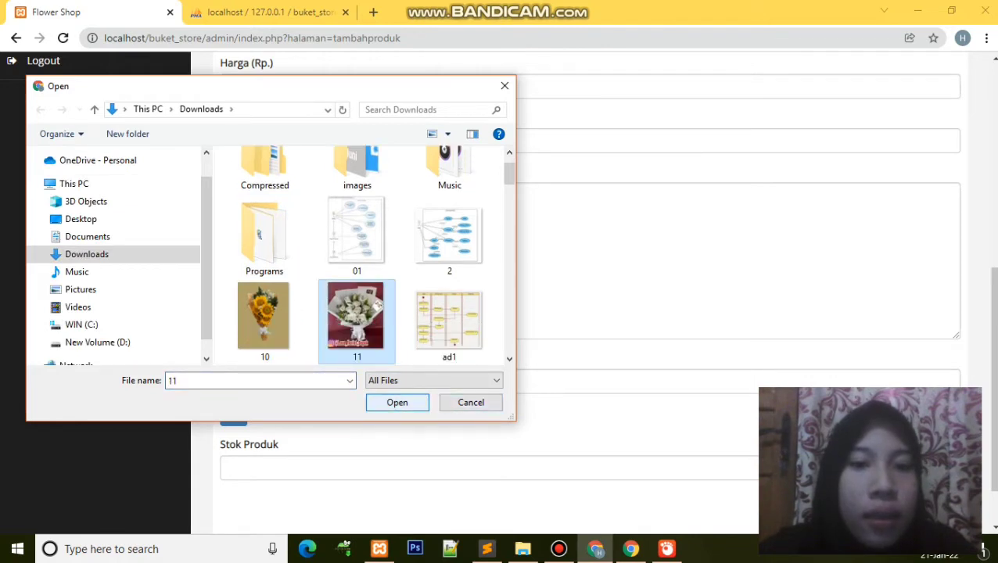
key(Return)
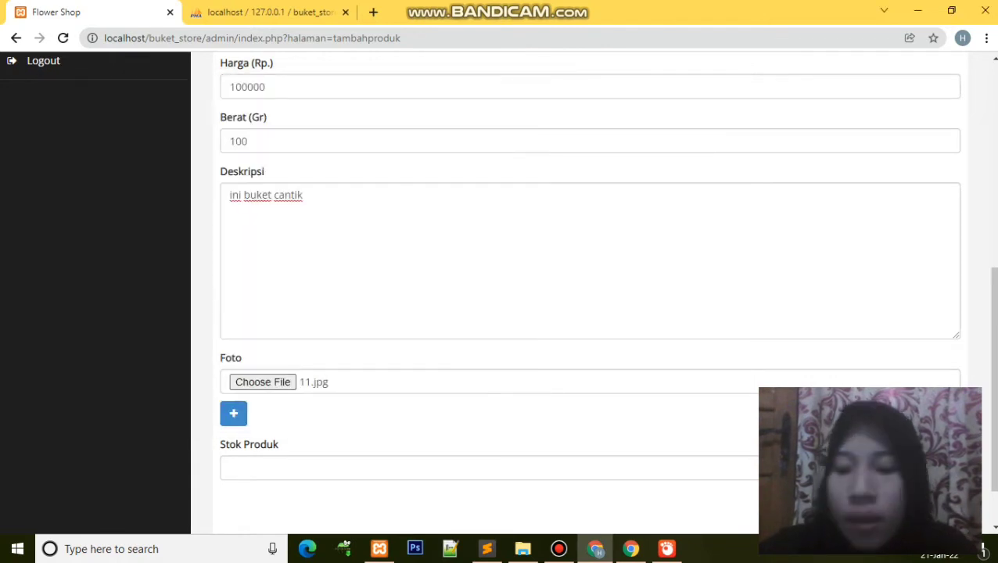
scroll(587, 289, down, 2)
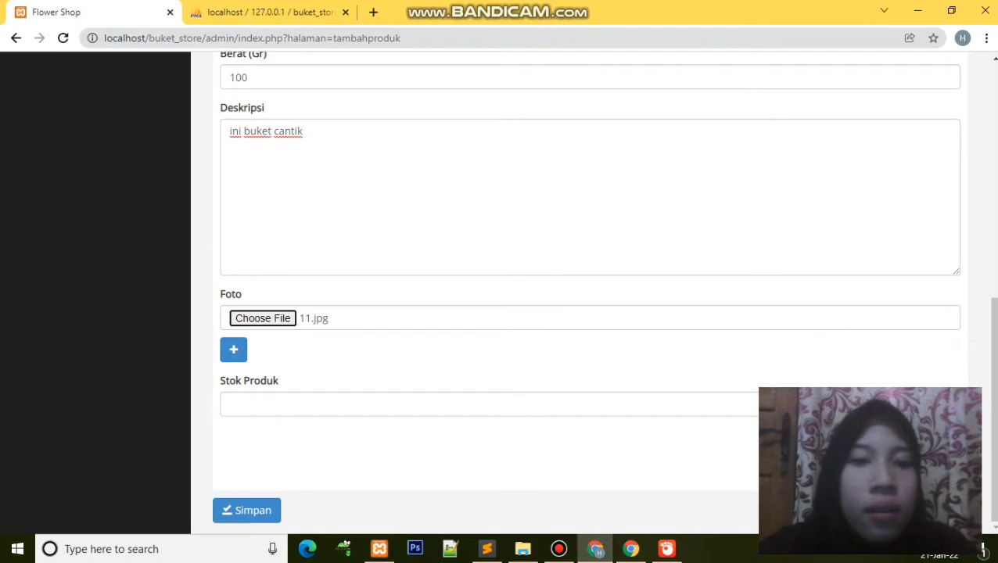
click(485, 404)
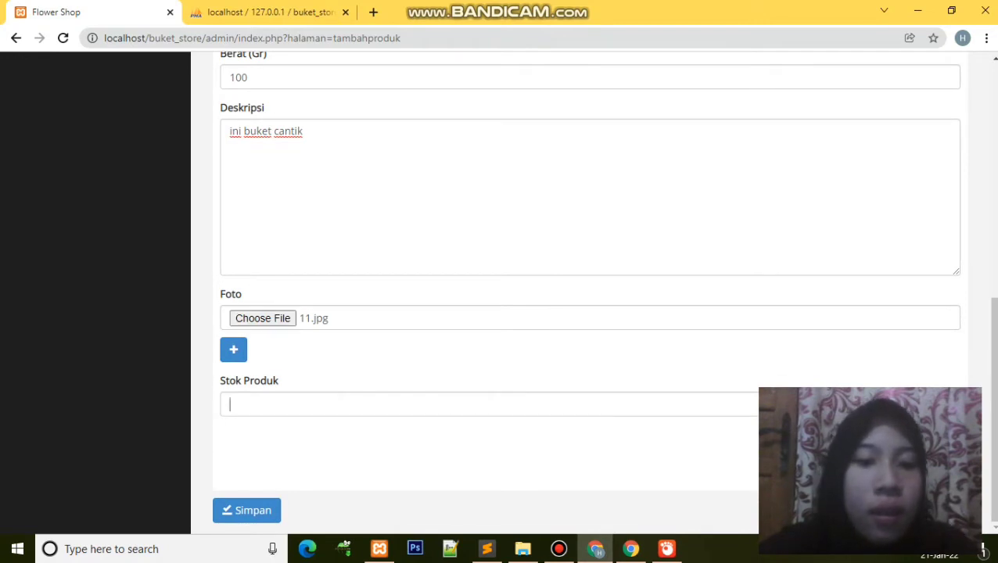
text(10)
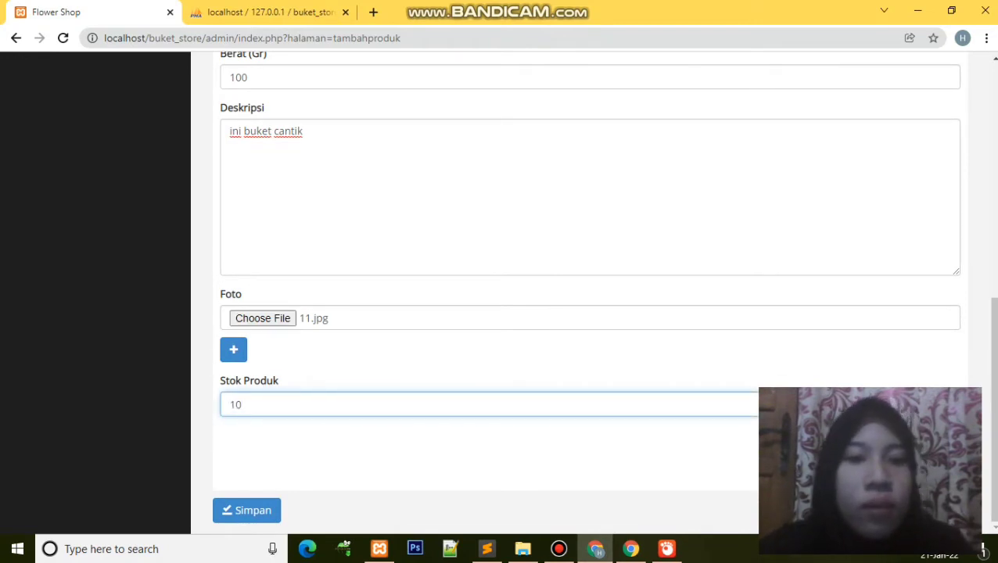
click(247, 510)
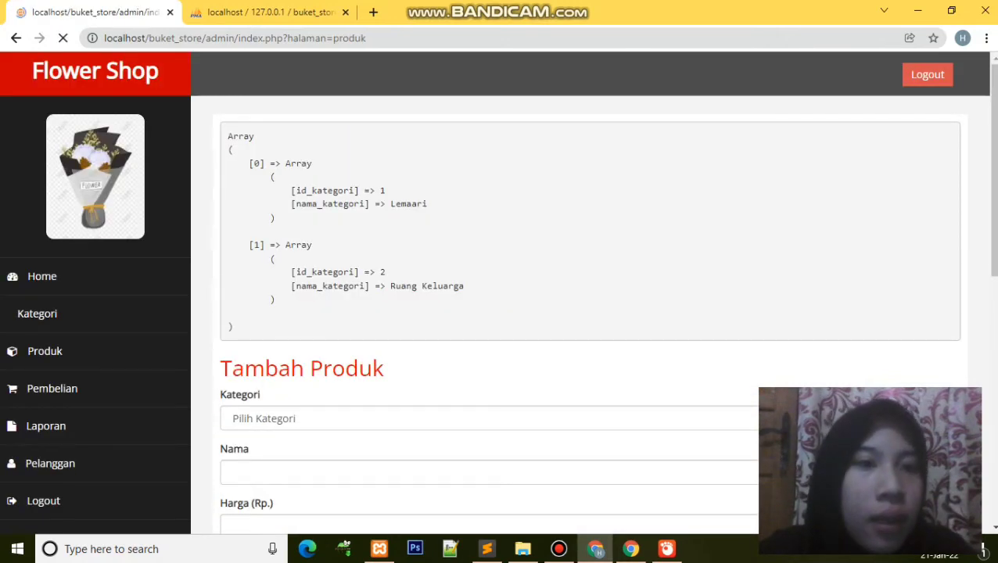
Step: Delete buket merah in row 9 and confirm both deletion prompts
scroll(499, 302, down, 1)
scroll(499, 302, down, 10)
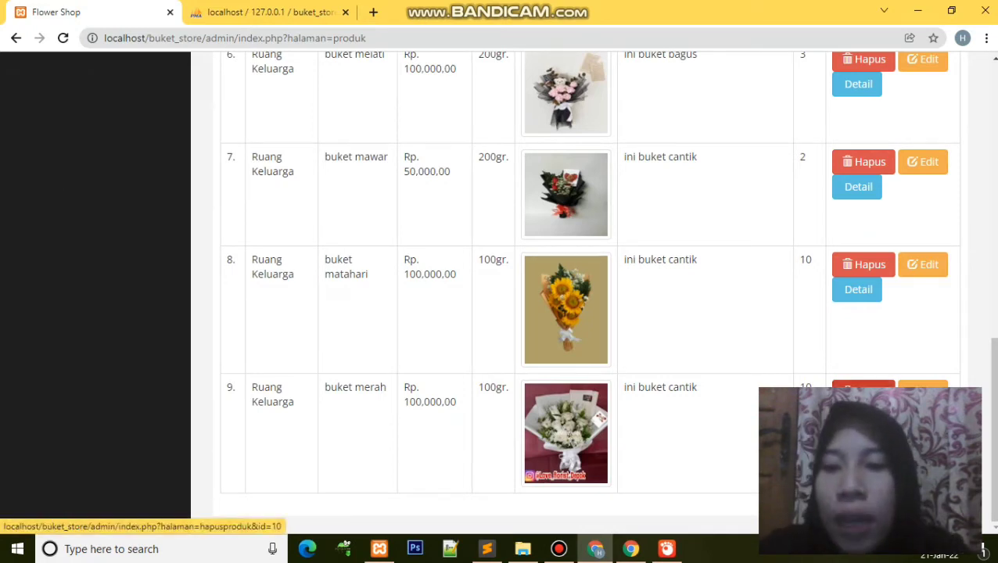
click(864, 391)
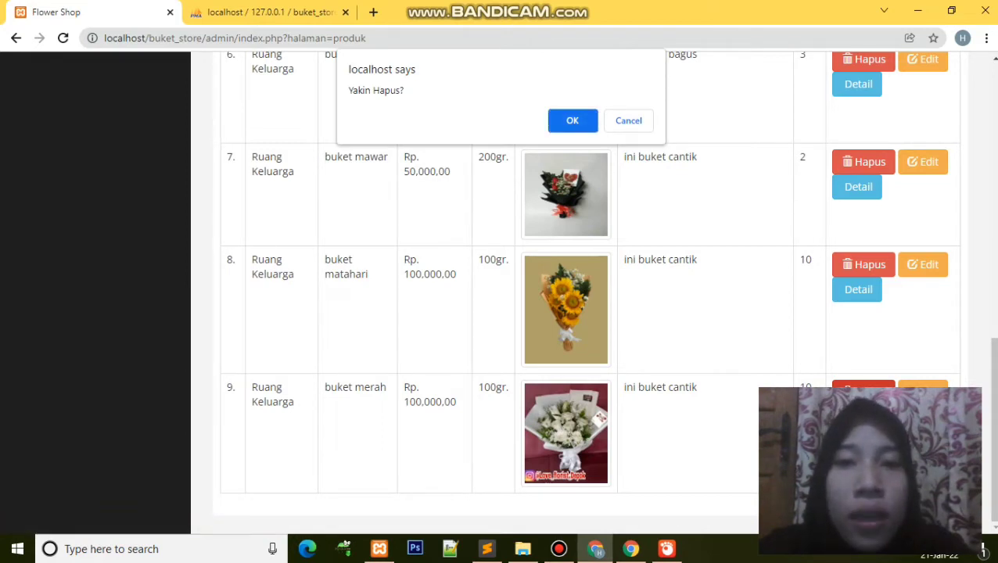
key(Return)
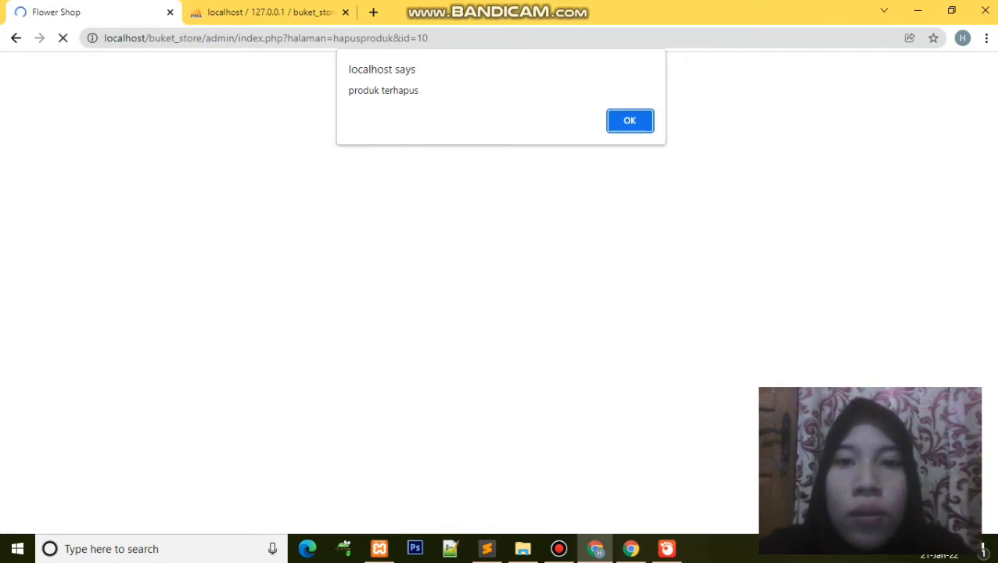
key(Return)
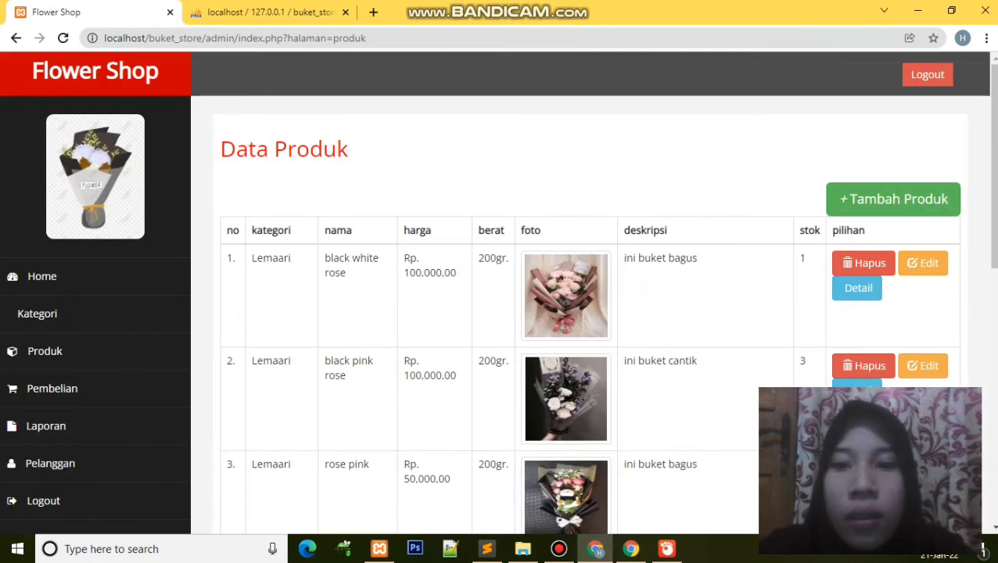
scroll(501, 313, down, 8)
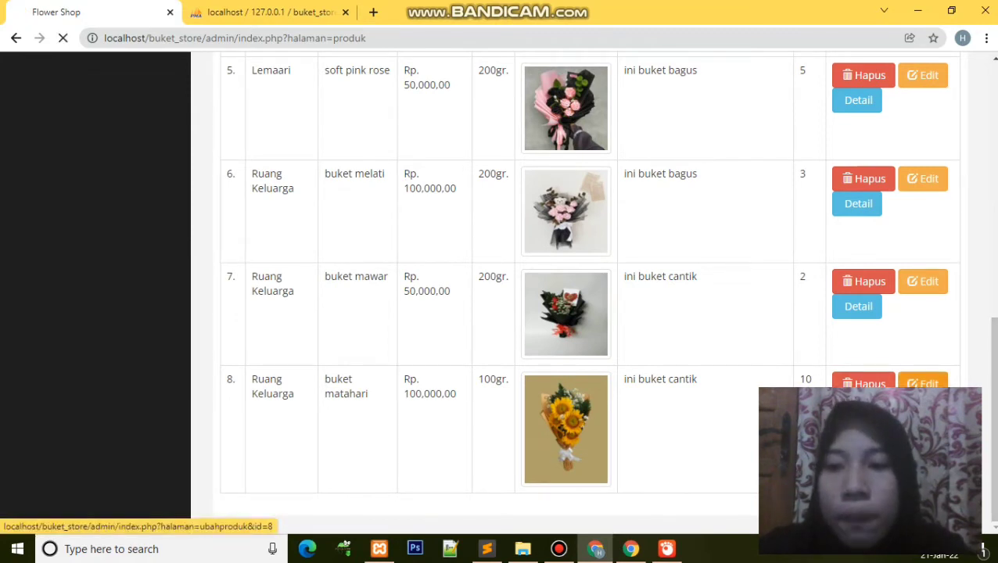
Step: Edit buket matahari: category Lemaari and price 150000
click(925, 383)
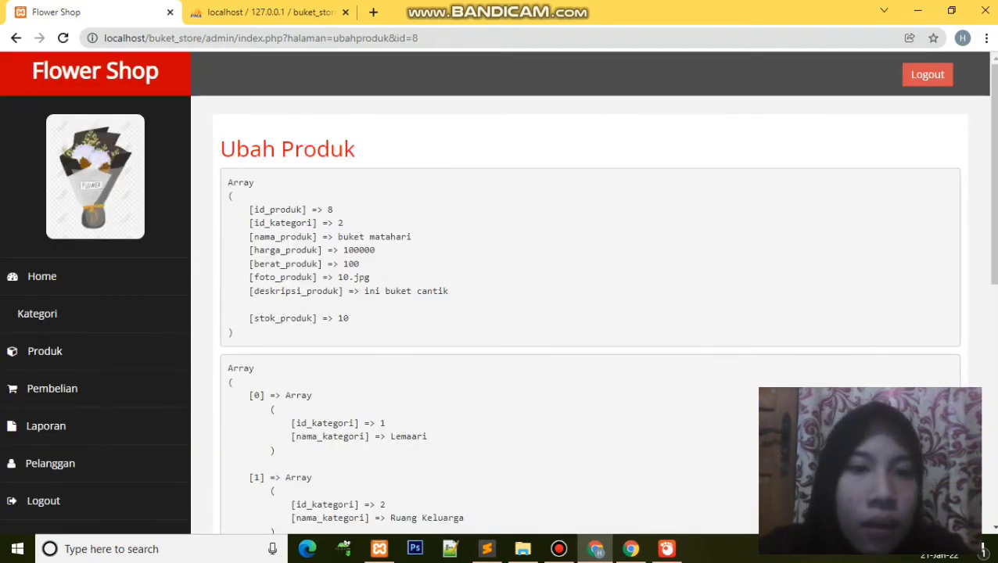
scroll(501, 312, down, 7)
scroll(501, 313, down, 1)
click(548, 94)
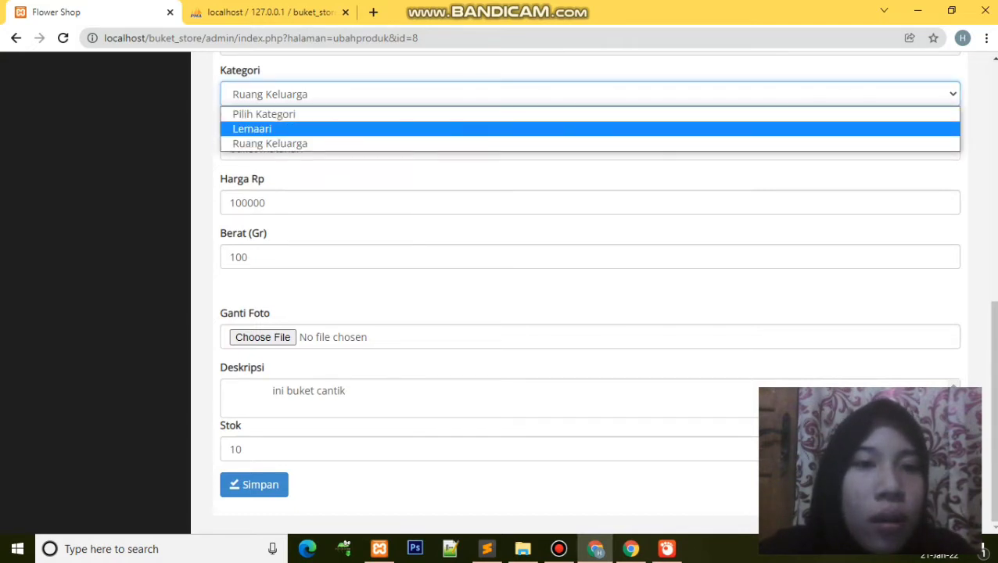
key(Return)
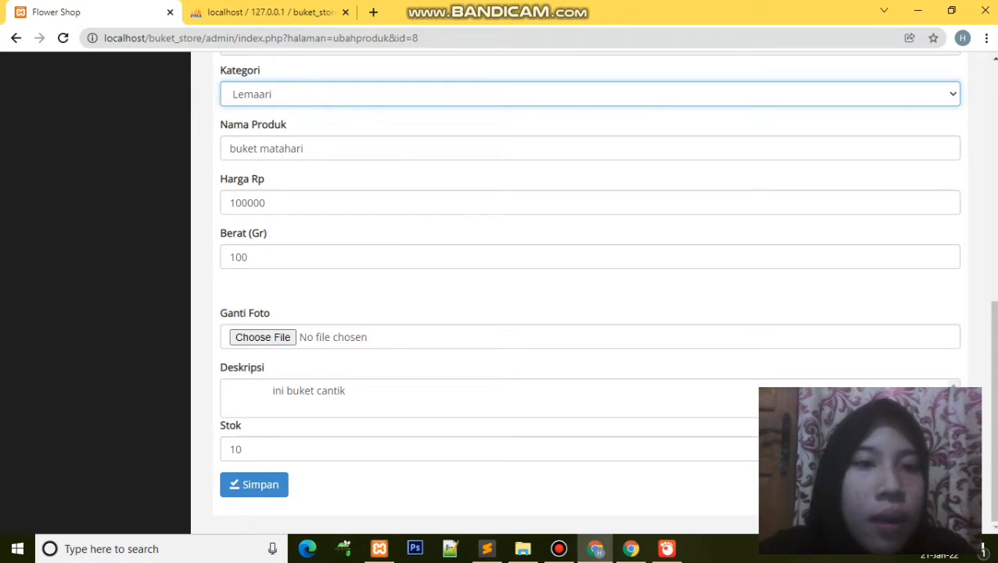
click(265, 203)
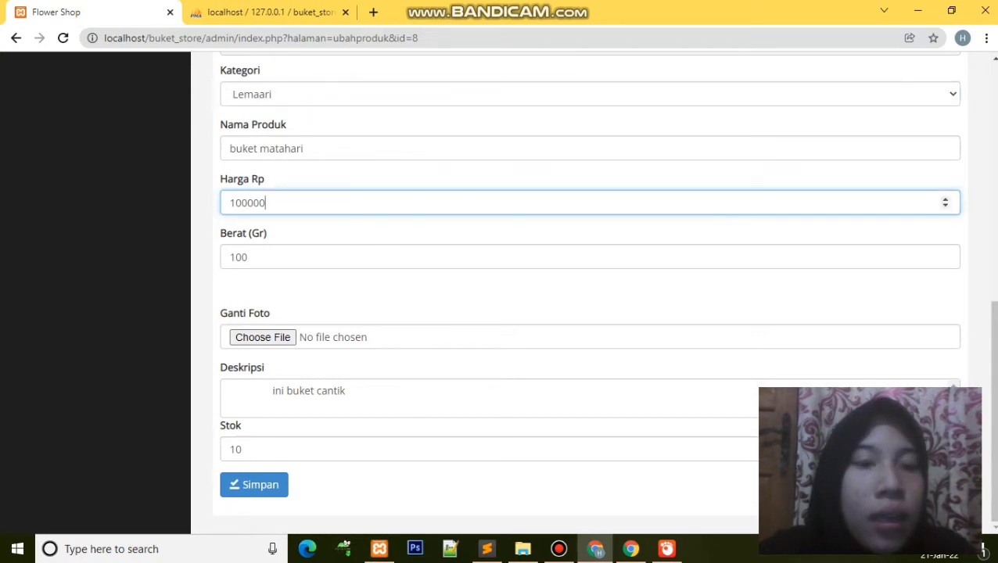
click(241, 203)
key(BackSpace)
text(5)
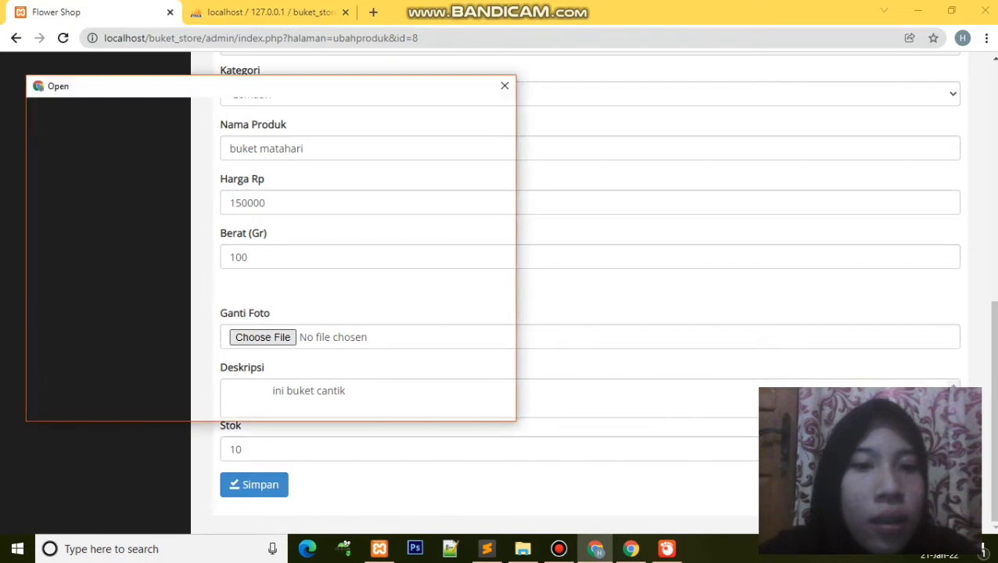
Step: Set photo 10.jpg, trim the description's leading space, set stock 8, and save
click(264, 345)
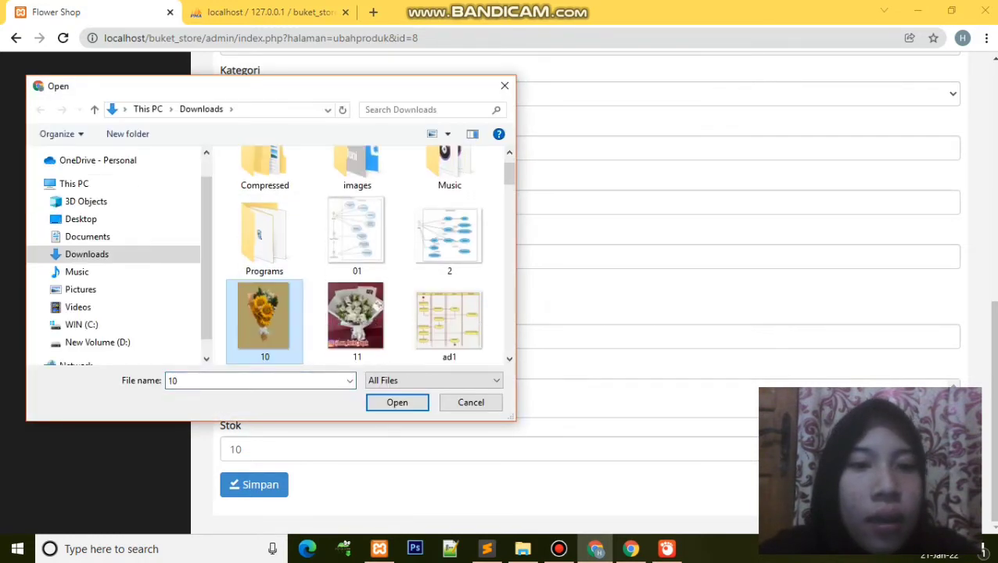
click(397, 402)
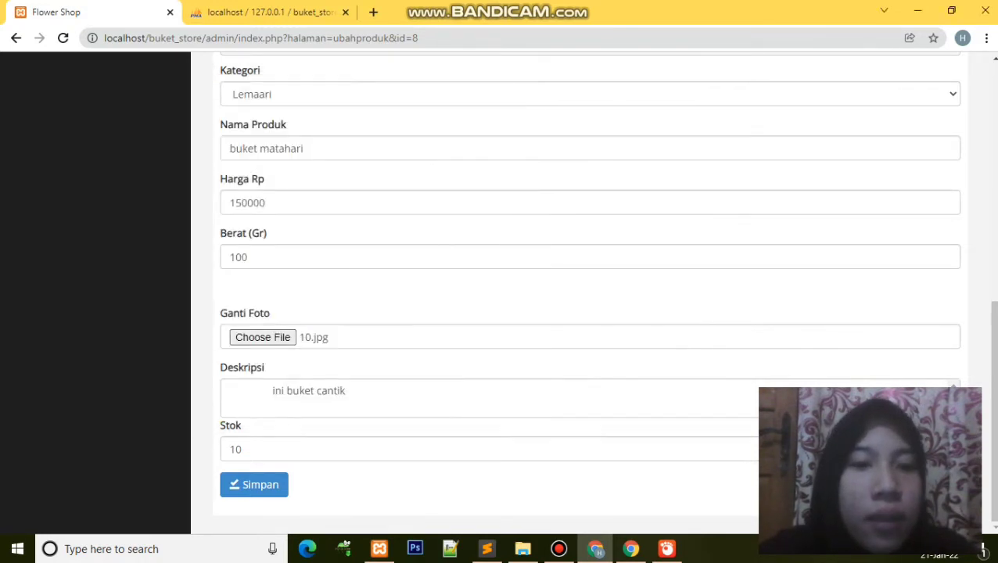
click(271, 390)
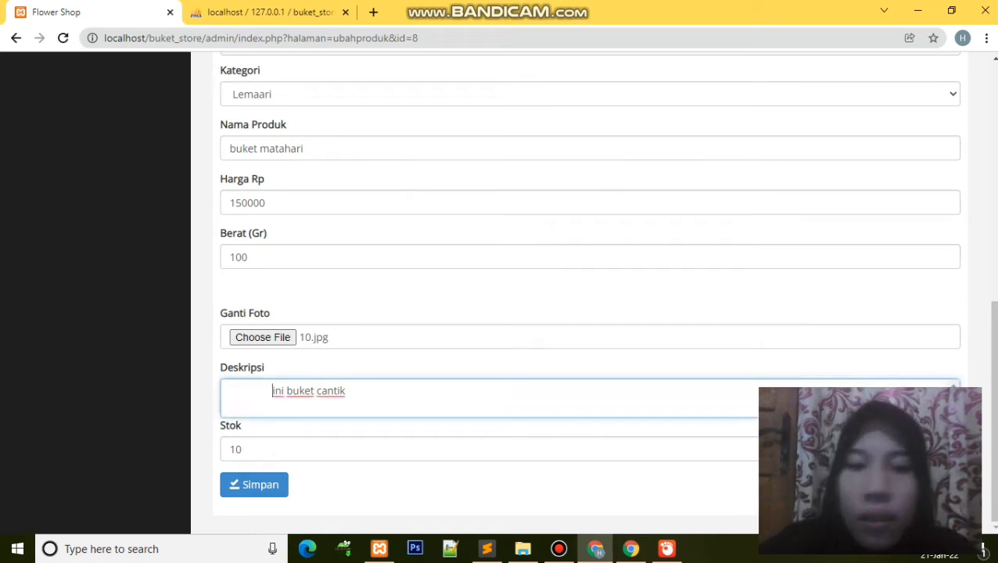
key(BackSpace)
key(BackSpace)
key(BackSpace)
key(BackSpace)
key(BackSpace)
key(BackSpace)
key(BackSpace)
key(BackSpace)
key(BackSpace)
key(BackSpace)
key(BackSpace)
key(BackSpace)
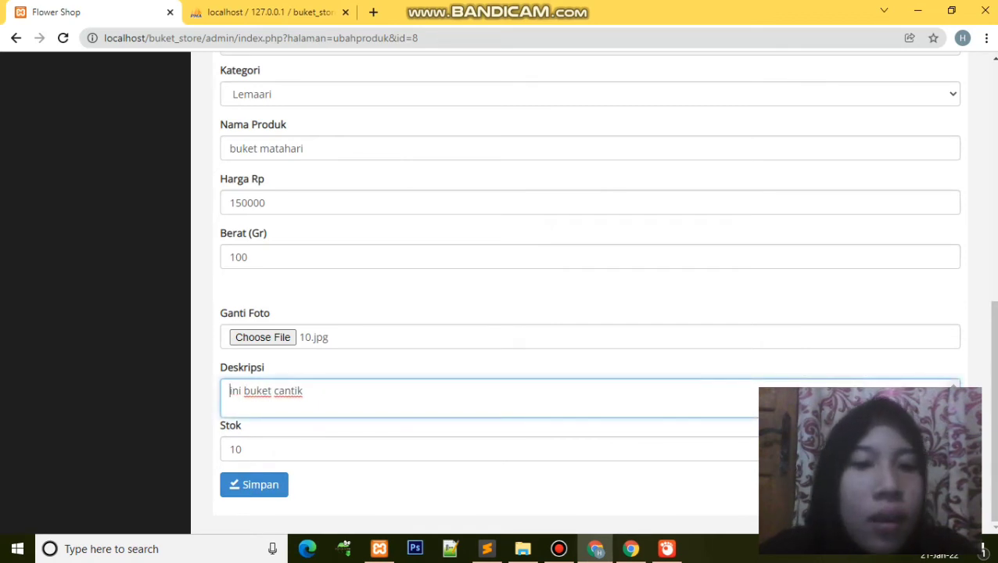
key(Tab)
text(1)
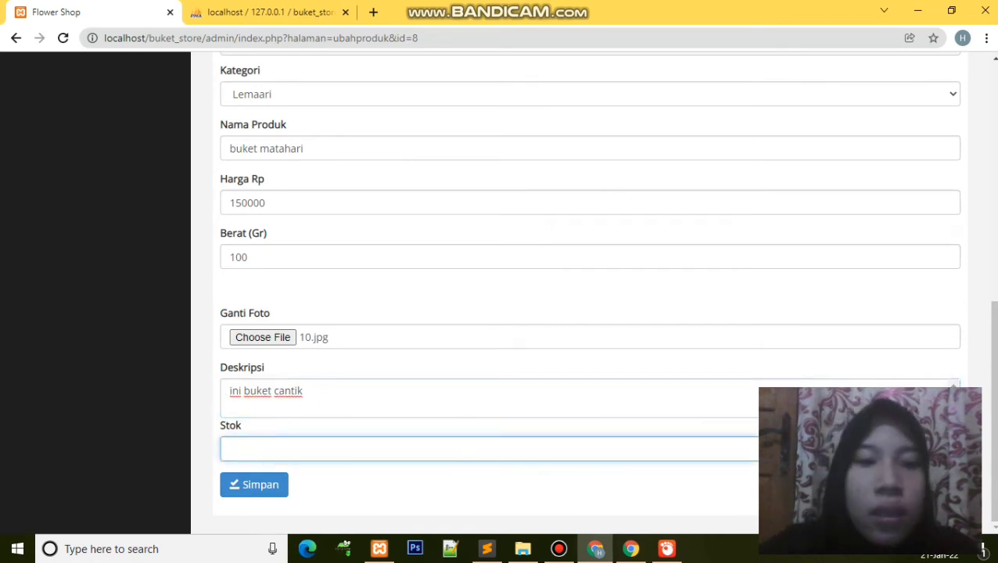
text(8)
key(Tab)
key(Return)
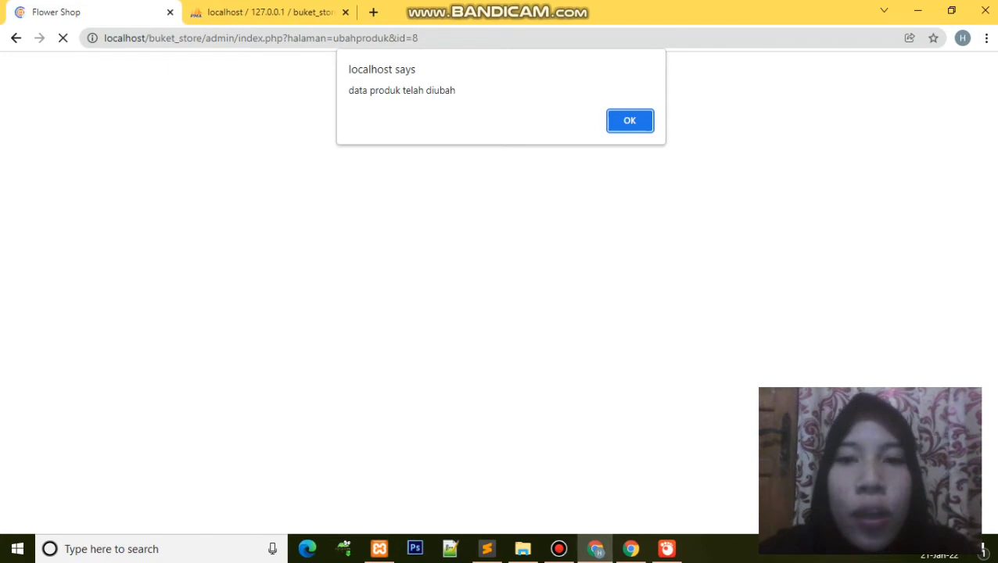
key(Return)
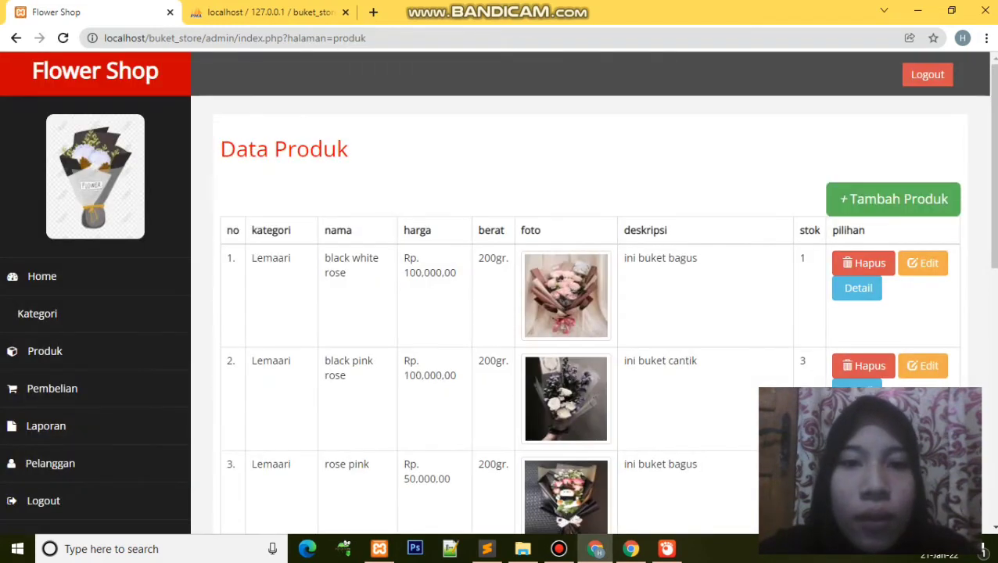
Step: Review the eight-bouquet product table and go to the Pembelian purchase data page
scroll(498, 298, down, 8)
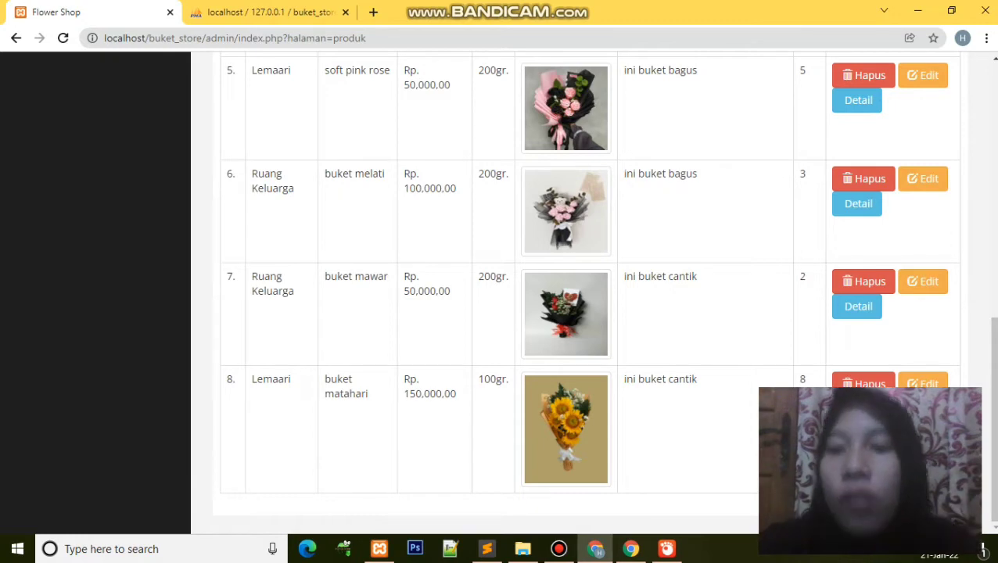
scroll(592, 292, up, 10)
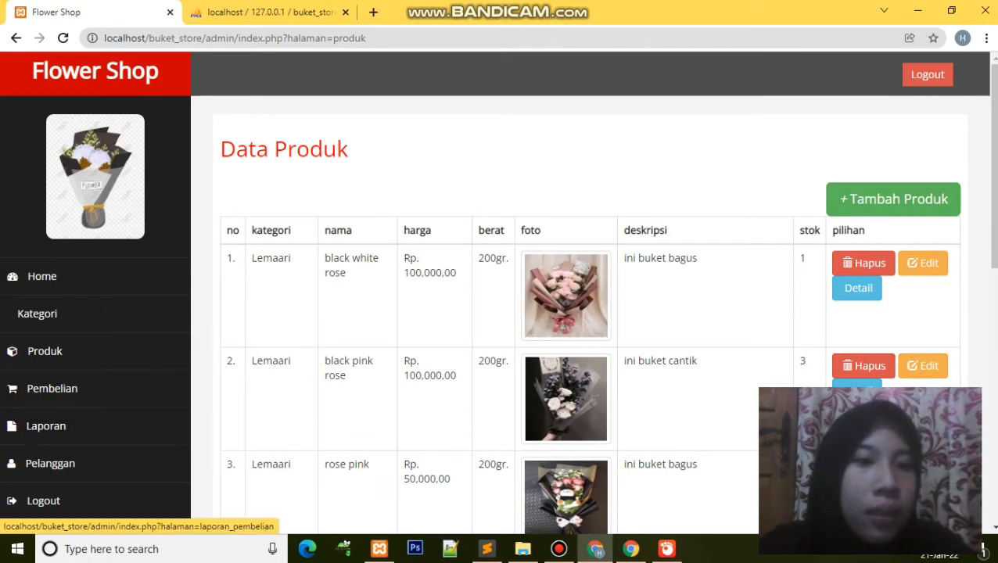
click(51, 388)
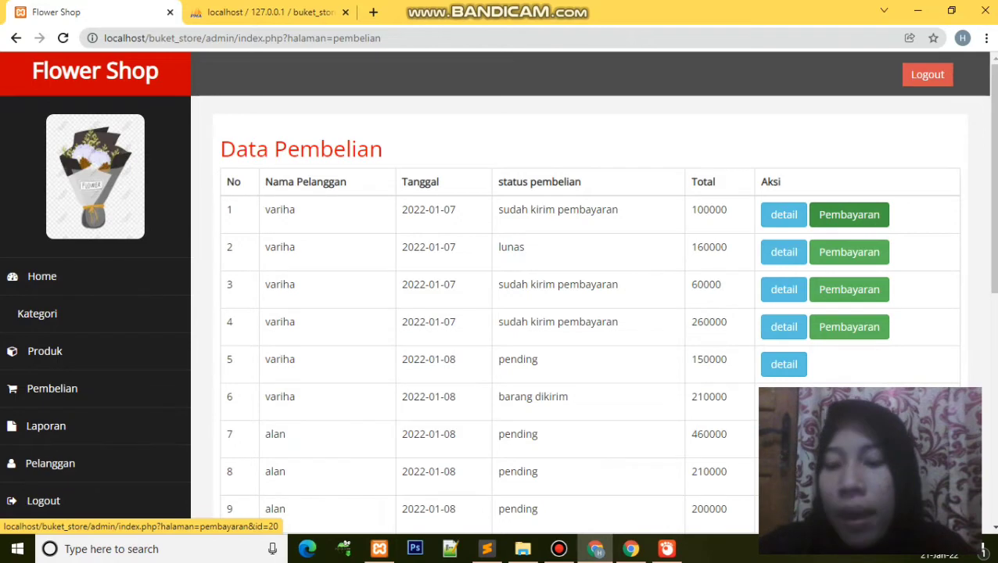
Step: Scroll through all twelve Data Pembelian orders and return to the top
scroll(849, 214, down, 3)
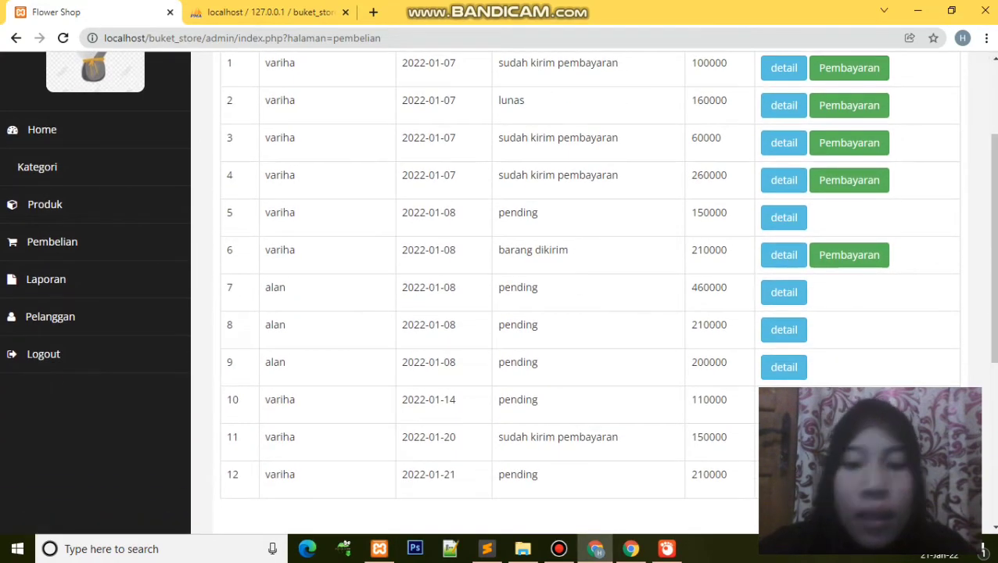
scroll(849, 211, up, 1)
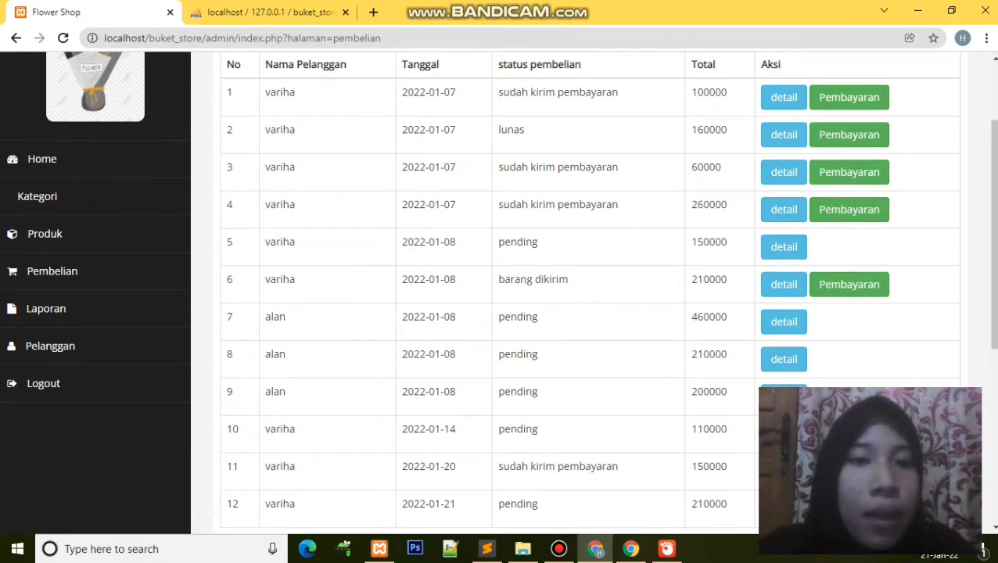
scroll(501, 289, down, 1)
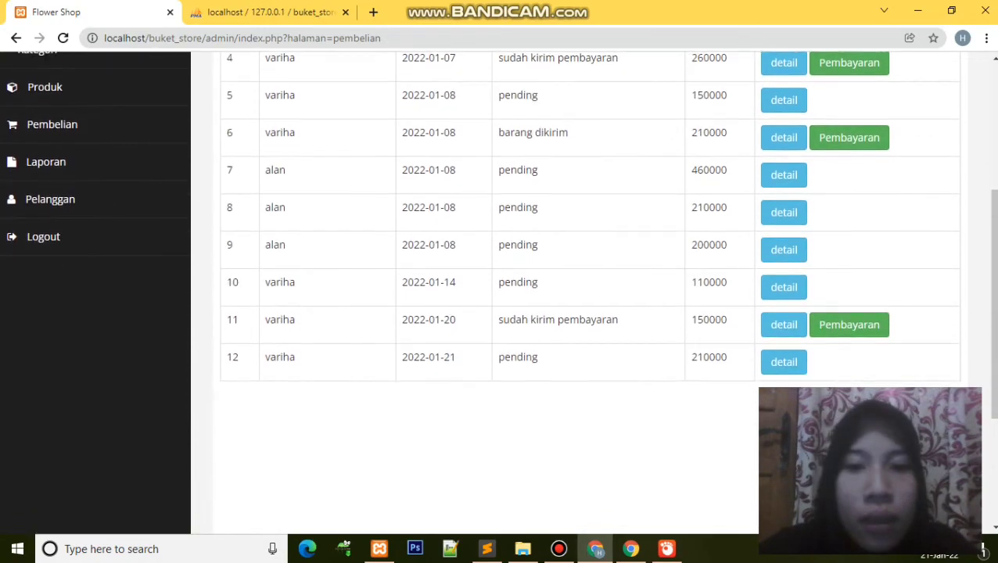
scroll(501, 289, up, 4)
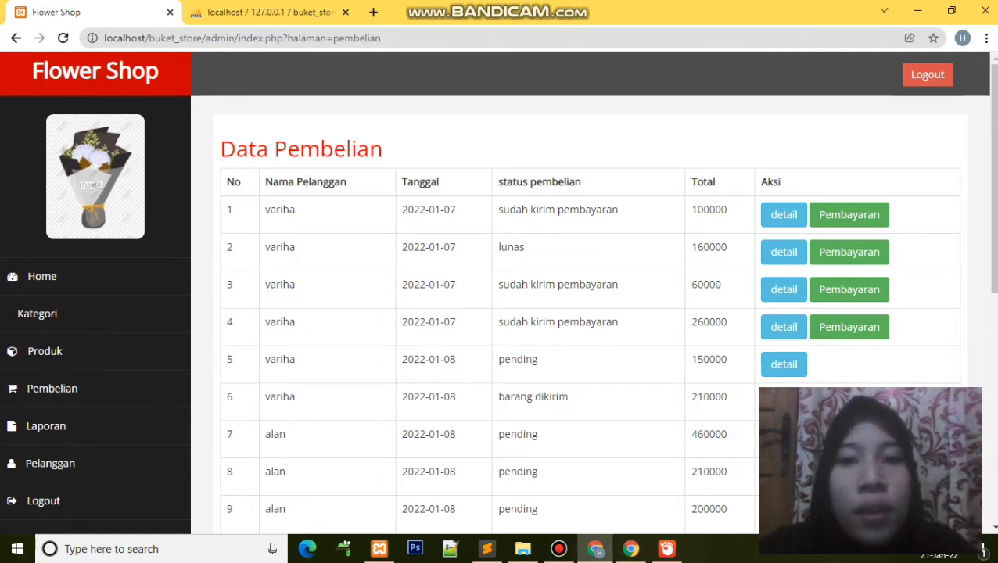
scroll(500, 290, down, 5)
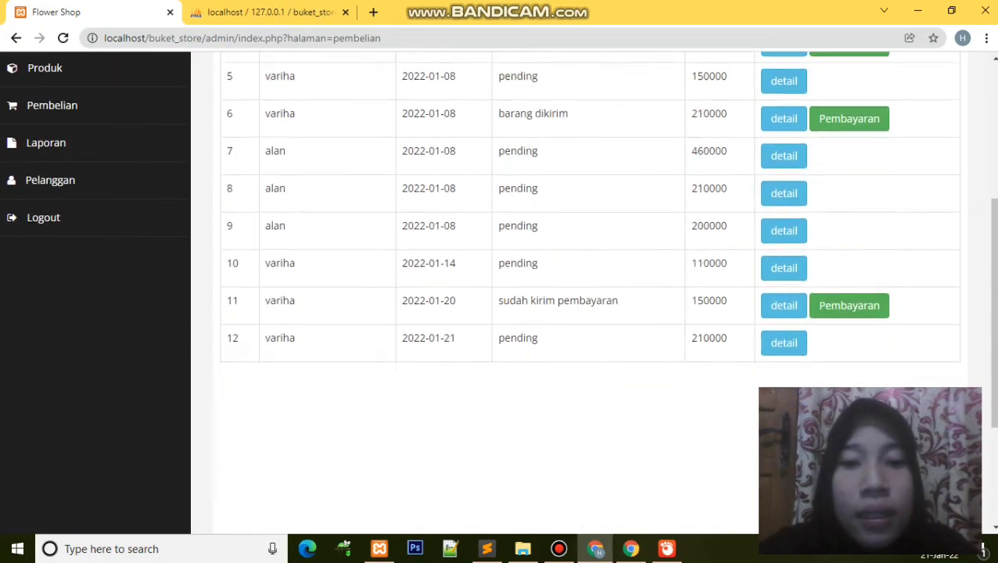
scroll(501, 290, up, 3)
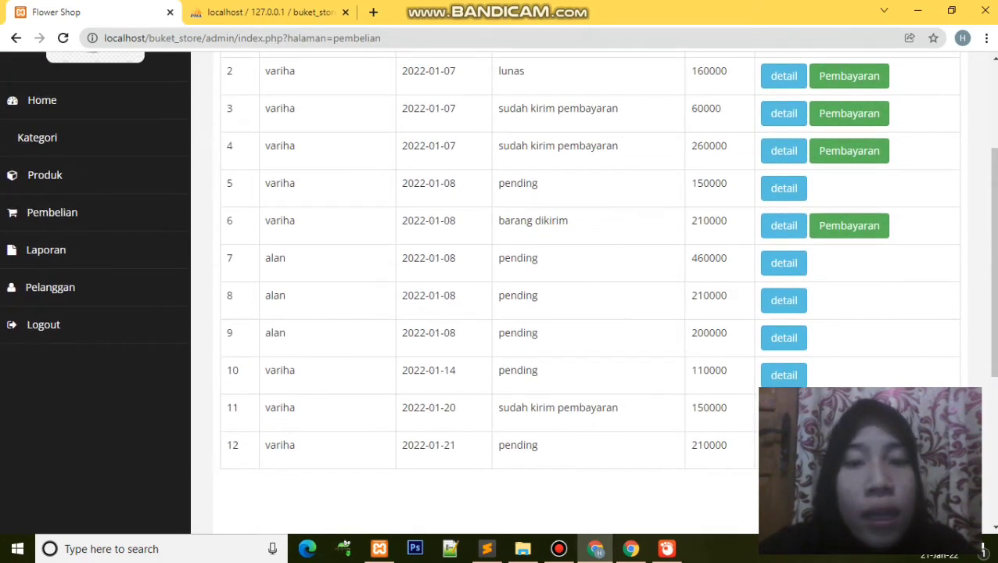
scroll(501, 290, up, 3)
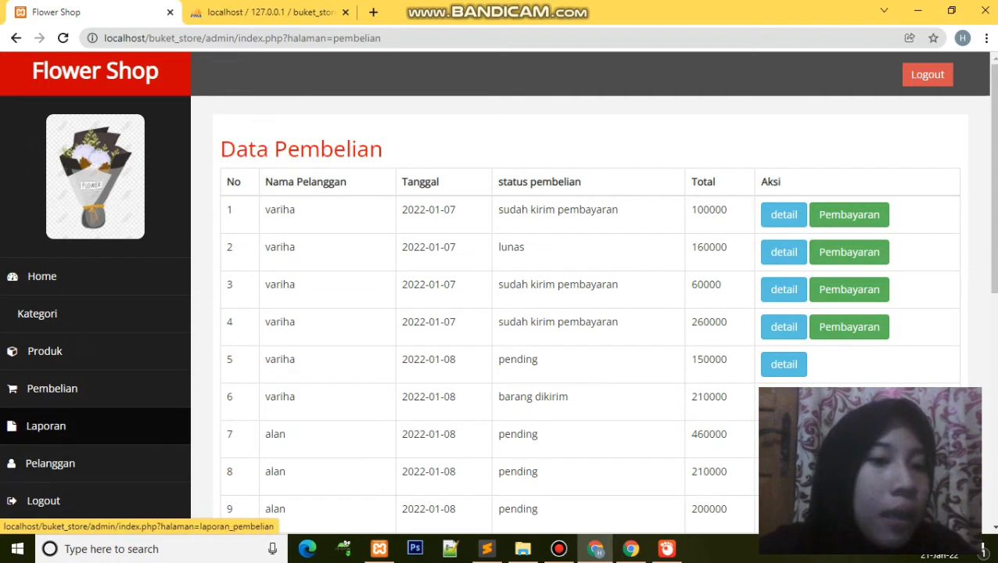
Step: On the Laporan page, set the report range from 7 to 12 January 2022
click(45, 426)
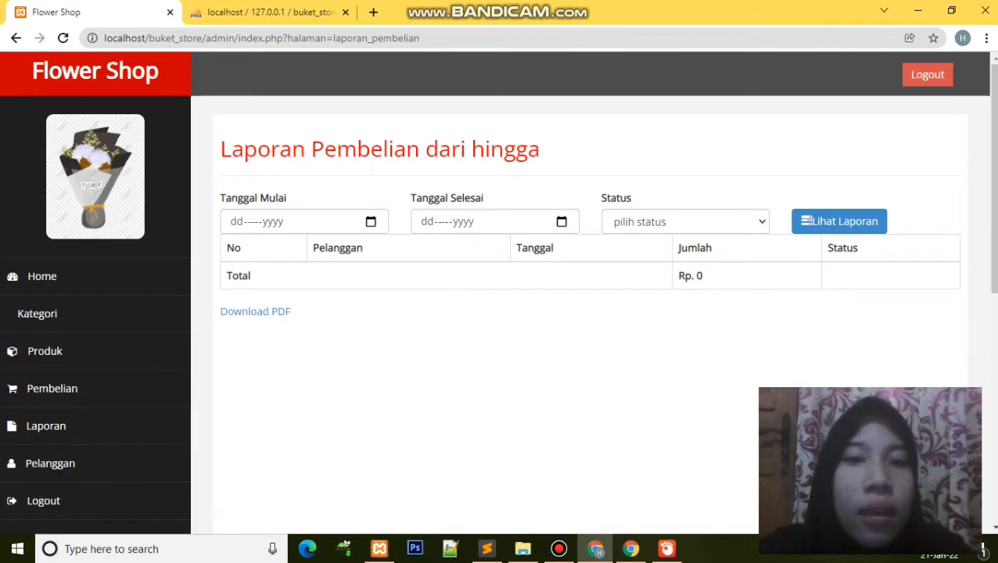
click(371, 221)
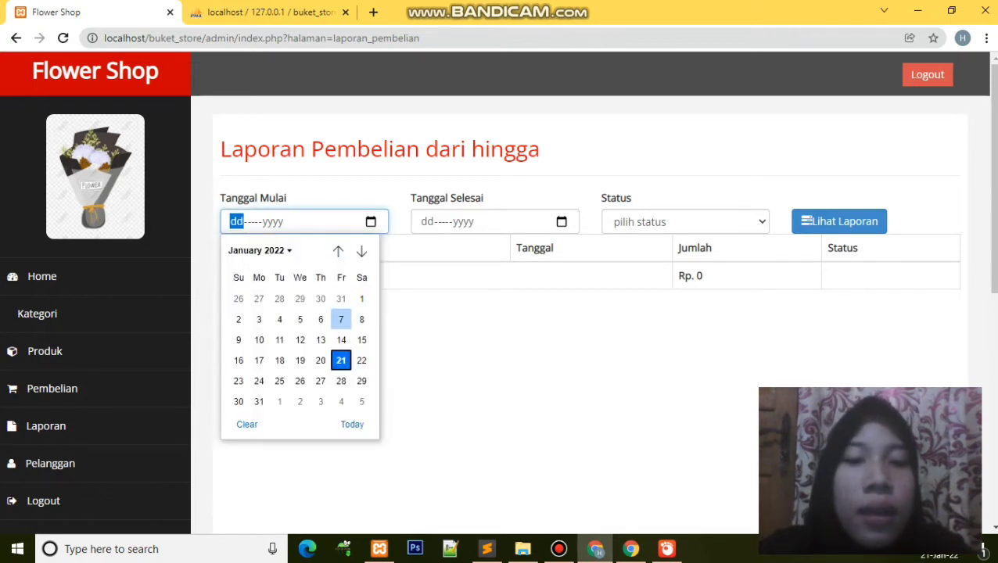
click(341, 319)
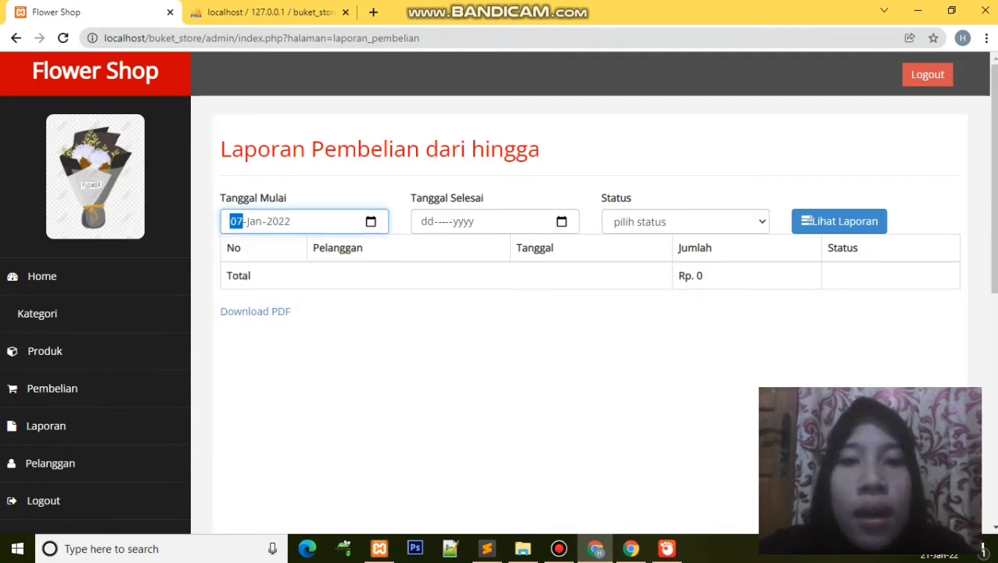
click(561, 222)
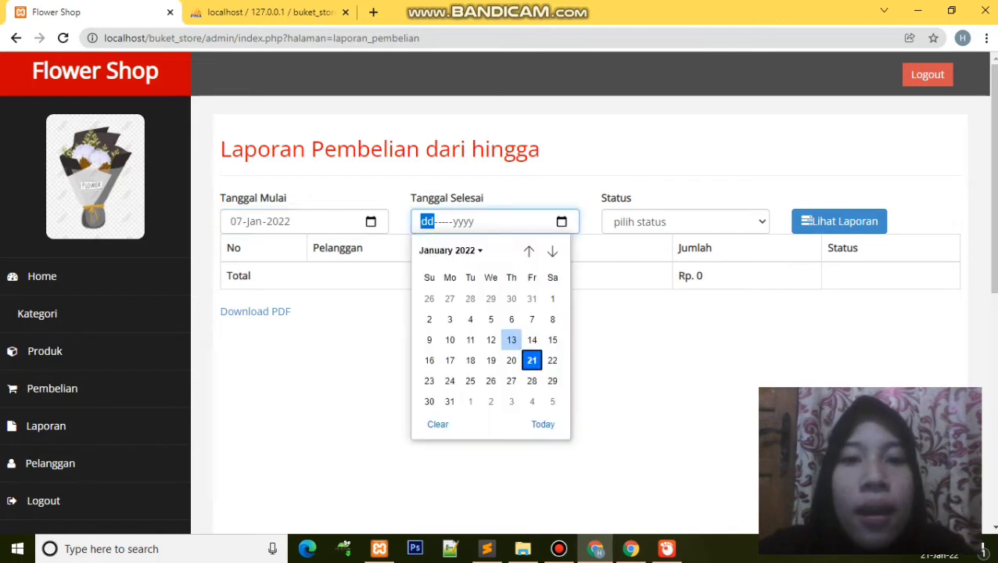
click(490, 340)
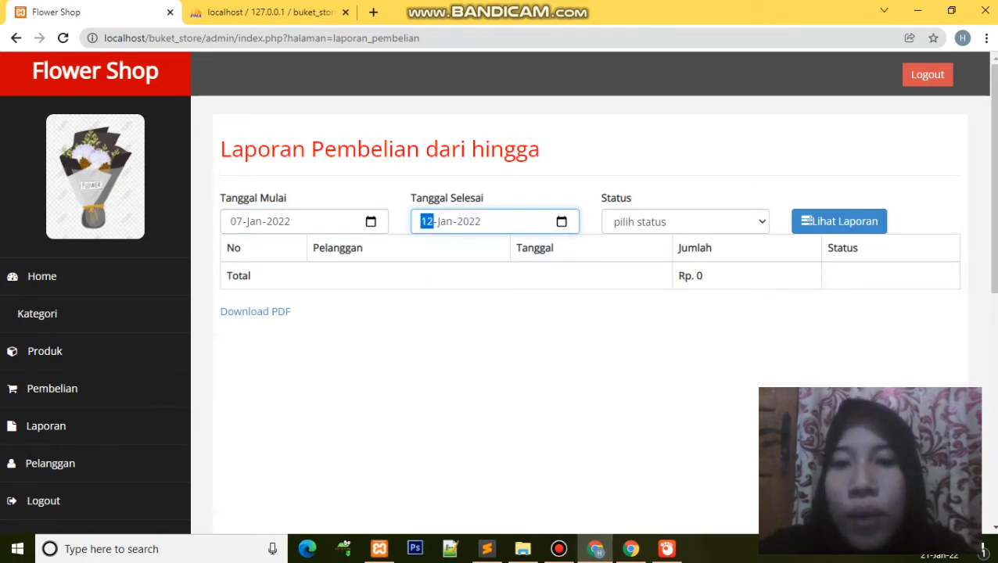
Step: Filter the report to status lunas and generate it
click(686, 222)
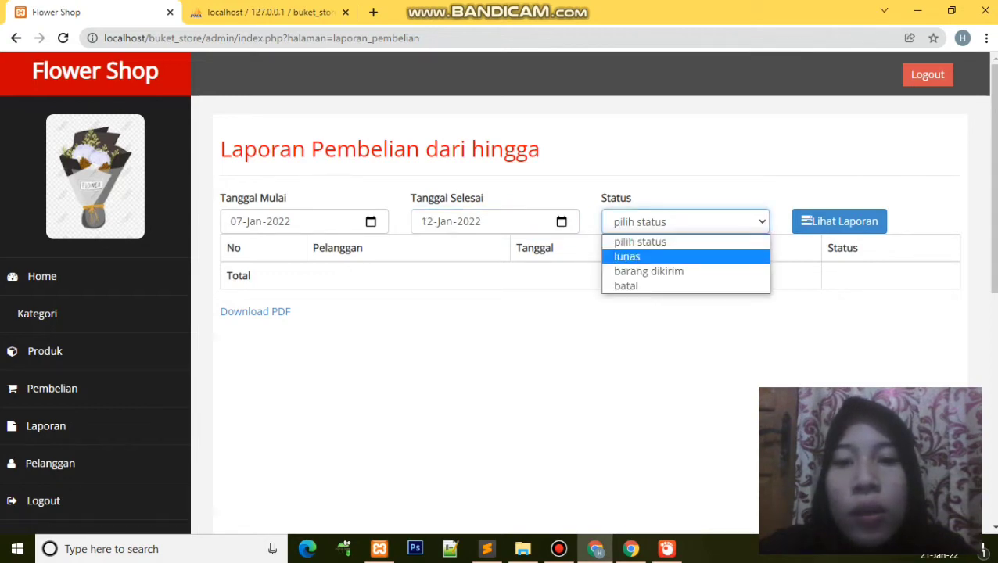
click(626, 257)
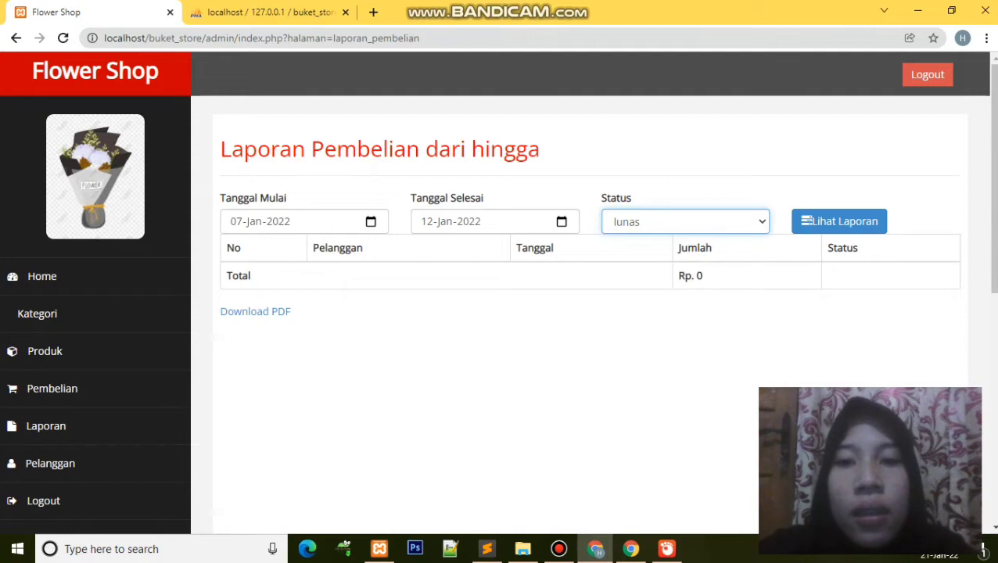
click(840, 221)
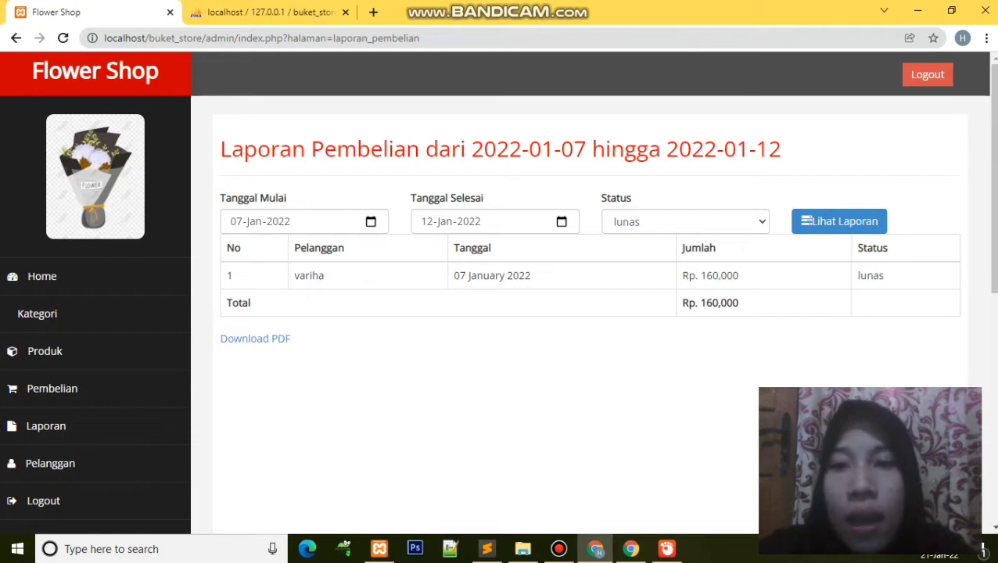
click(686, 222)
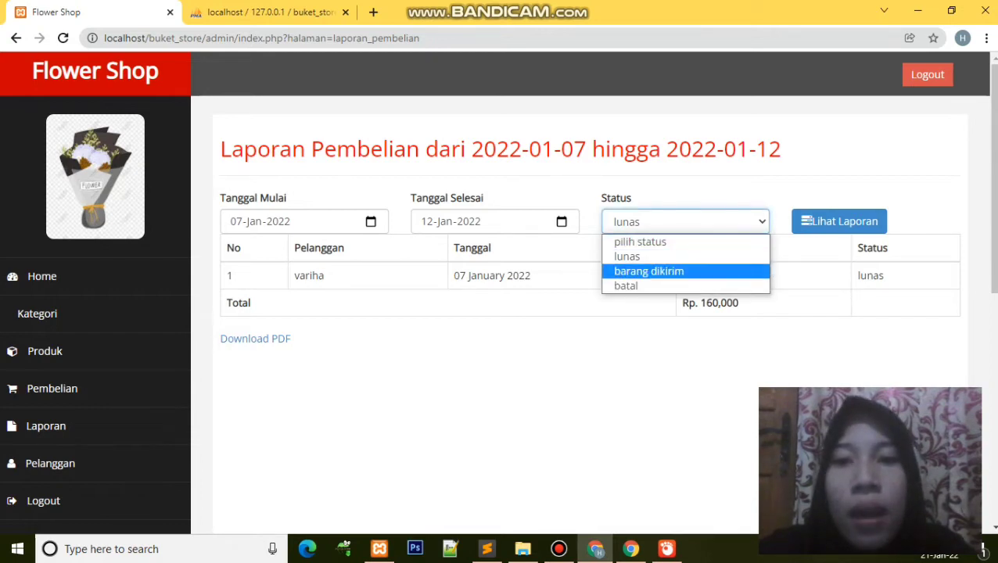
Step: Regenerate the report for status barang dikirim, then for status batal
key(Return)
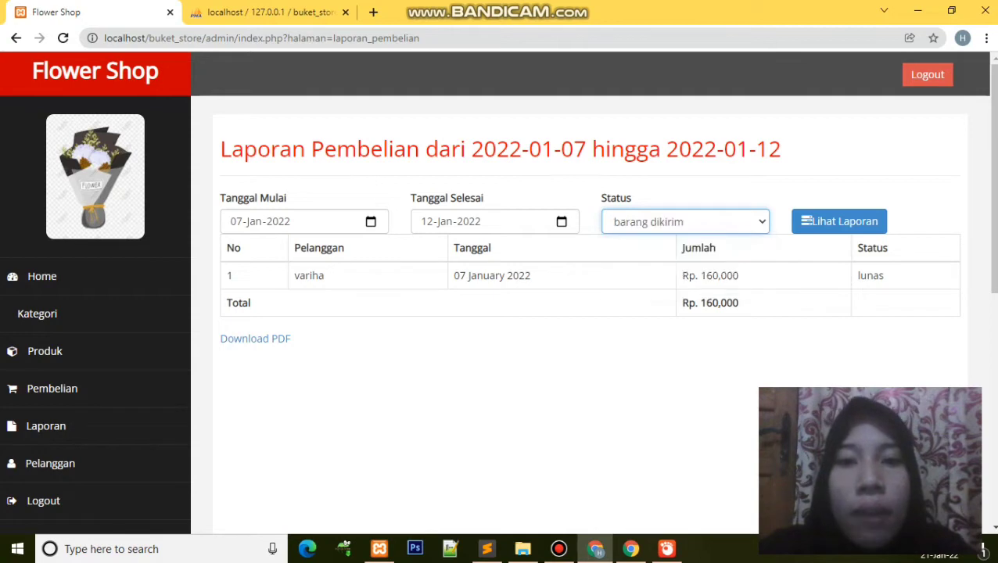
click(840, 222)
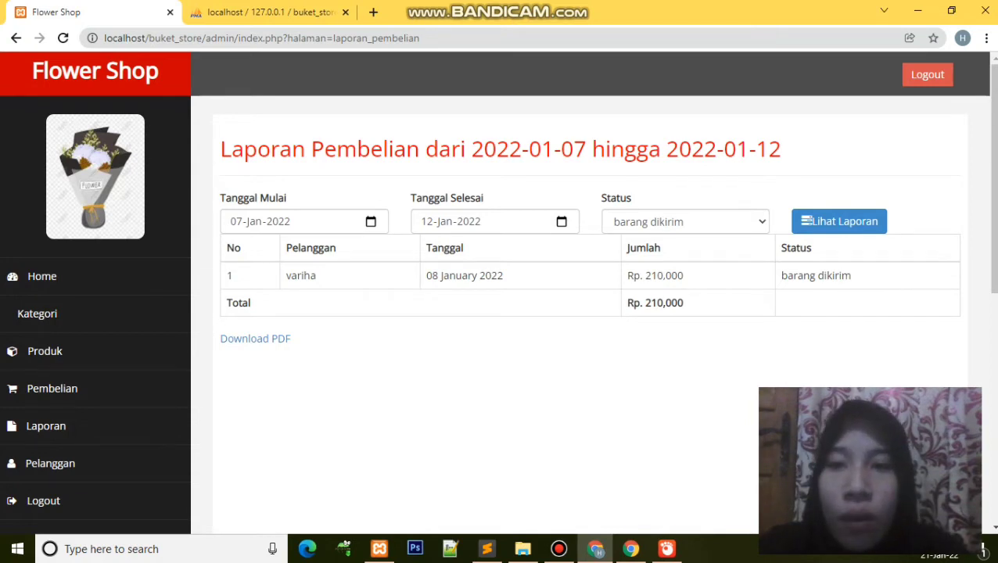
click(685, 221)
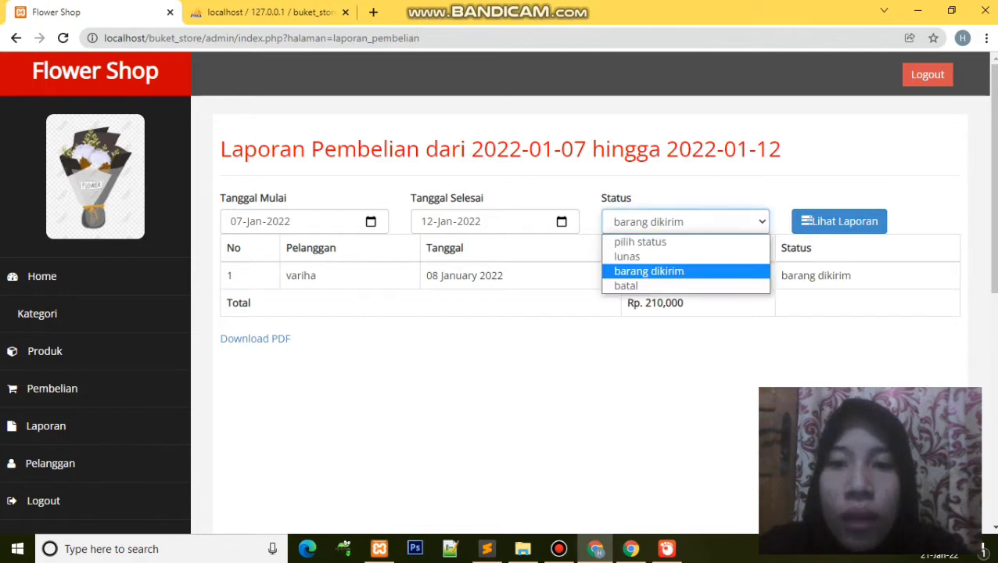
key(Return)
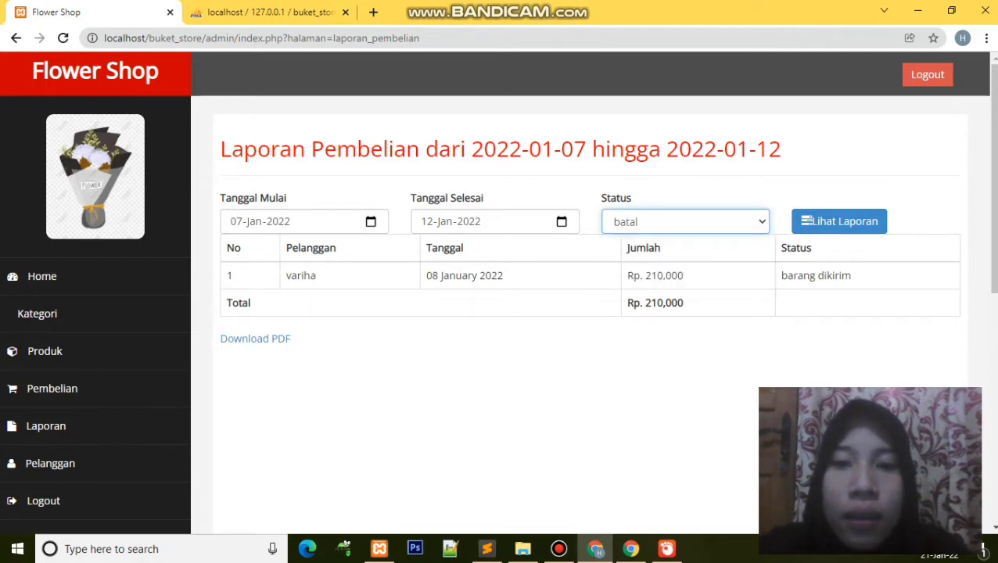
click(840, 222)
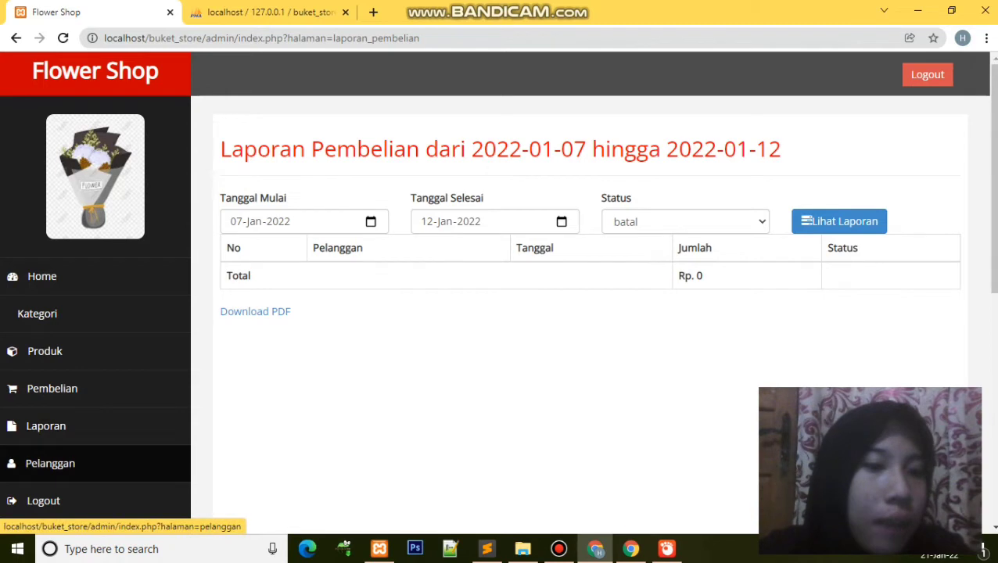
Step: View the Pelanggan customer list, then log out of the admin area and confirm the alert
click(50, 463)
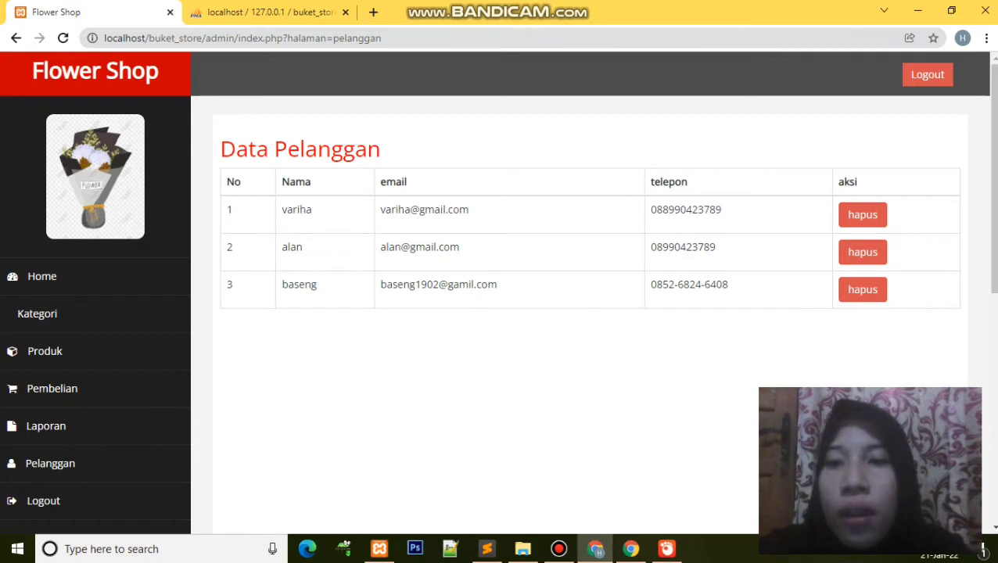
click(43, 501)
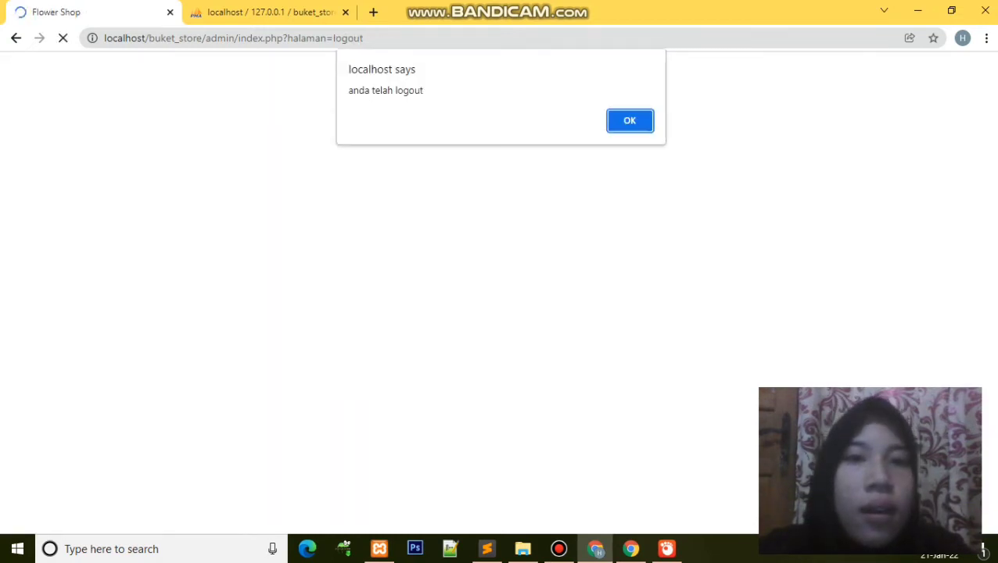
key(Return)
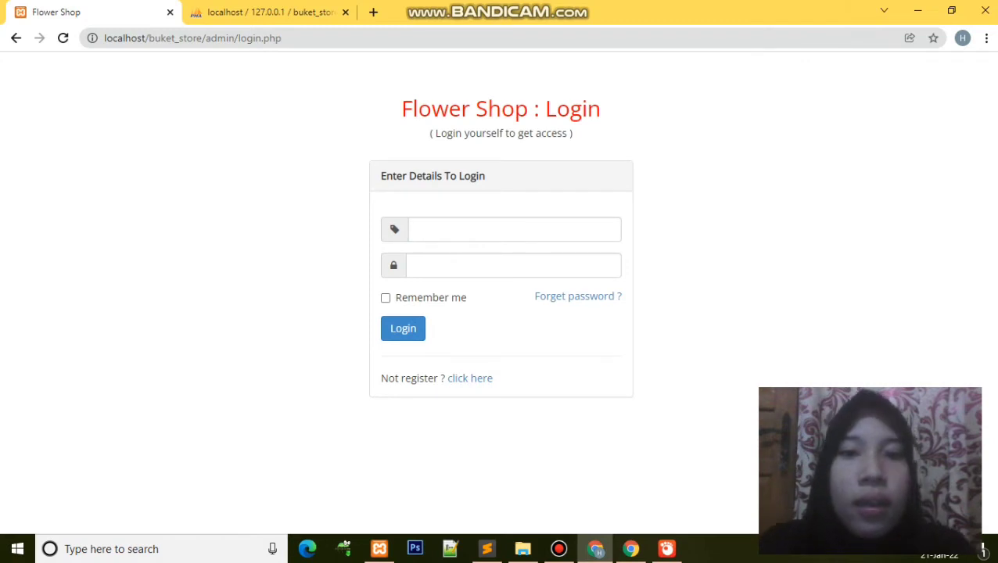
Step: Log back into the admin area with the saved username and the account password, then switch to phpMyAdmin
click(514, 230)
key(Return)
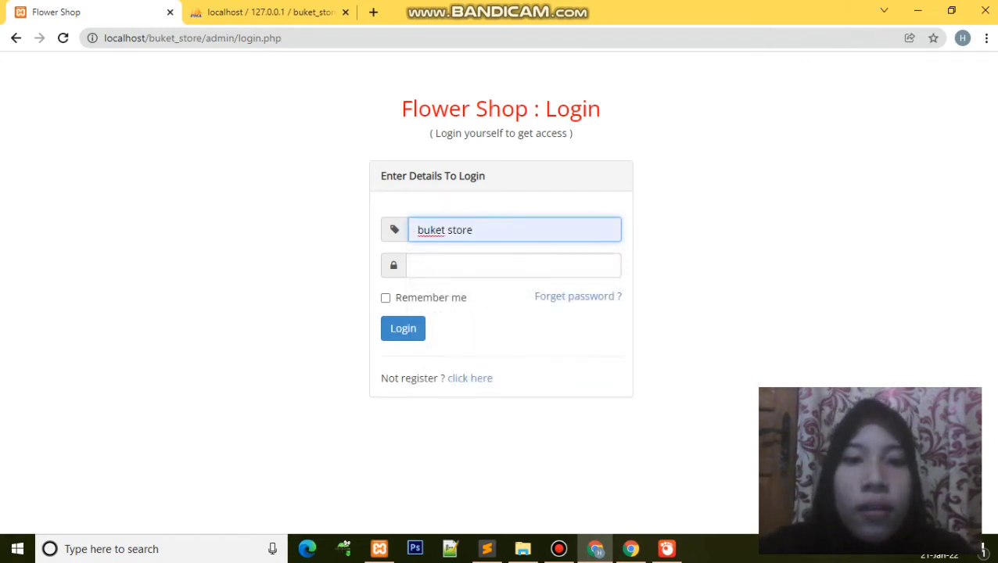
click(514, 266)
text(admin)
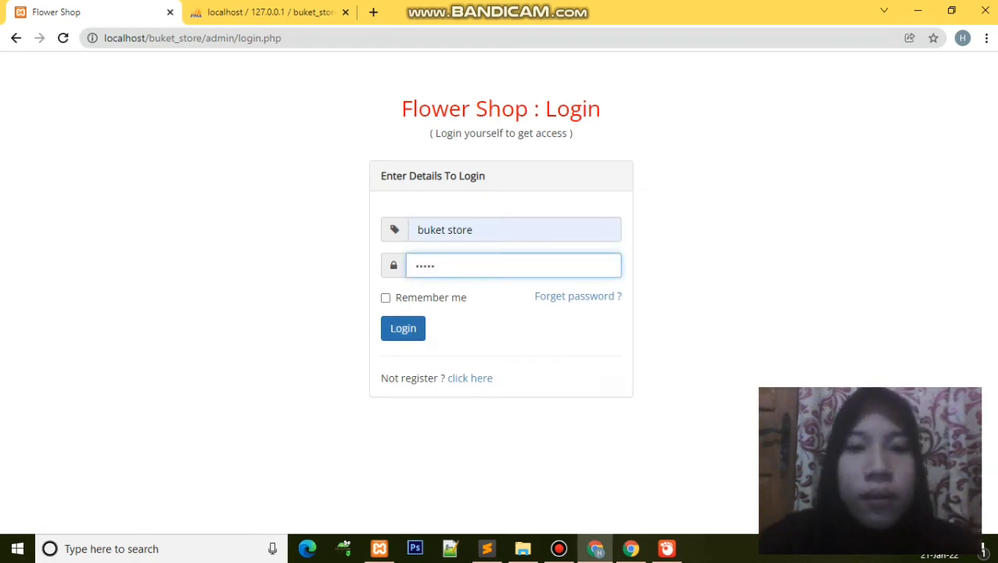
click(403, 329)
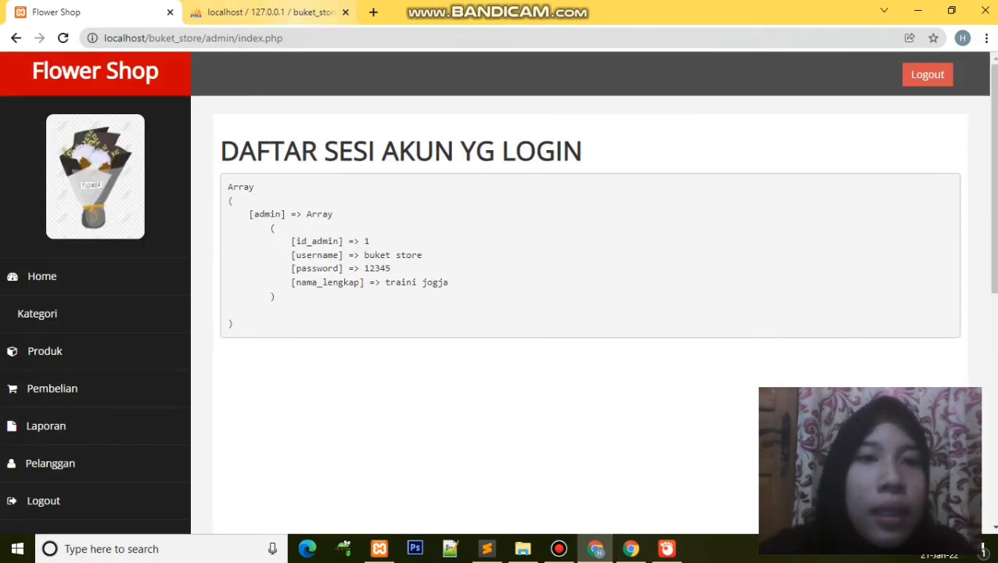
click(266, 12)
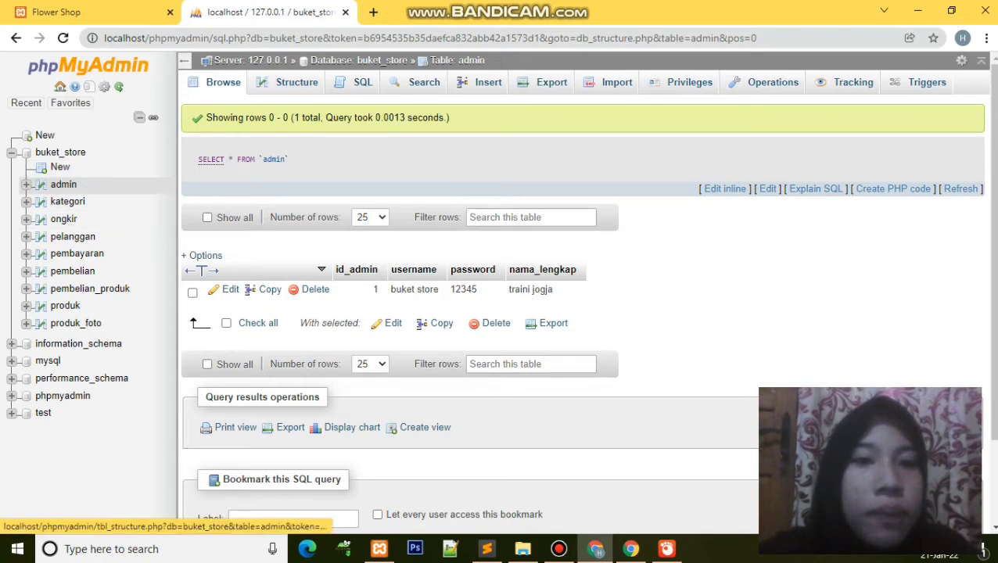
Step: Inspect the admin table's rows and structure, then browse the kategori, ongkir and pelanggan tables
click(63, 184)
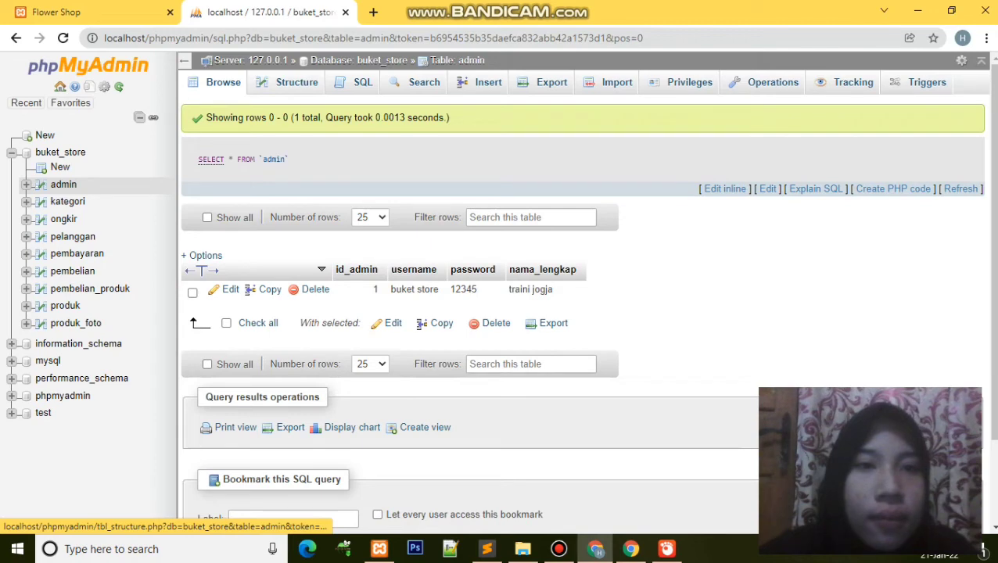
click(297, 82)
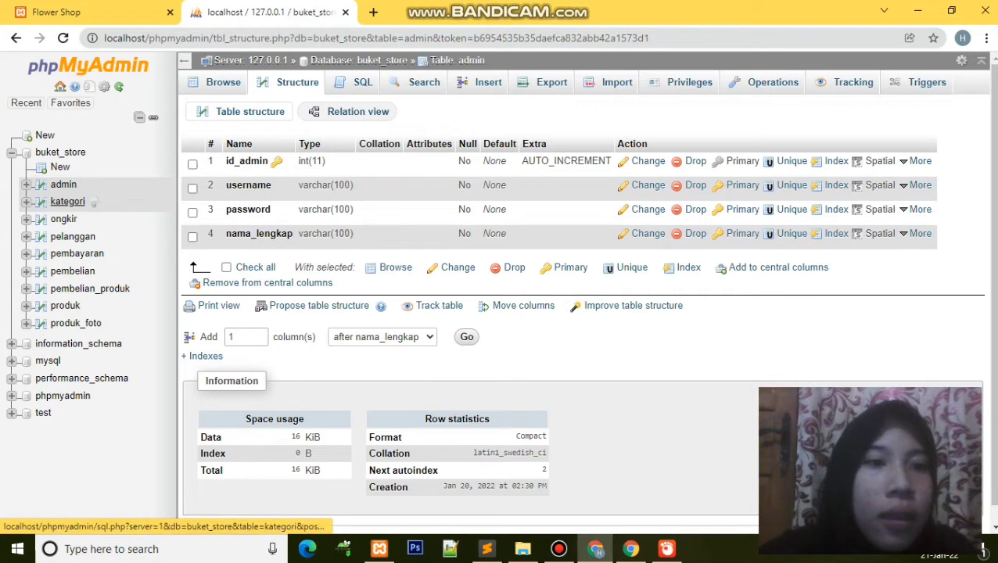
click(67, 202)
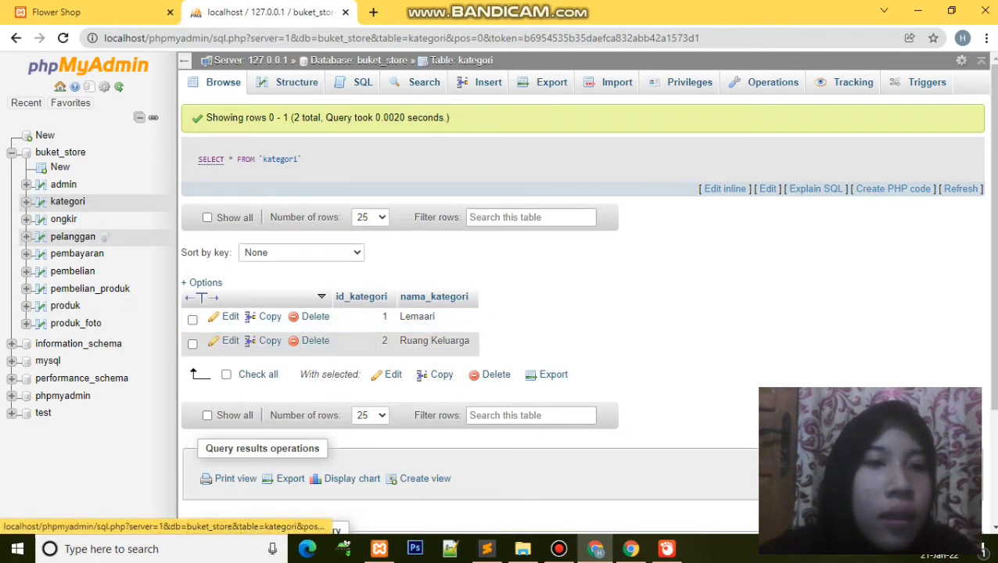
click(65, 220)
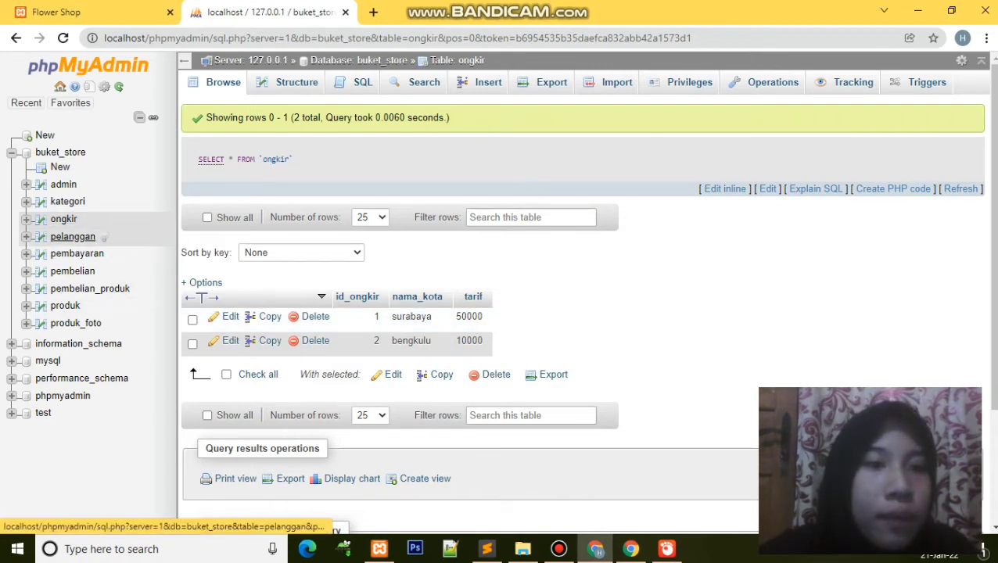
click(72, 236)
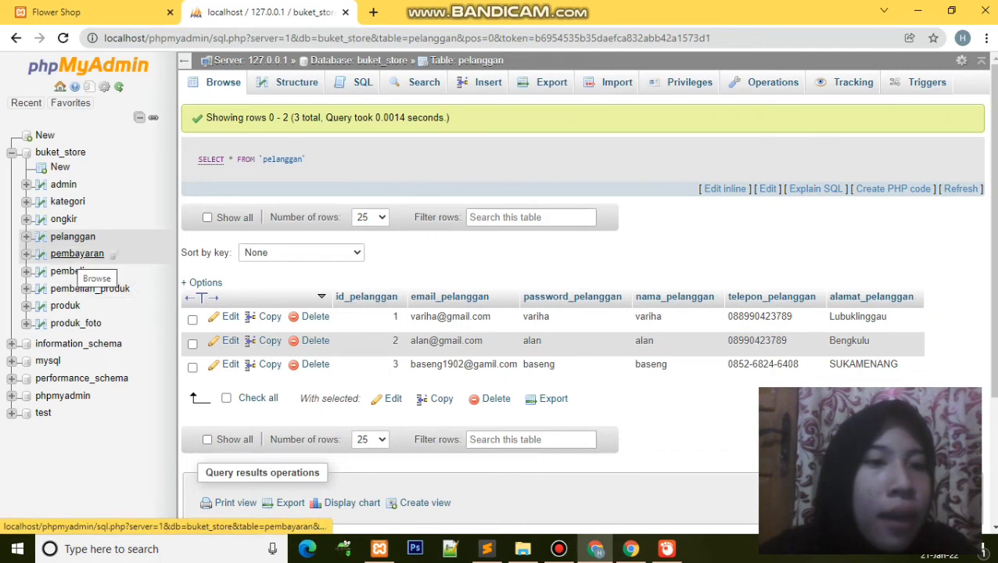
Step: Browse the pembayaran table, then the pembelian table's rows and column structure
click(111, 255)
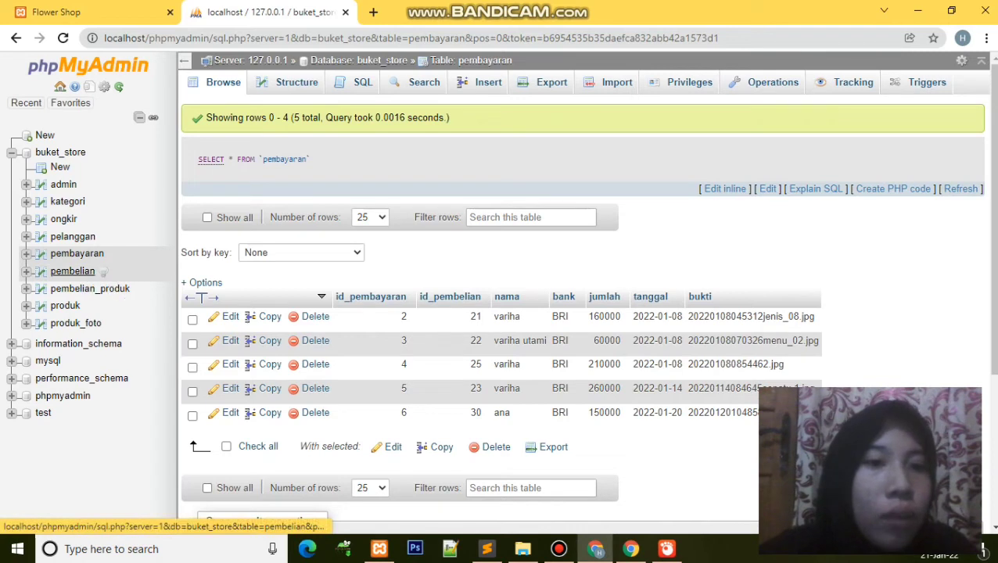
click(73, 272)
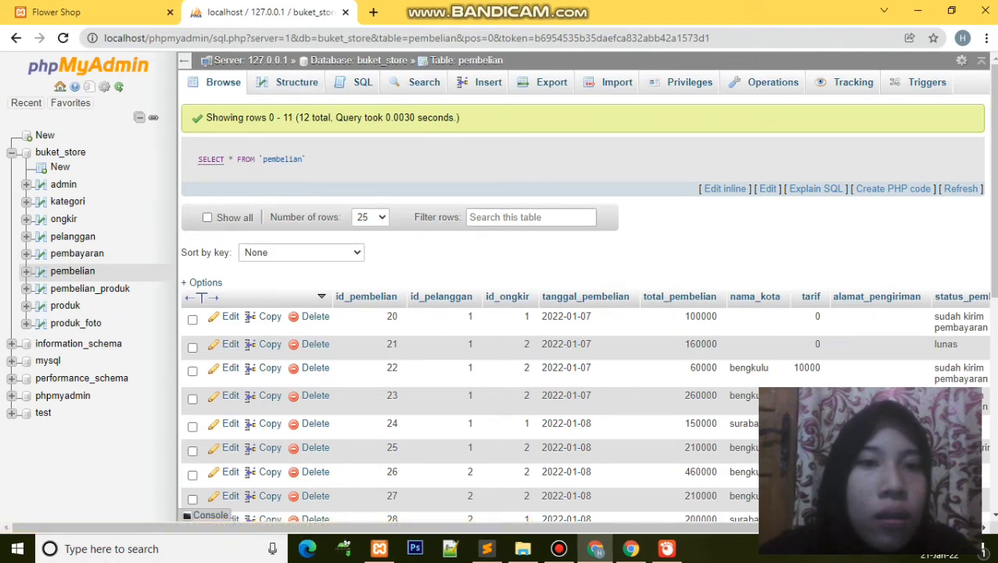
click(297, 82)
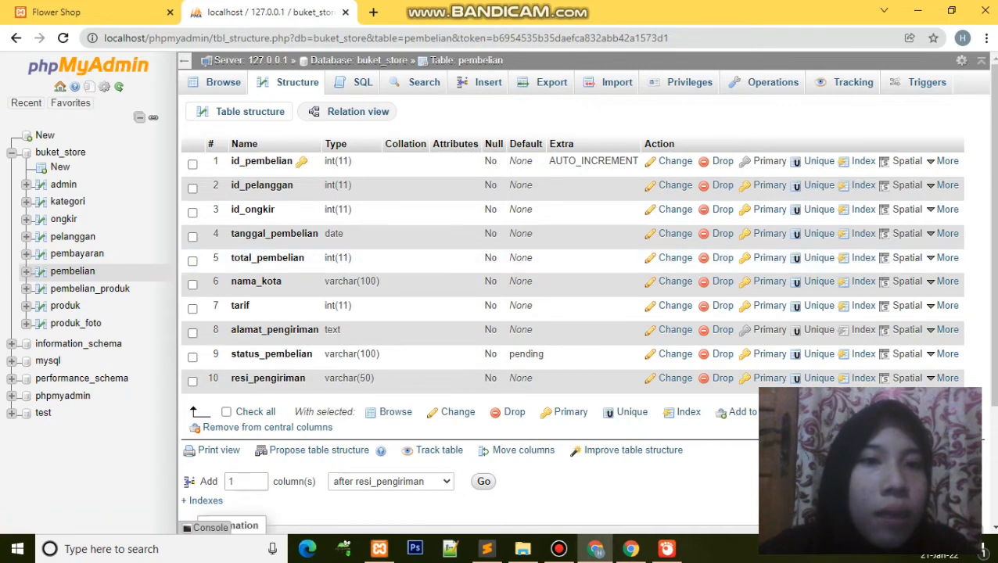
click(223, 82)
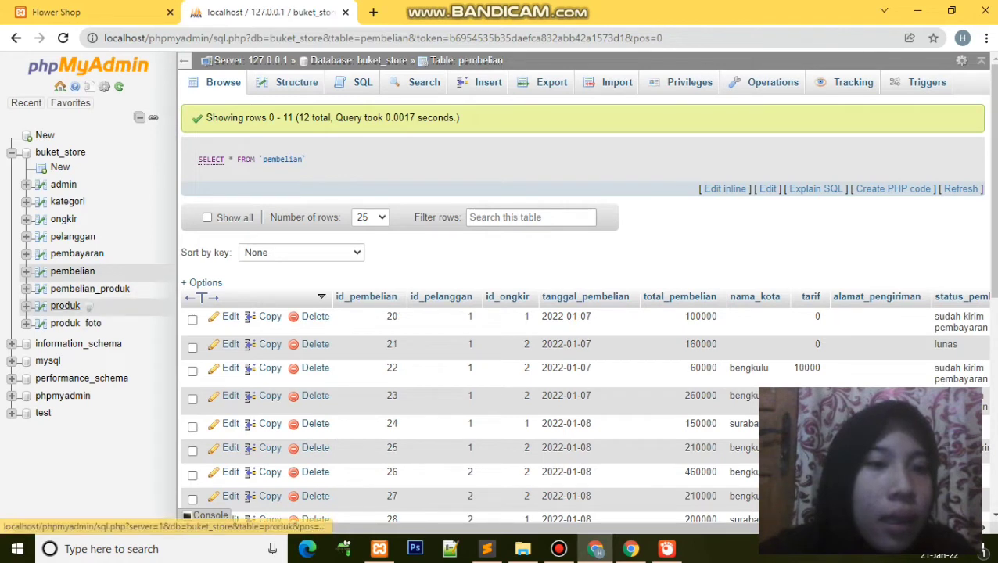
Step: Inspect the pembelian_produk and produk tables' rows and structure, then return to the Flower Shop tab
click(90, 289)
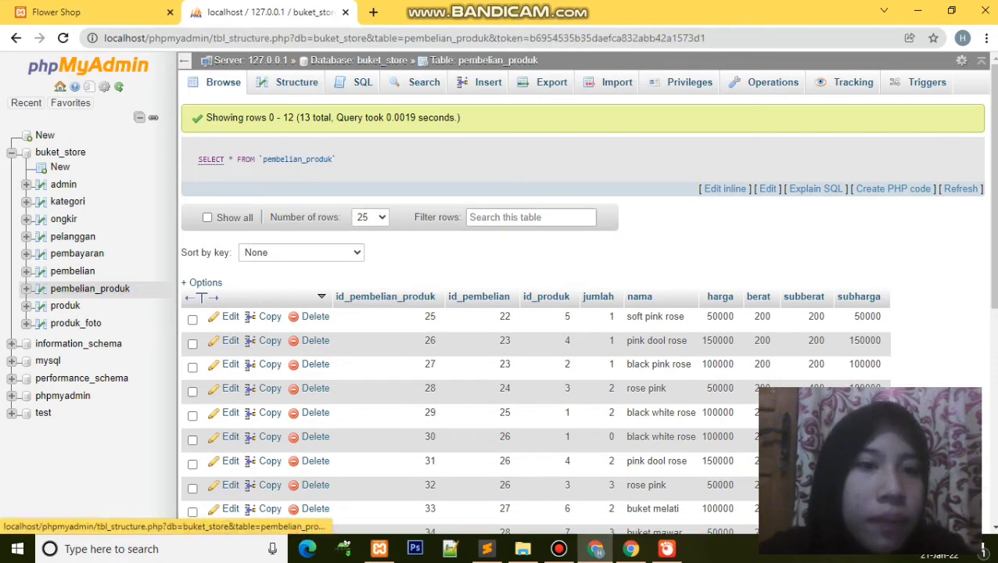
click(41, 288)
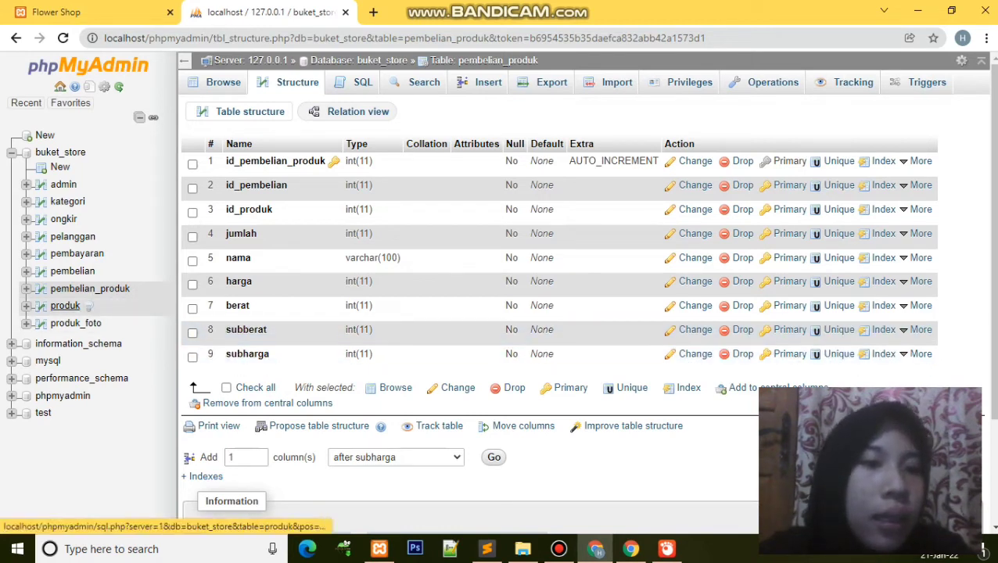
click(65, 306)
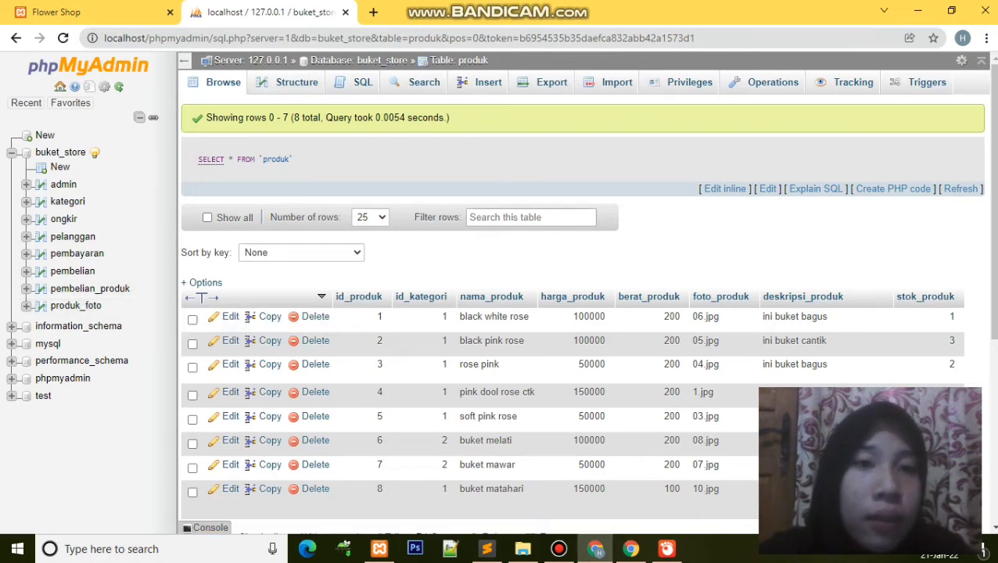
click(297, 83)
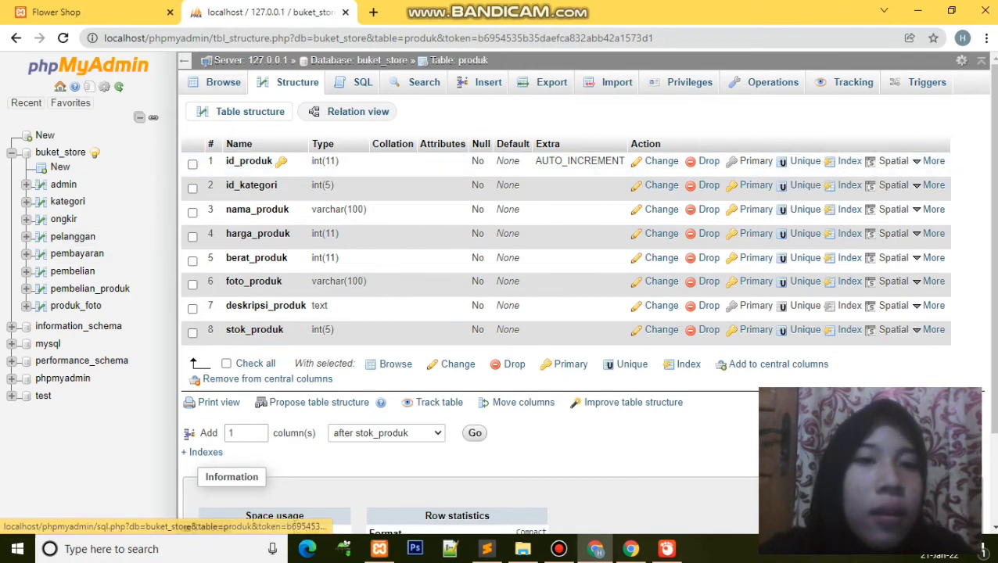
click(223, 82)
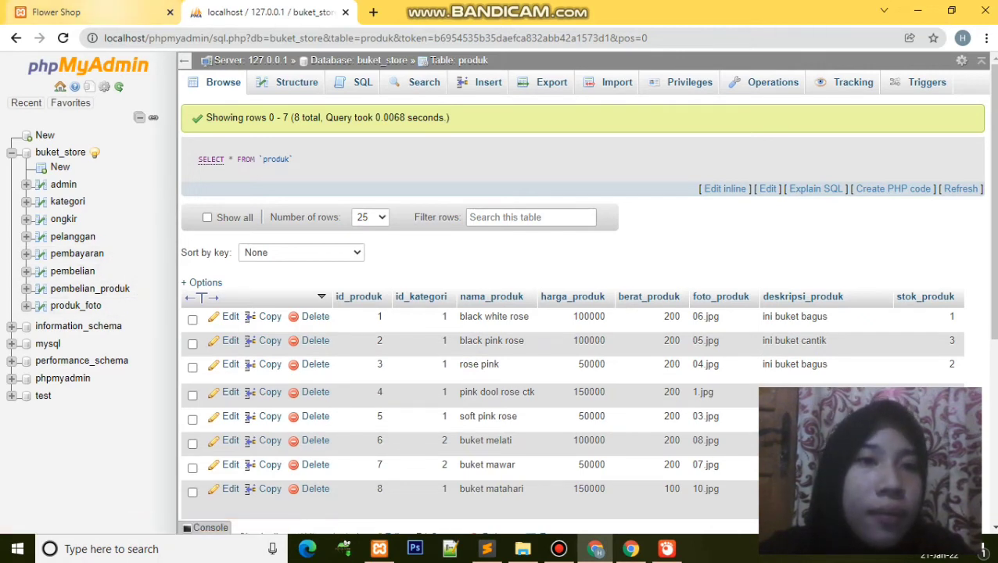
click(102, 12)
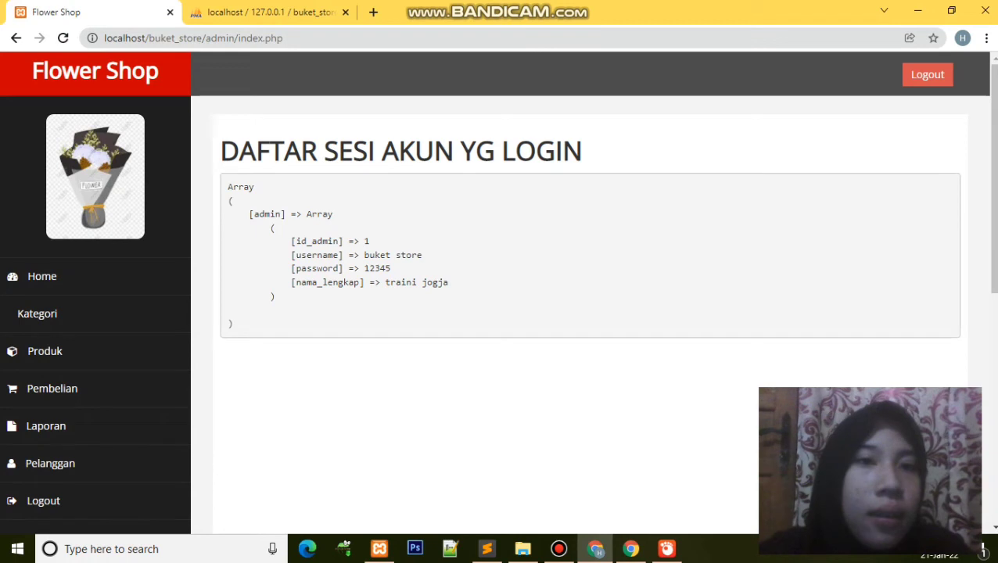
Step: Trim the address back to localhost/buket_store/ to load the public storefront
click(283, 37)
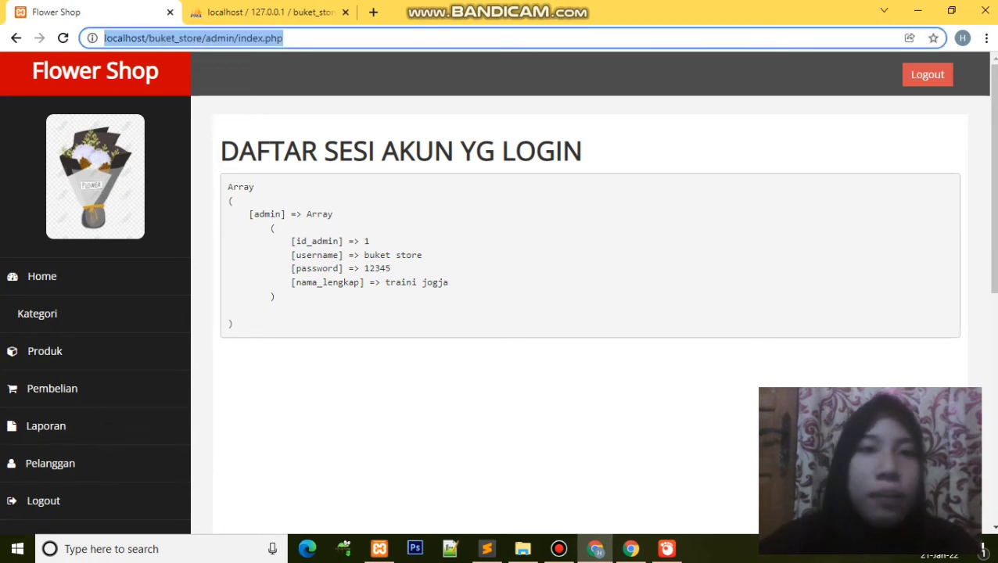
click(284, 37)
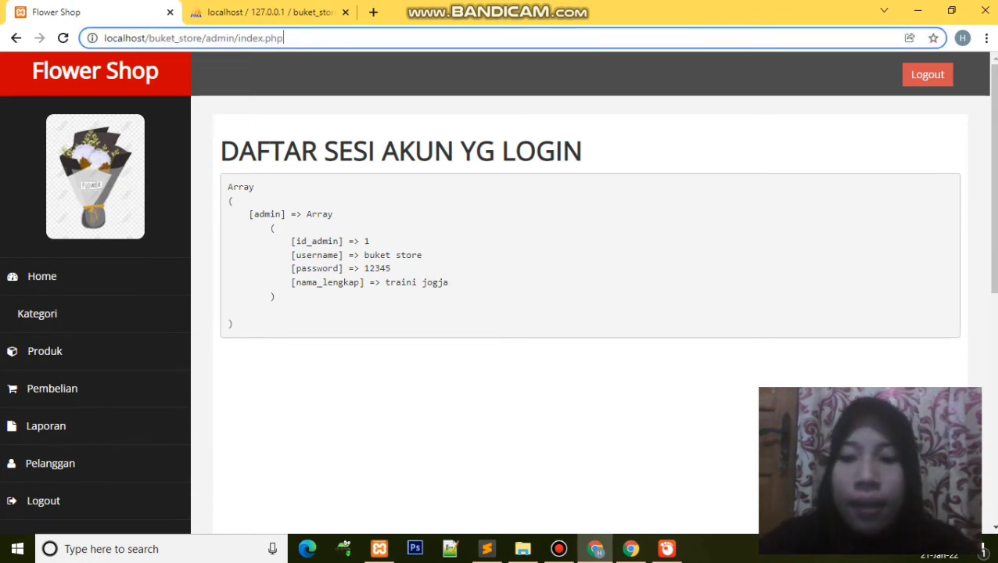
key(BackSpace)
key(BackSpace)
key(BackSpace)
key(BackSpace)
key(BackSpace)
key(BackSpace)
key(BackSpace)
key(BackSpace)
key(BackSpace)
key(BackSpace)
key(BackSpace)
key(BackSpace)
key(BackSpace)
key(BackSpace)
key(BackSpace)
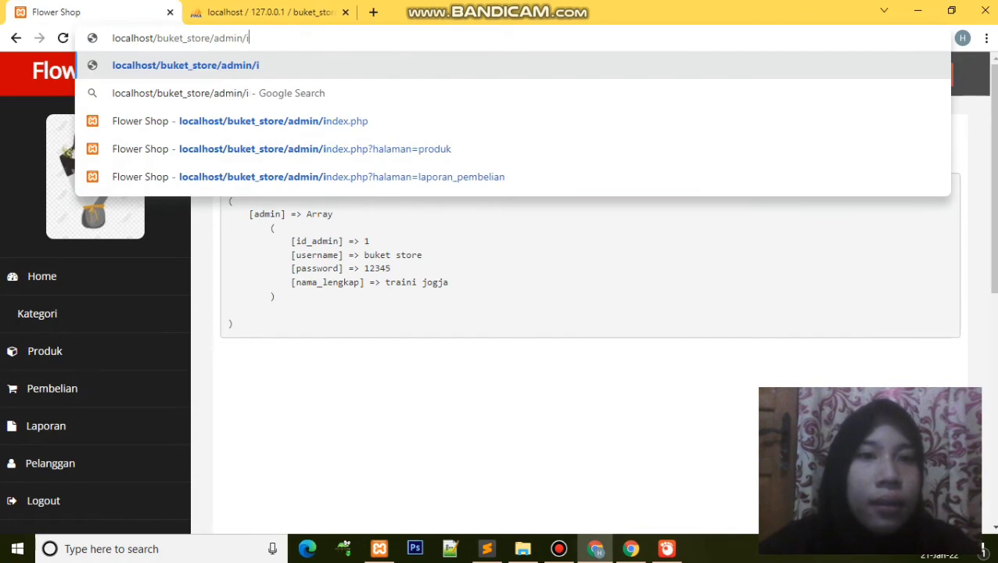
key(BackSpace)
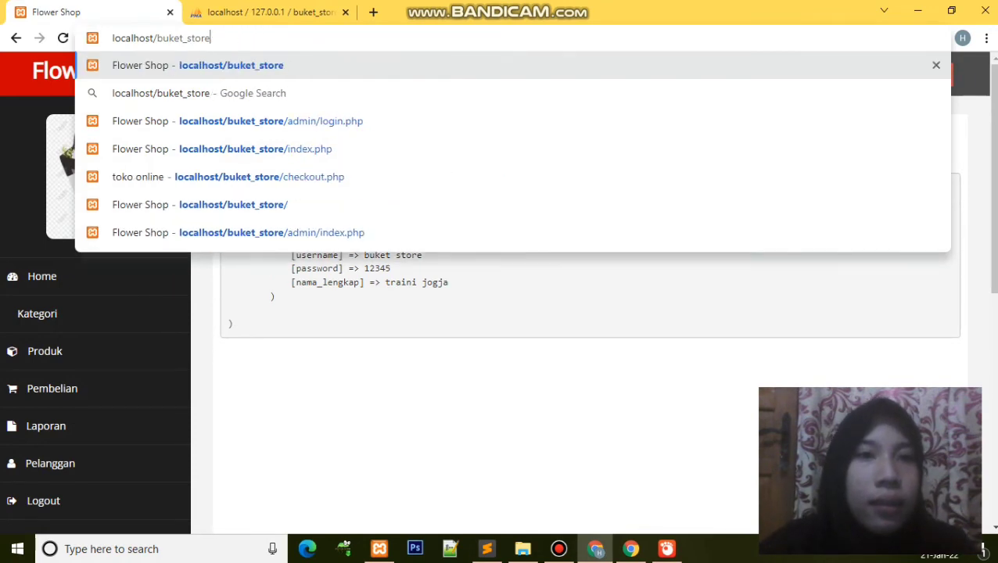
text(/)
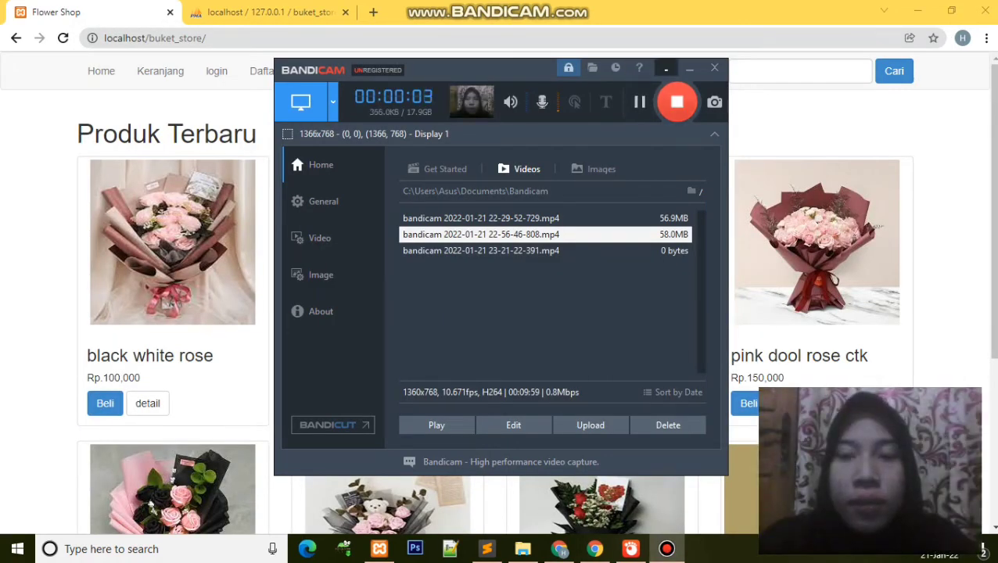
click(666, 69)
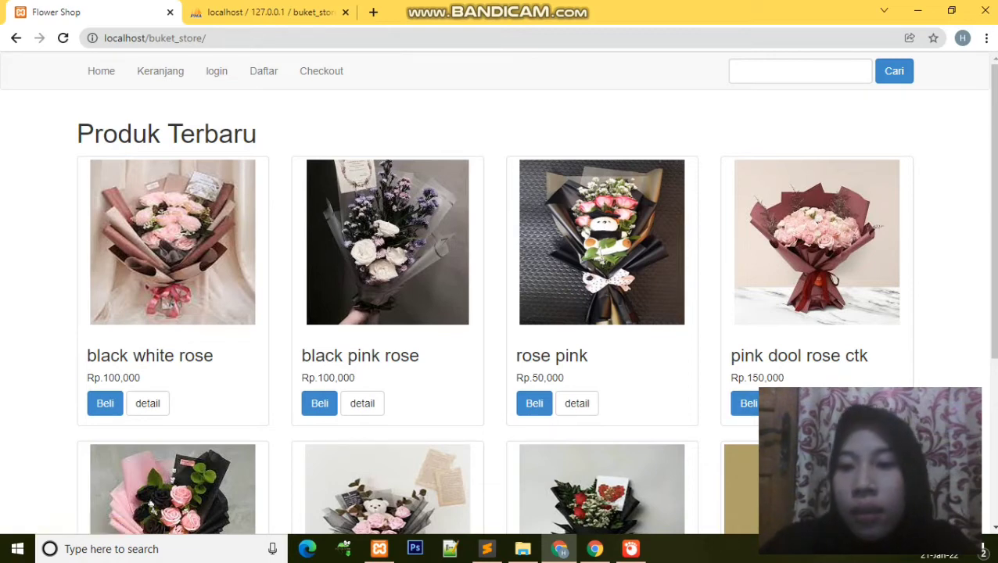
scroll(498, 293, down, 1)
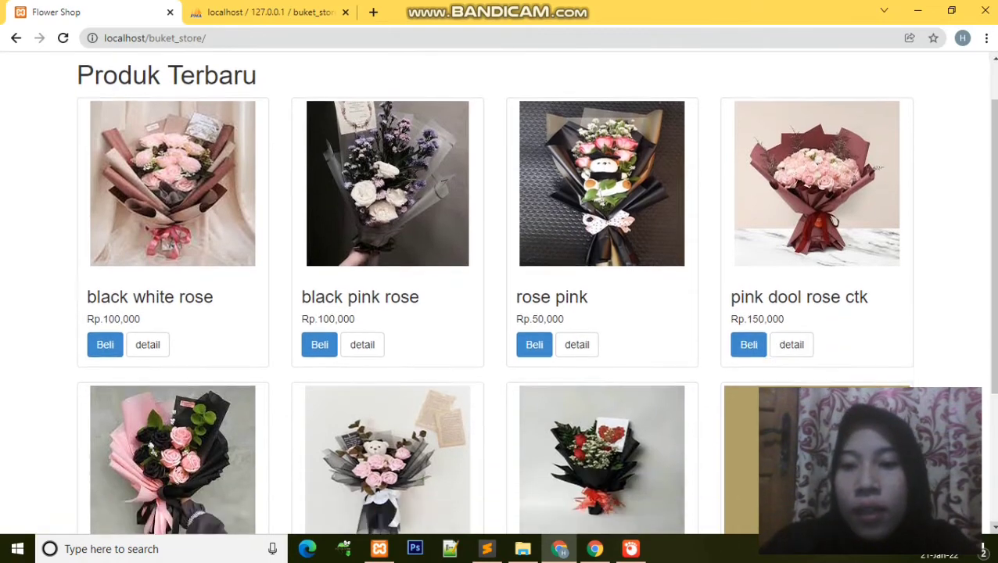
scroll(498, 293, up, 1)
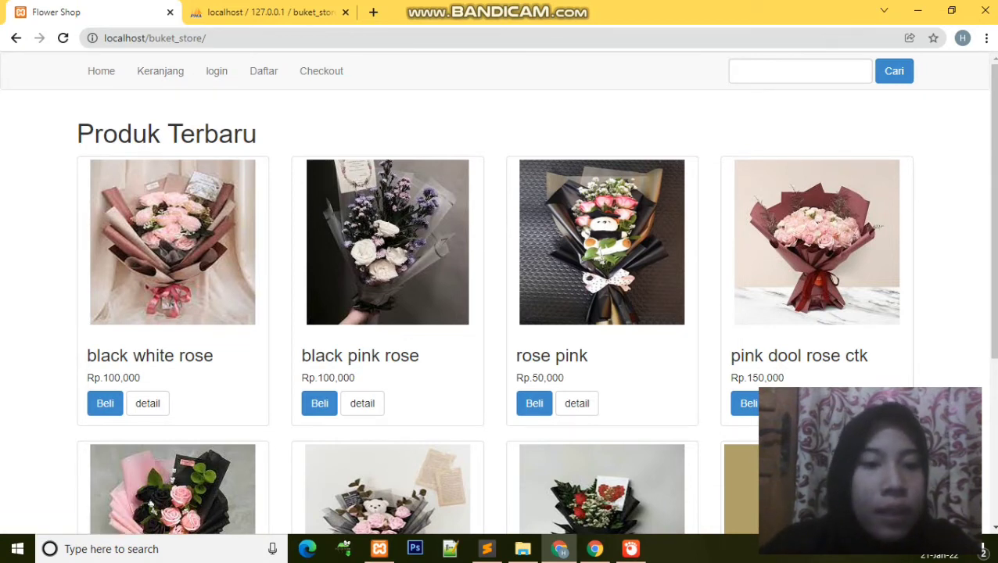
Step: Add one black white rose bouquet at Rp. 100,000 to the cart and keep shopping
click(147, 403)
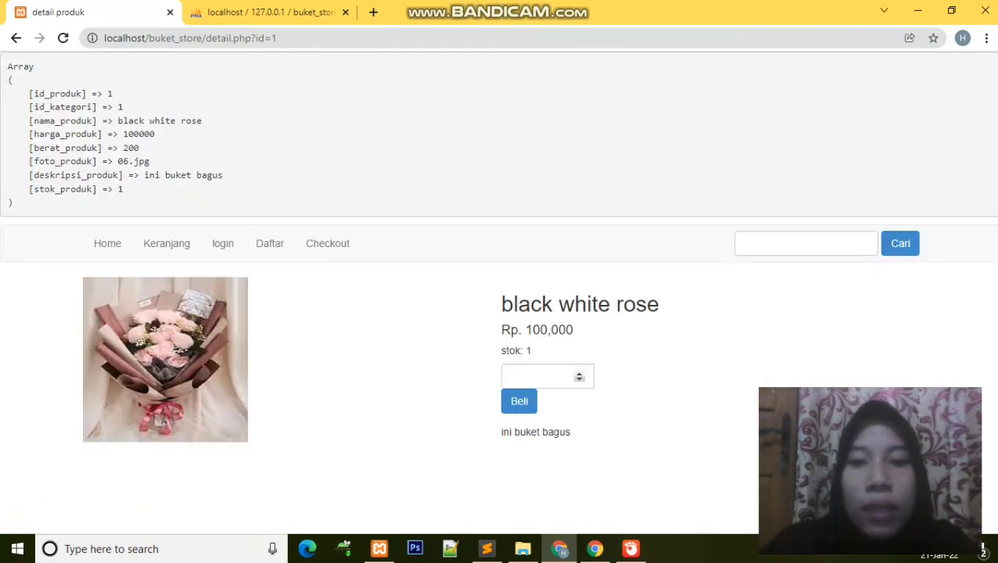
click(580, 374)
key(ctrl+a)
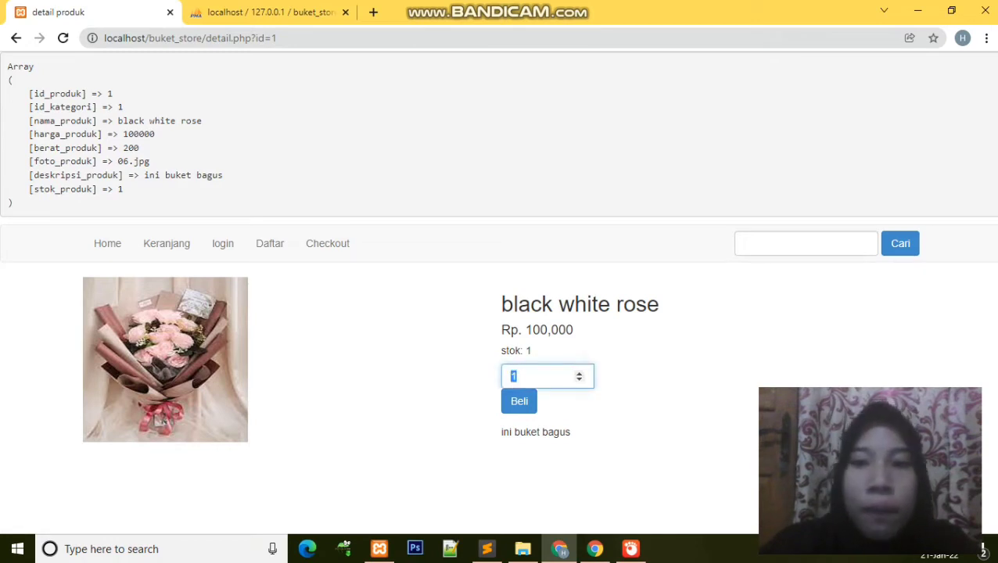
key(Return)
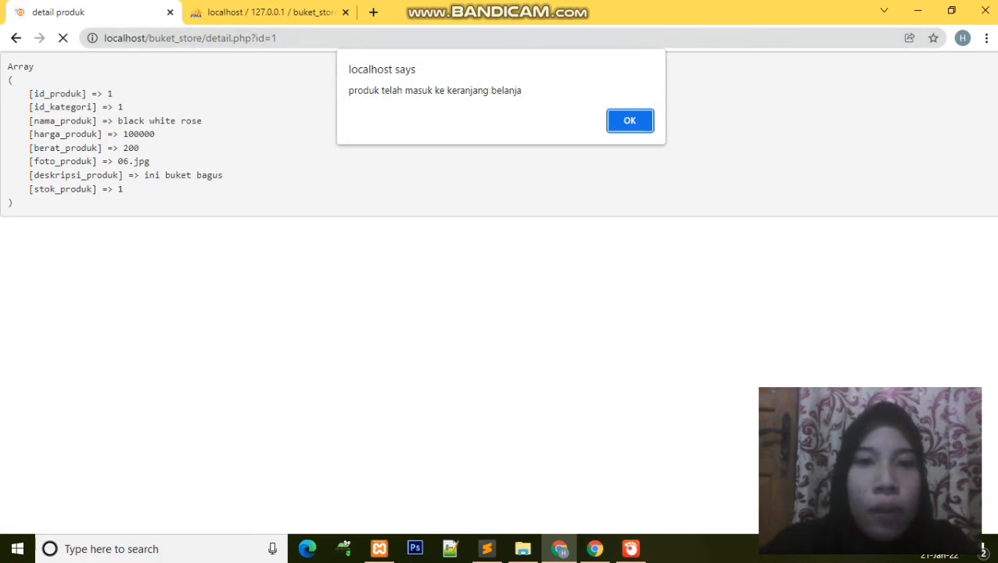
key(Return)
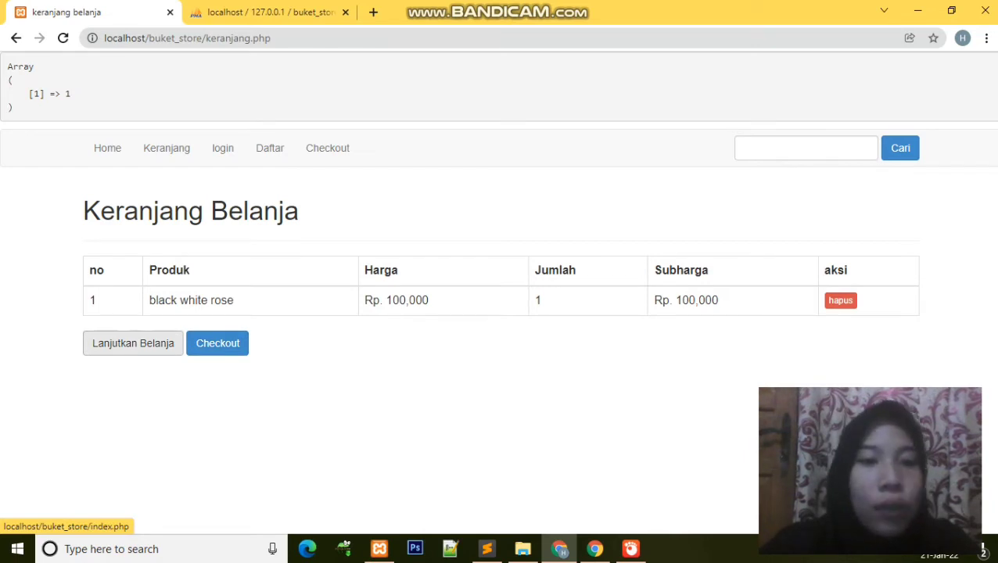
click(133, 343)
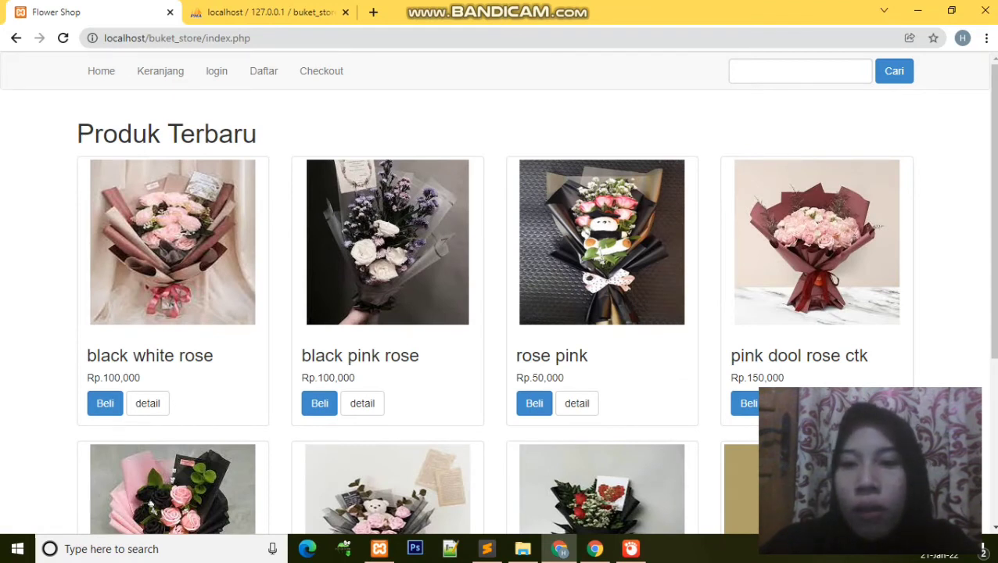
Step: Add one pink dool rose ctk bouquet at Rp. 150,000 to the cart and proceed to checkout
click(790, 403)
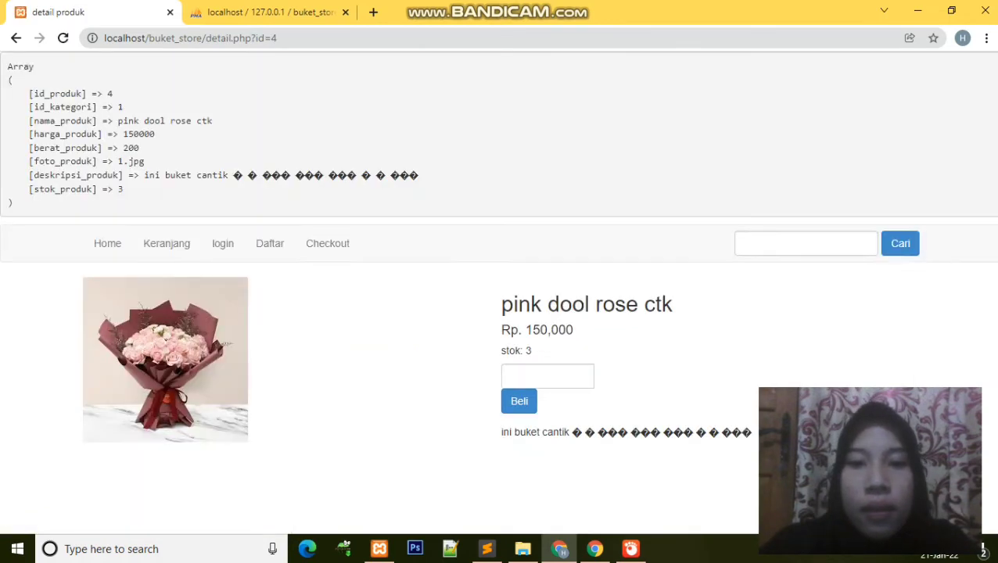
click(579, 374)
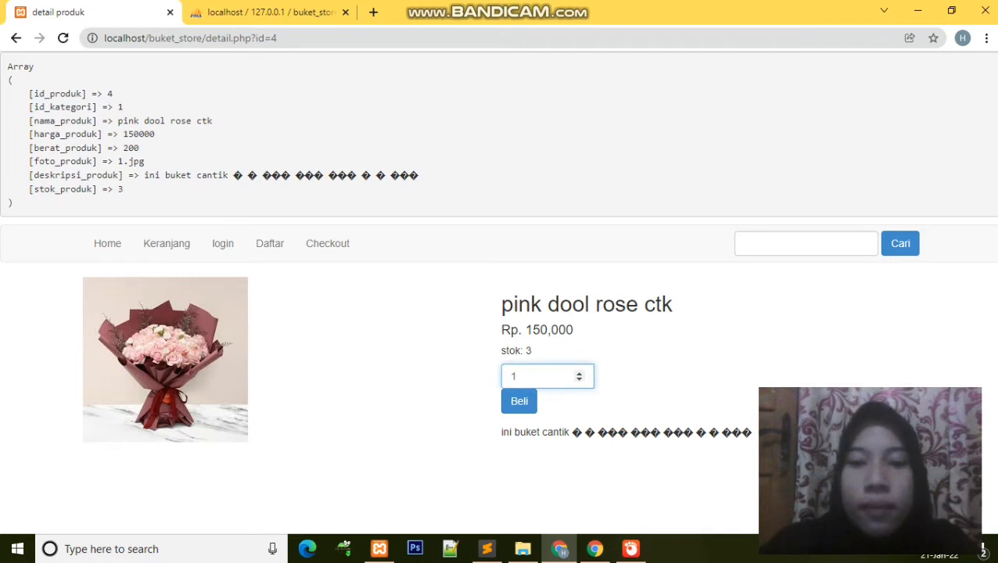
click(519, 400)
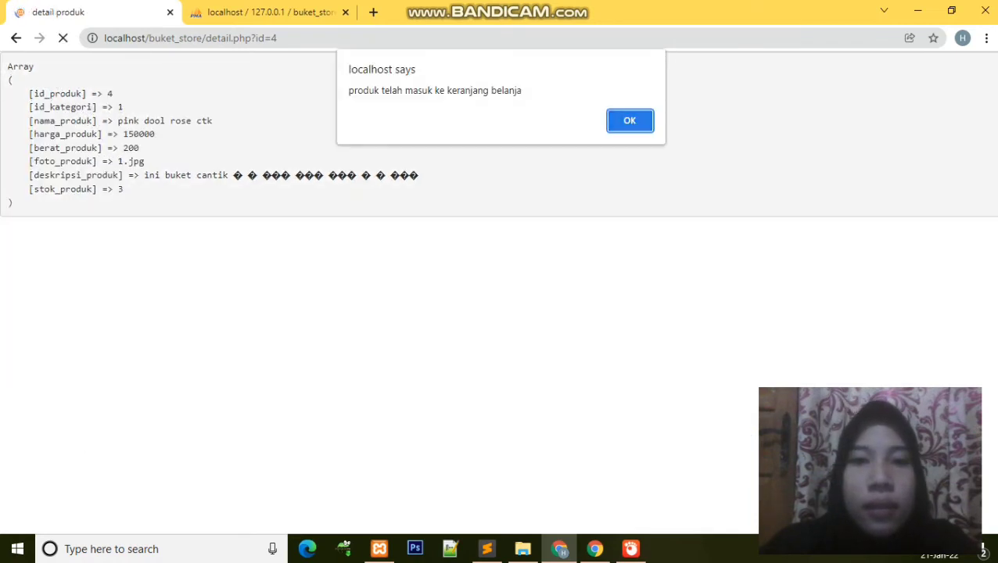
key(Return)
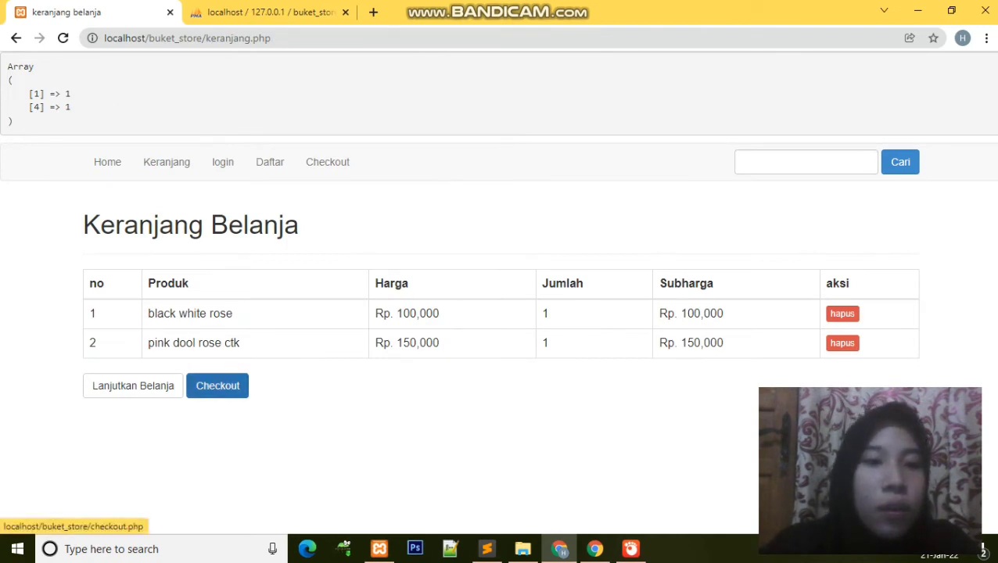
click(217, 386)
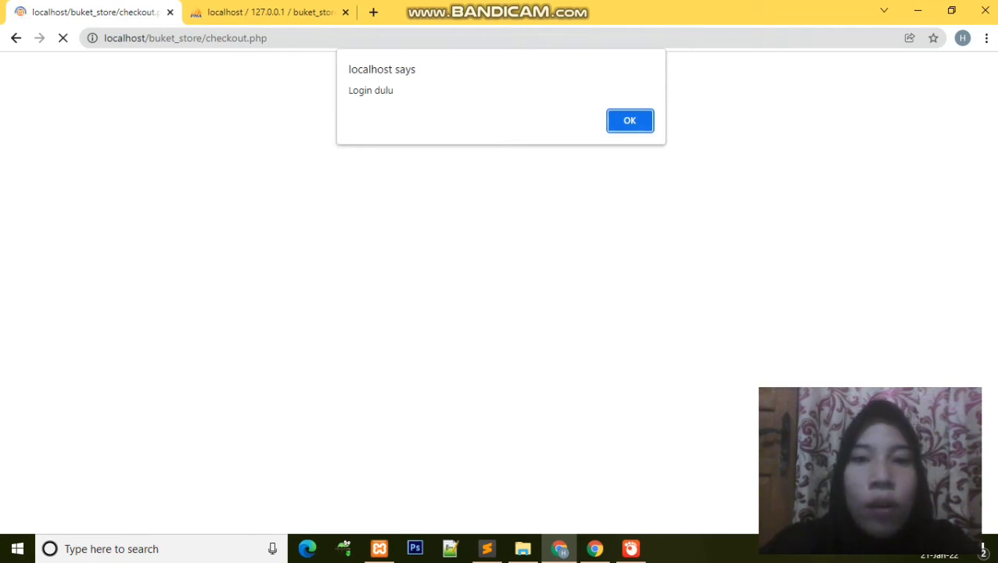
Step: Log in as the customer using the saved email and the account password
key(Return)
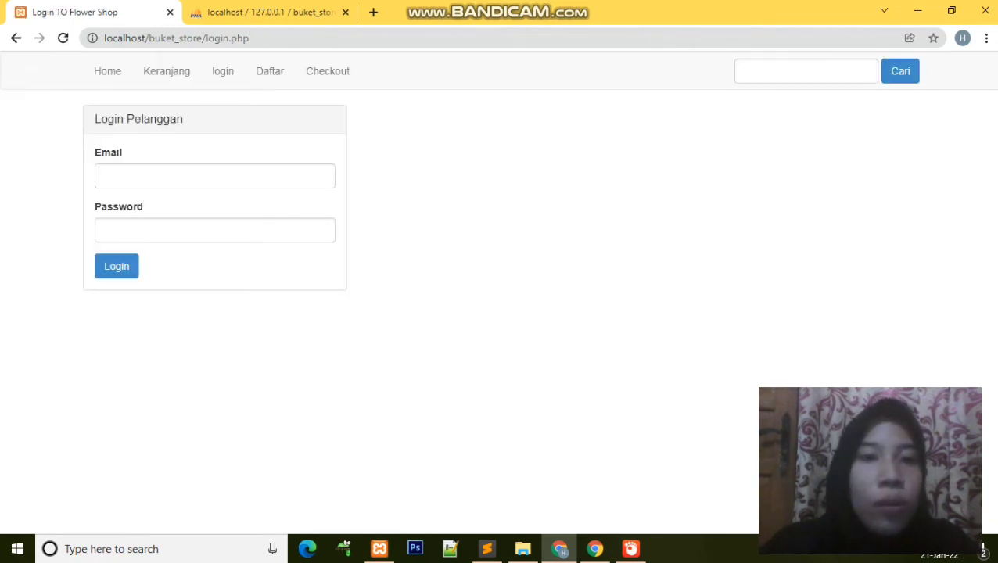
click(214, 176)
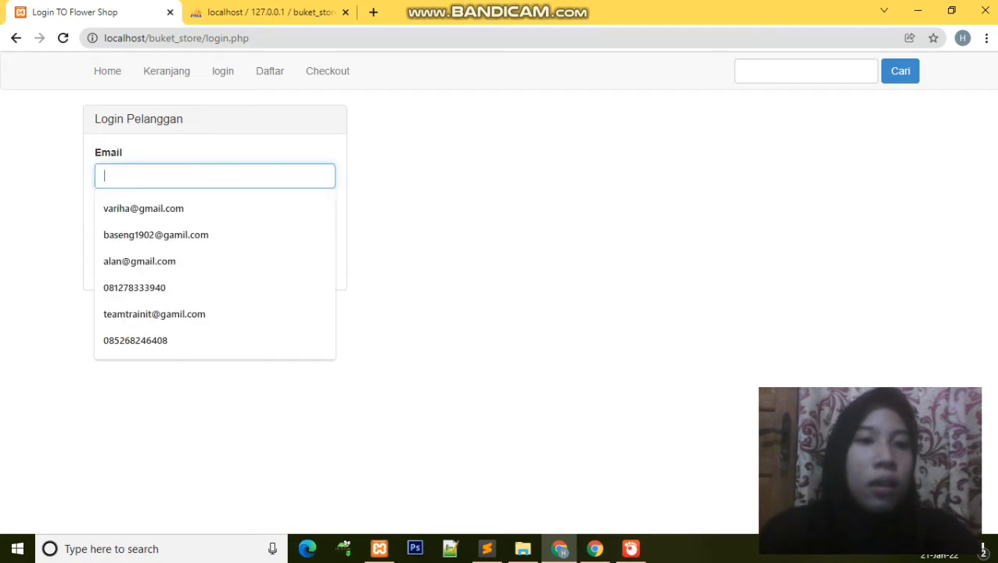
key(Down)
key(Down)
key(Down)
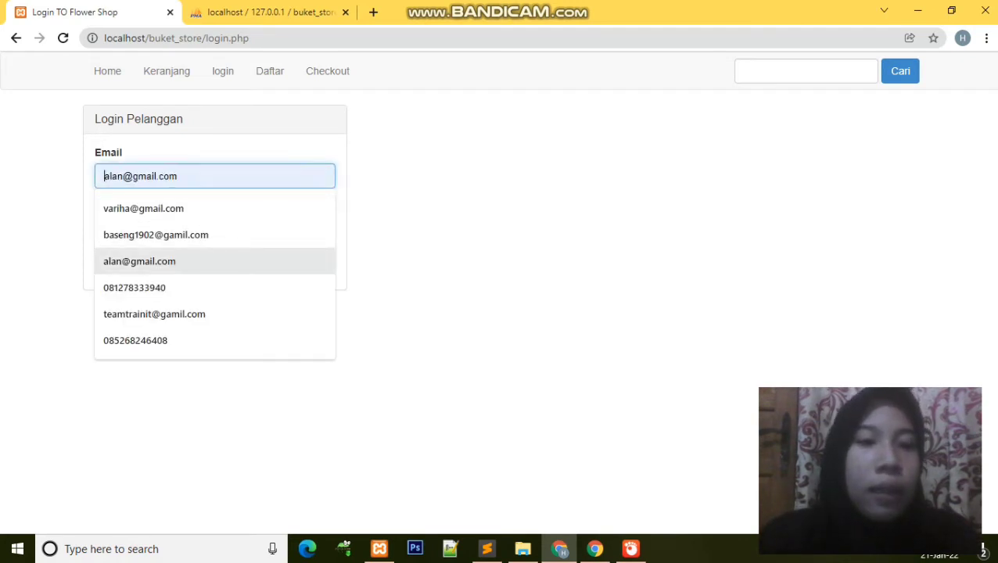
key(Return)
key(Tab)
text(••••)
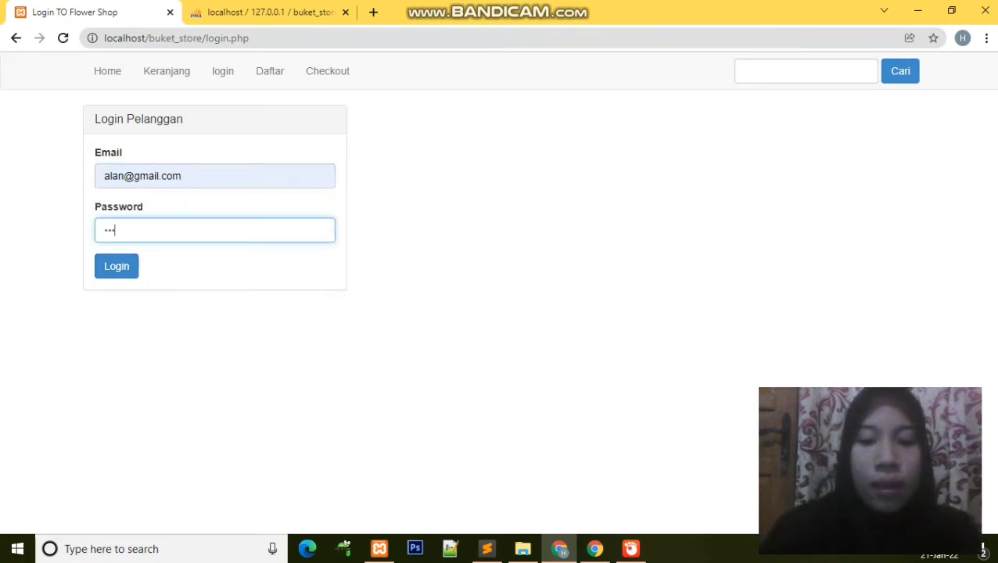
key(Return)
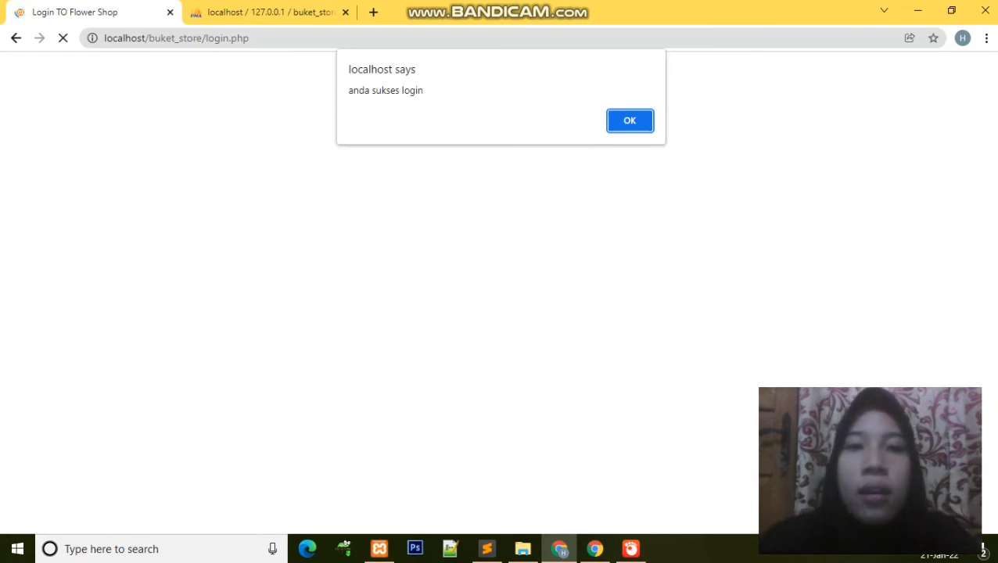
key(Return)
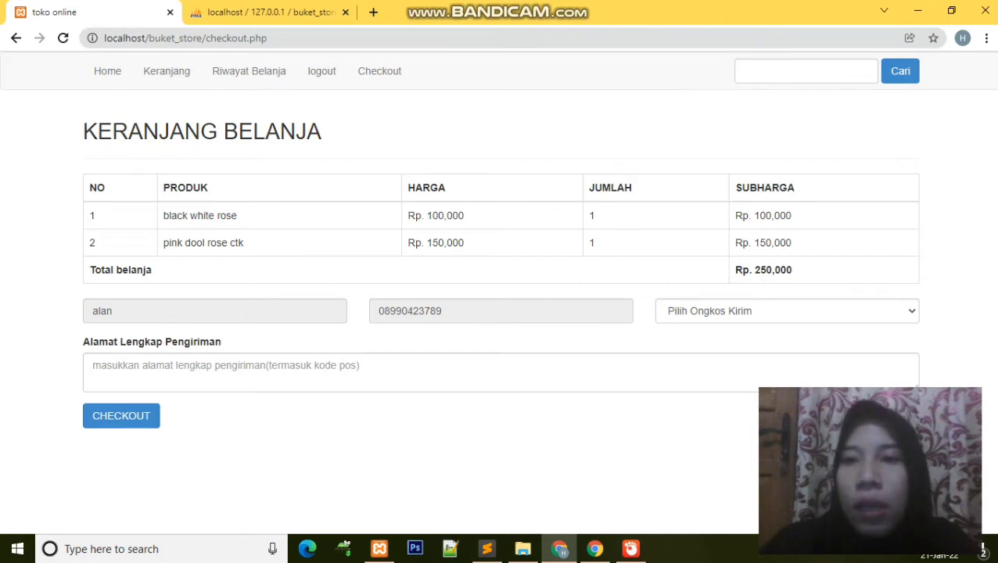
Step: Choose bengkulu shipping at Rp. 10,000 and fill in the delivery address
click(787, 310)
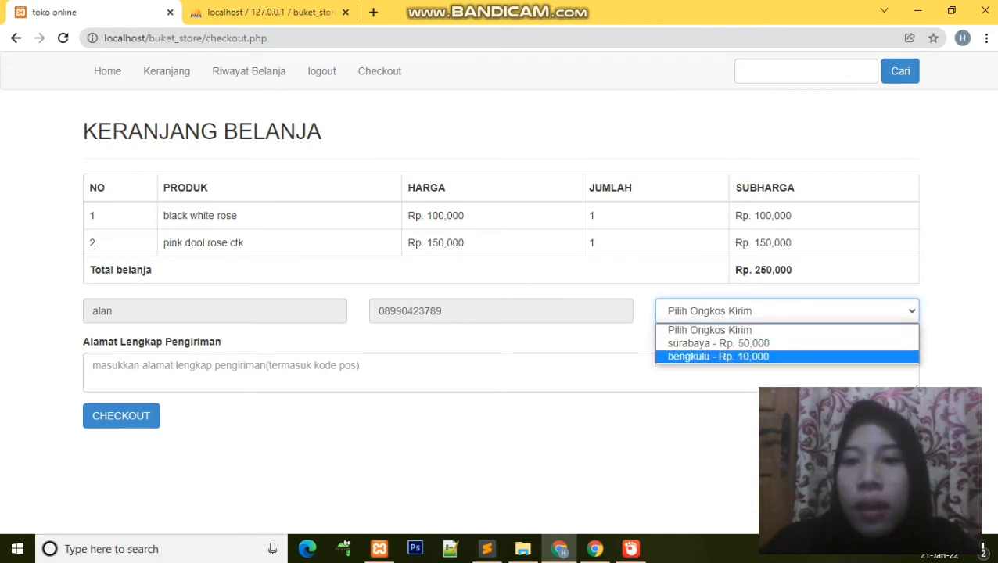
key(Return)
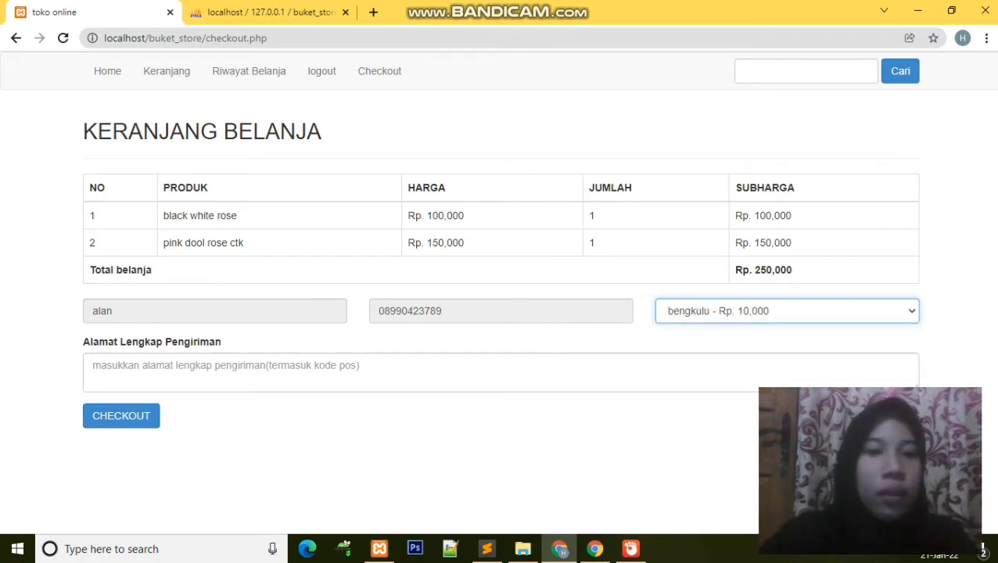
click(313, 372)
text(curup)
key(Down)
key(Up)
key(Up)
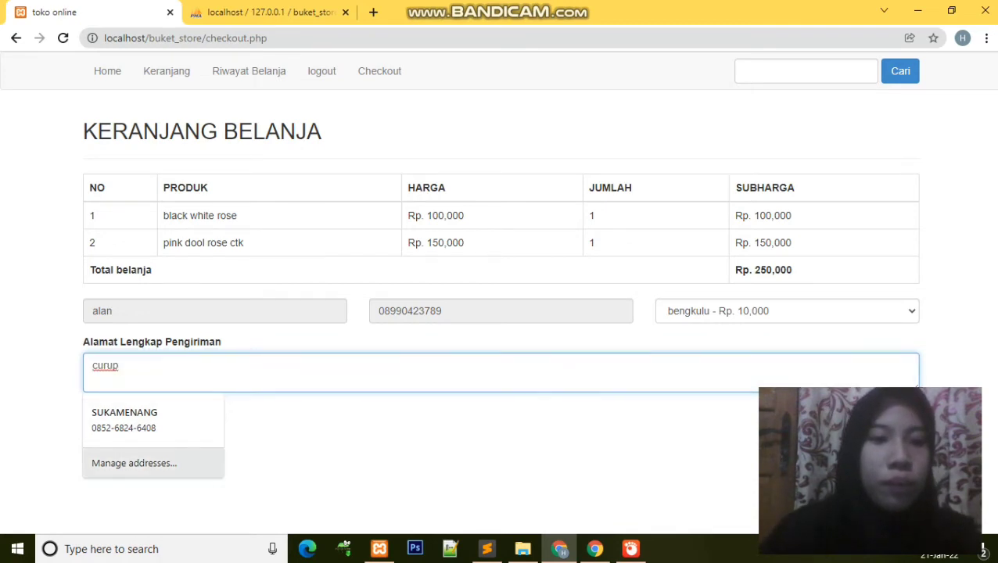
key(Return)
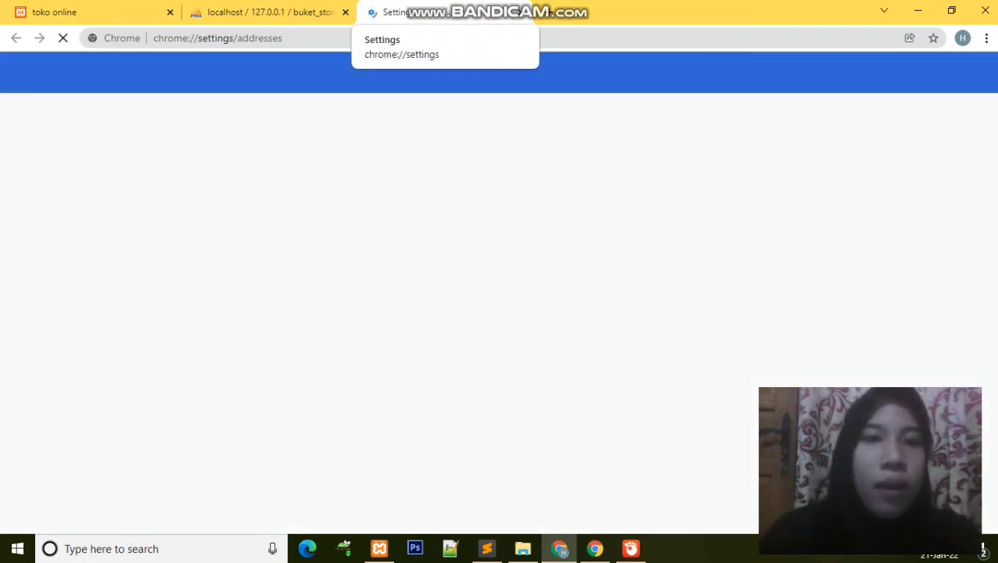
Step: Close the stray Settings tab and submit the order for its Rp. 260,000 receipt
key(ctrl+w)
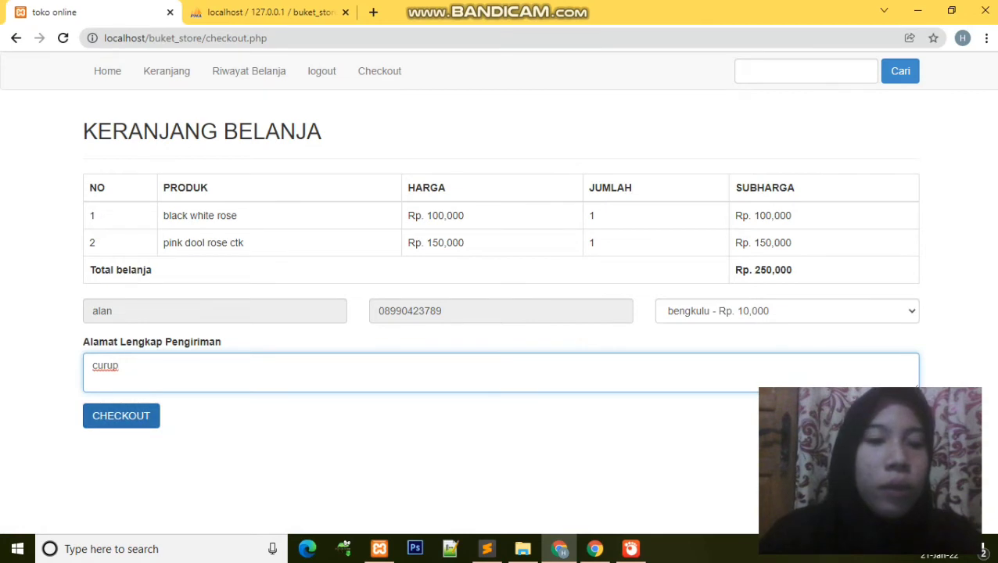
key(Tab)
key(Return)
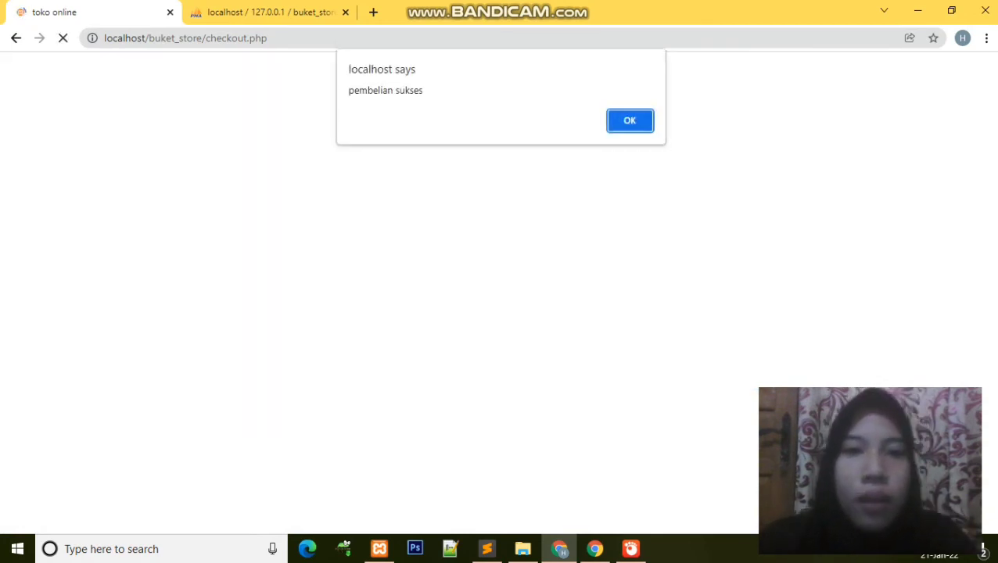
key(Return)
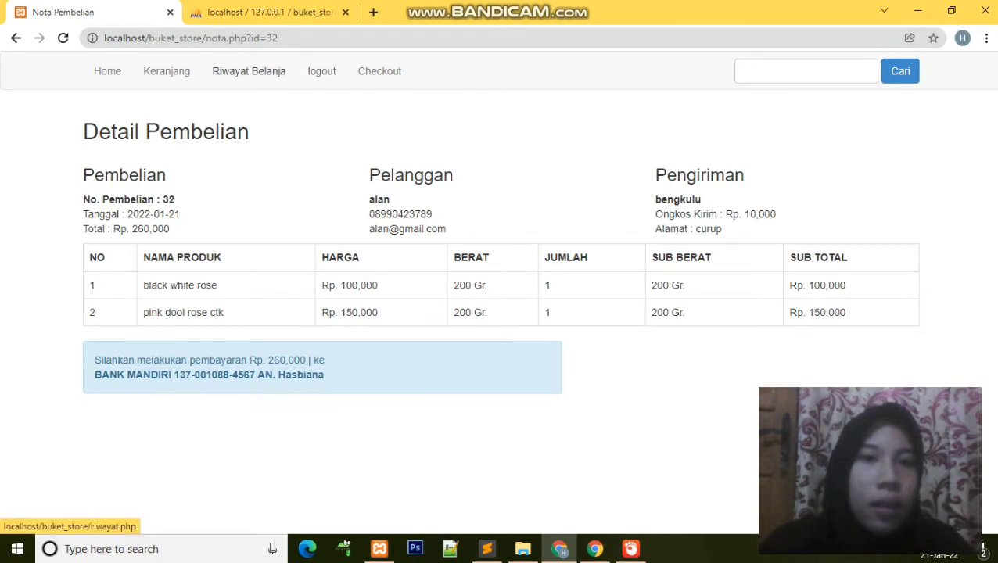
Step: Open the customer's Riwayat Belanja purchase history
click(249, 70)
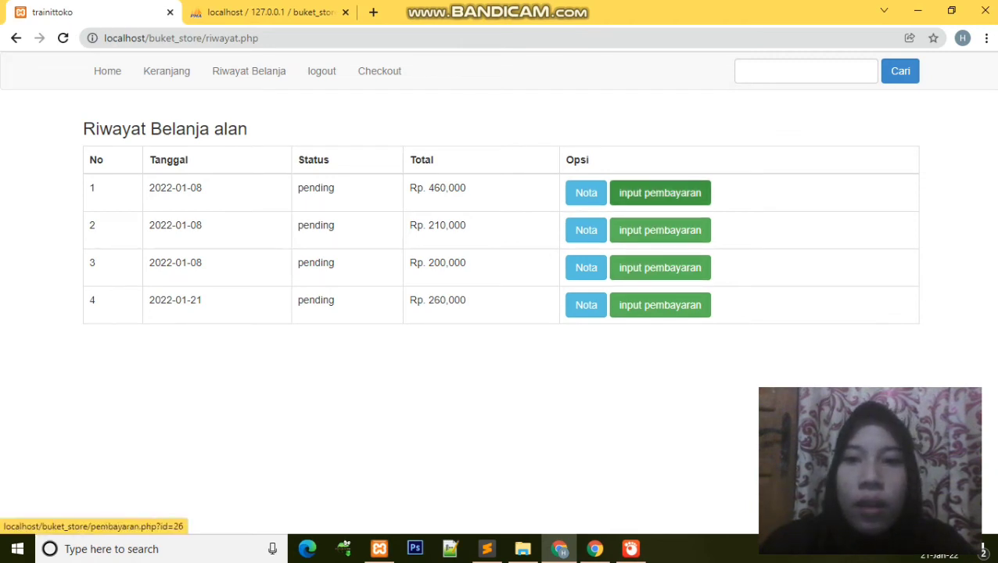
Step: Open the payment form for the first order, billed Rp. 460,000, and select the depositor name field
click(661, 193)
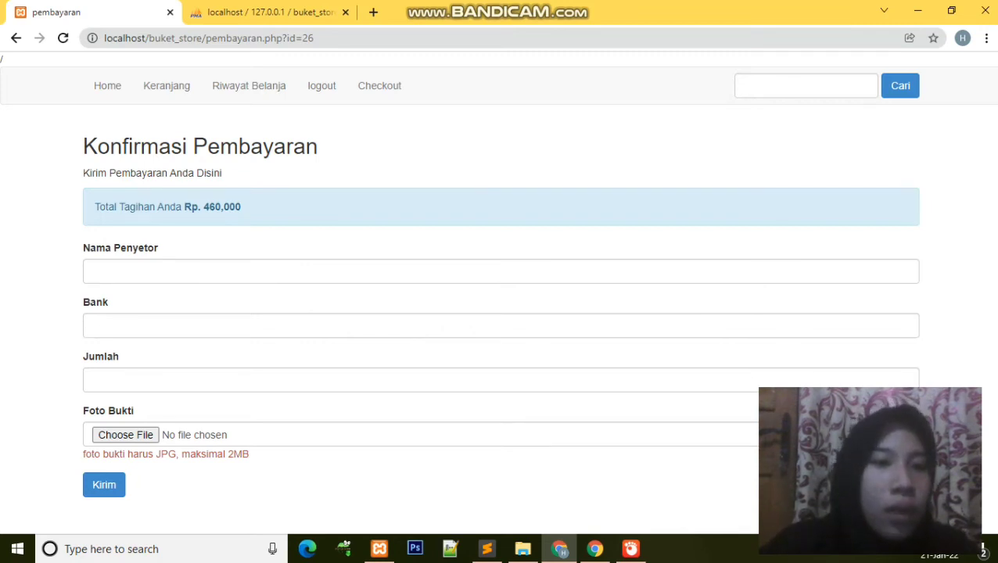
click(235, 271)
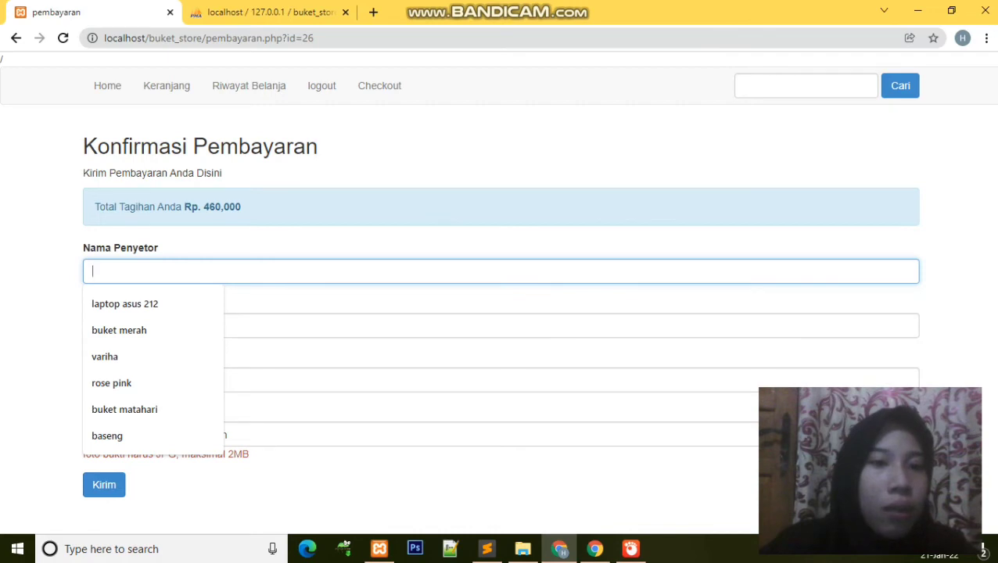
Step: Fill in the depositor's name, bank BRI and payment amount 460000
text(ana)
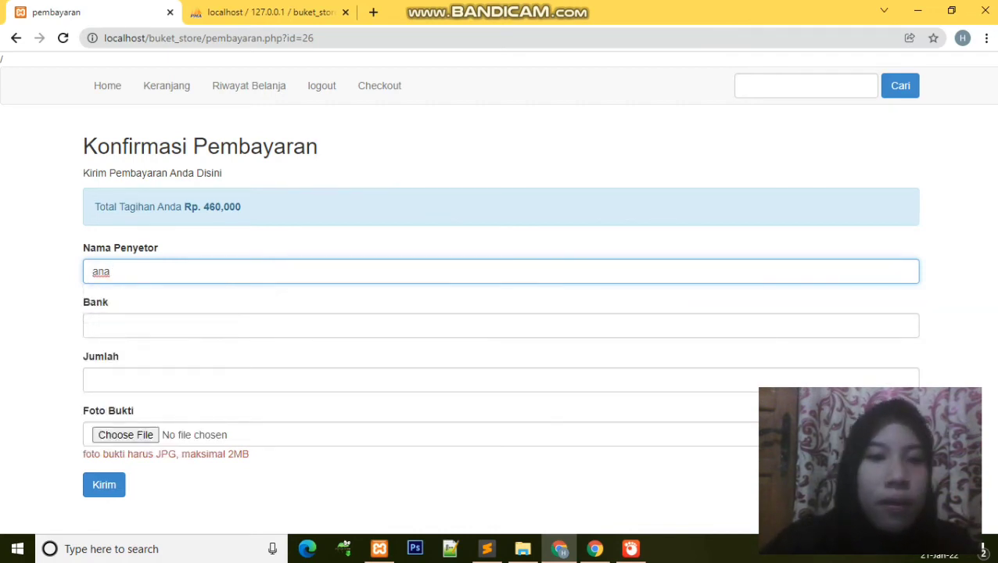
click(235, 325)
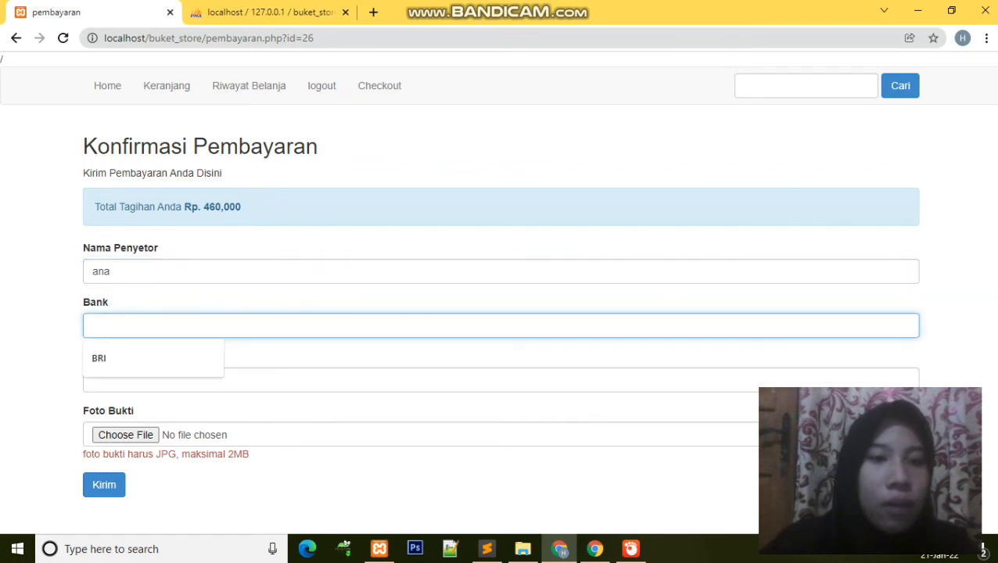
text(B)
key(BackSpace)
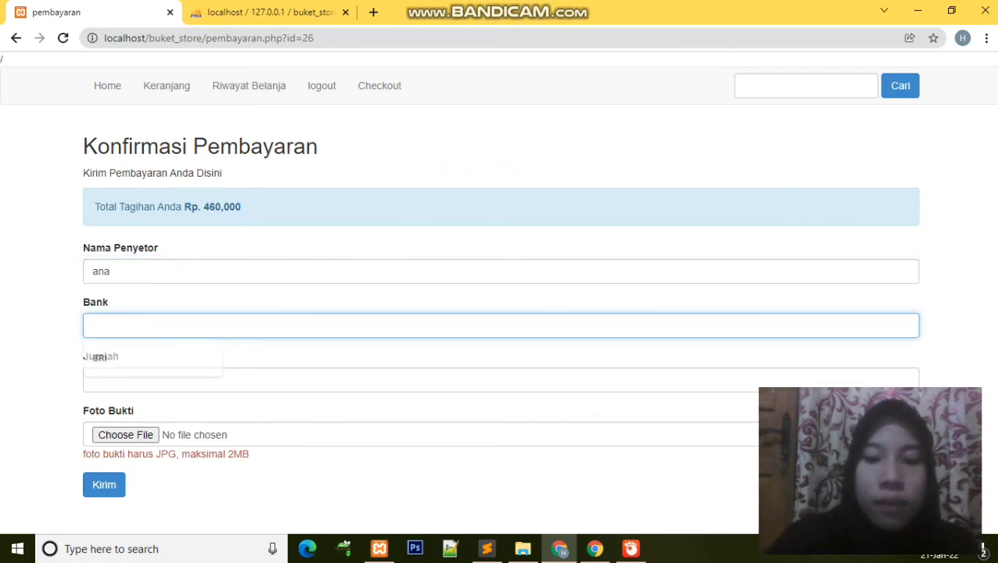
text(BRI)
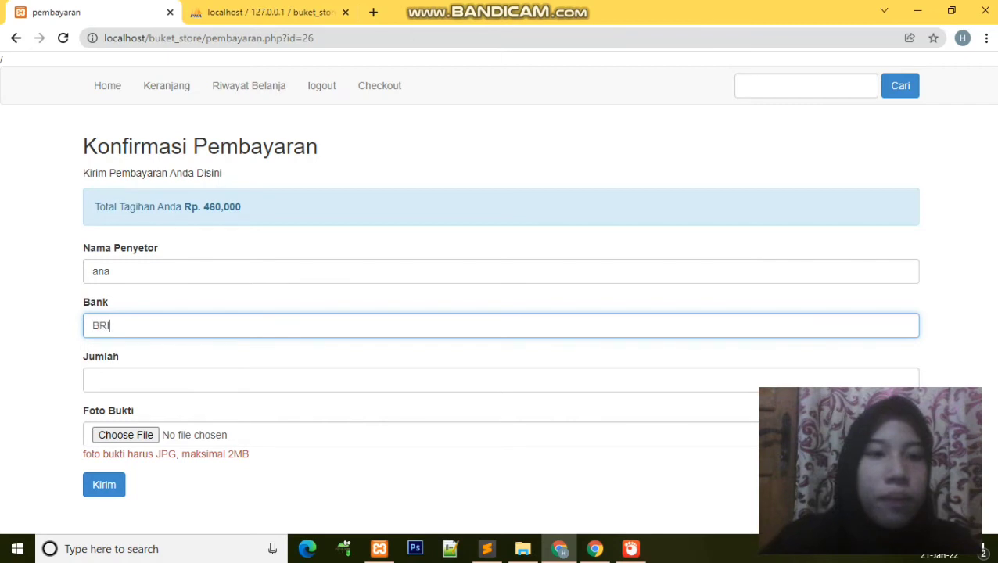
click(93, 380)
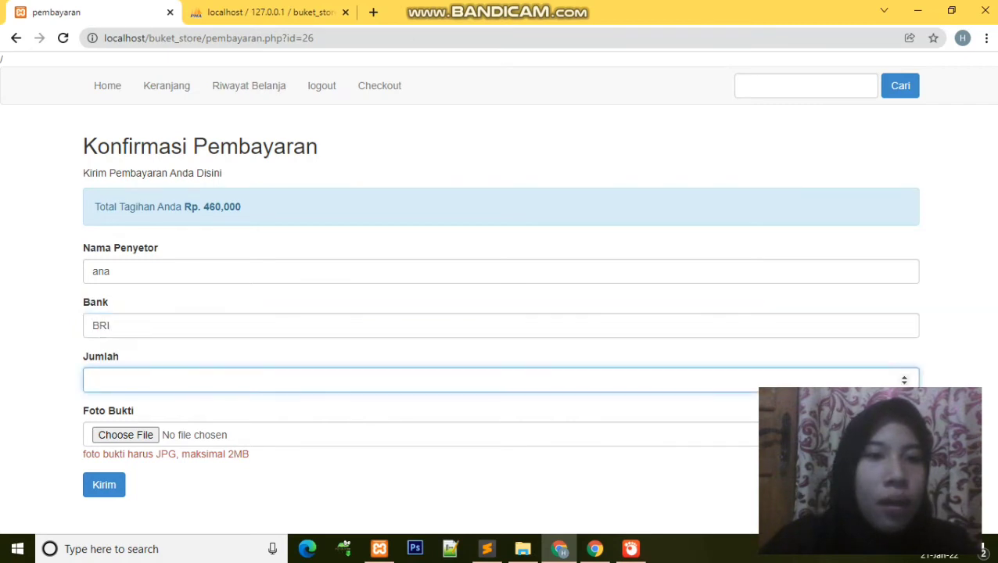
text(4)
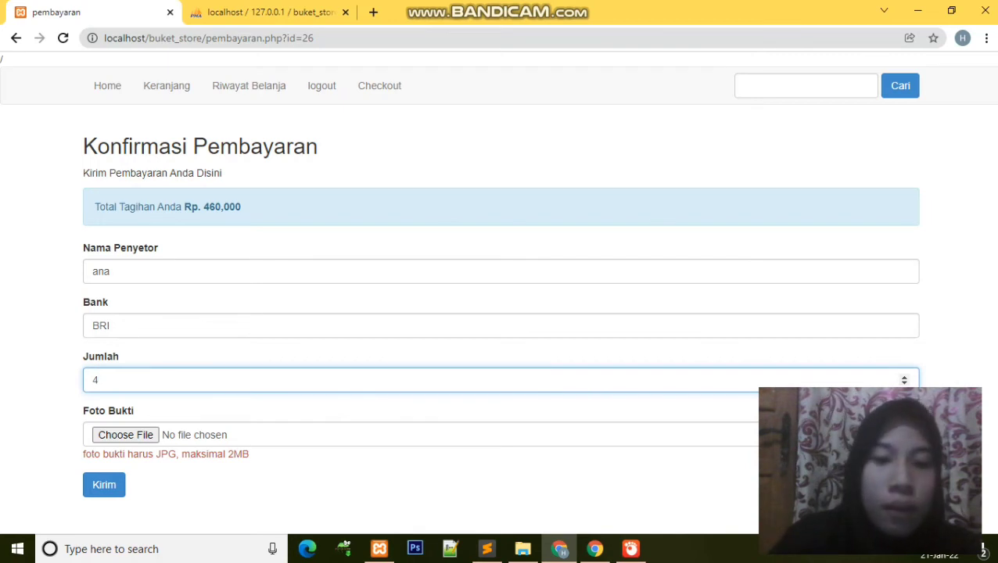
text(6)
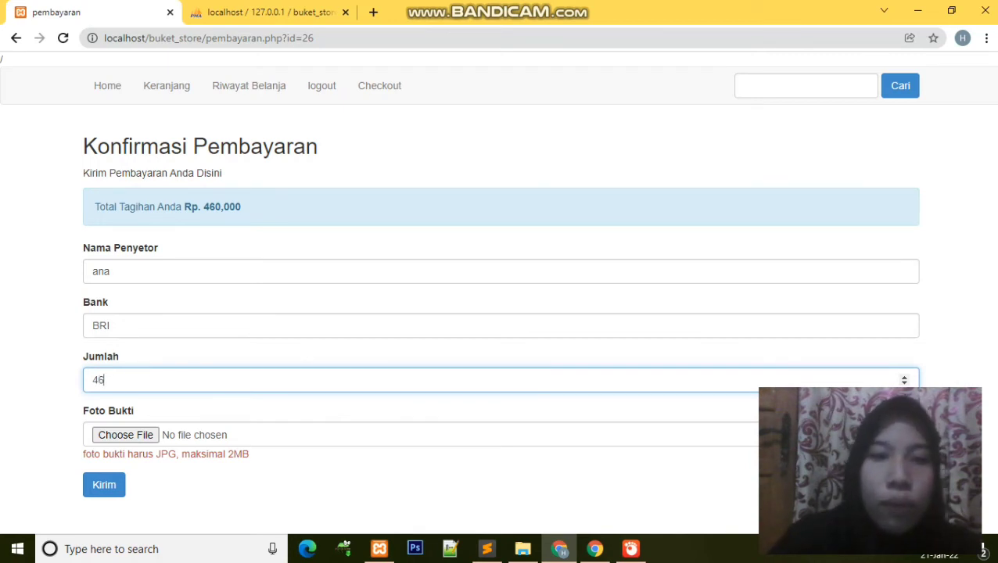
key(BackSpace)
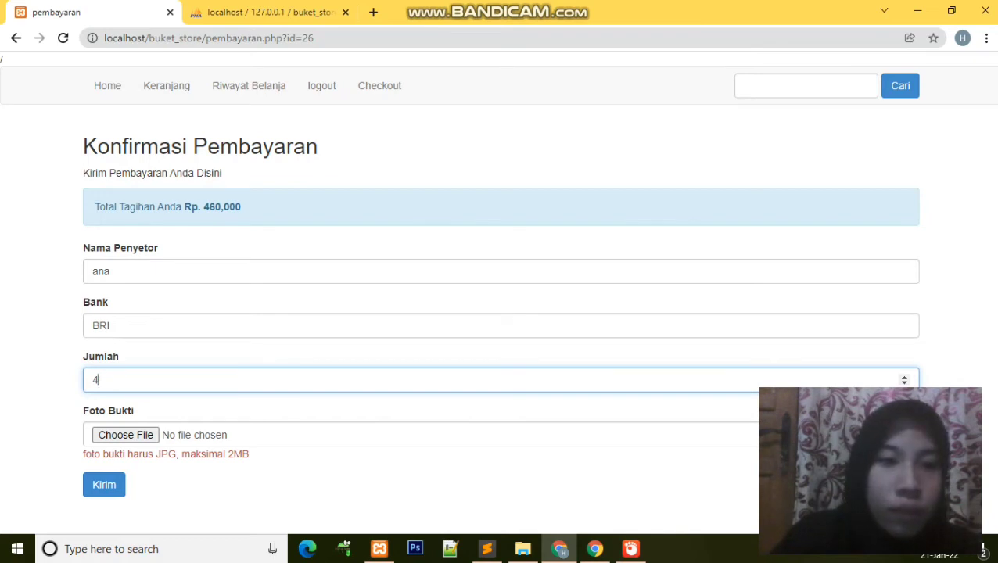
text(6)
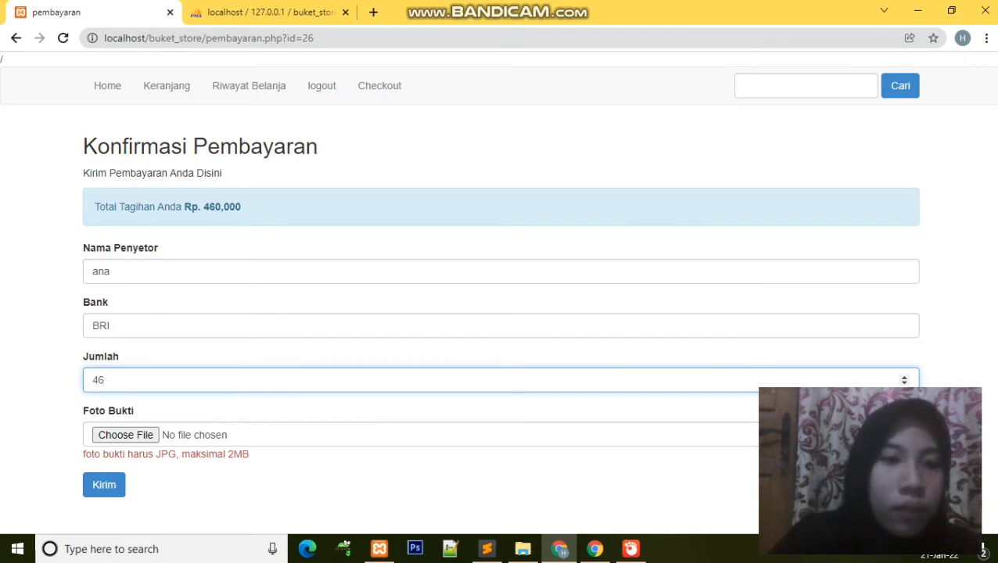
text(0000)
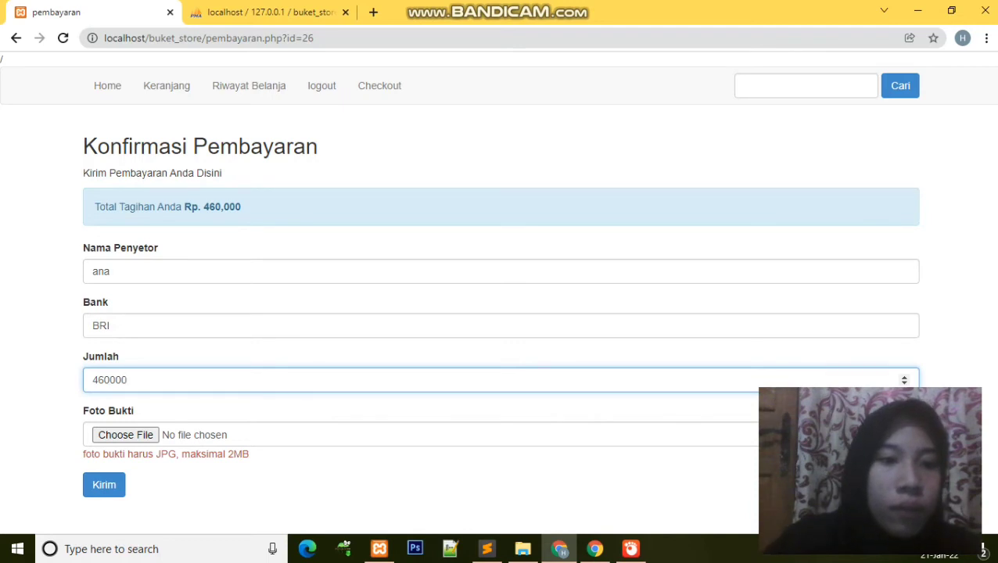
key(Tab)
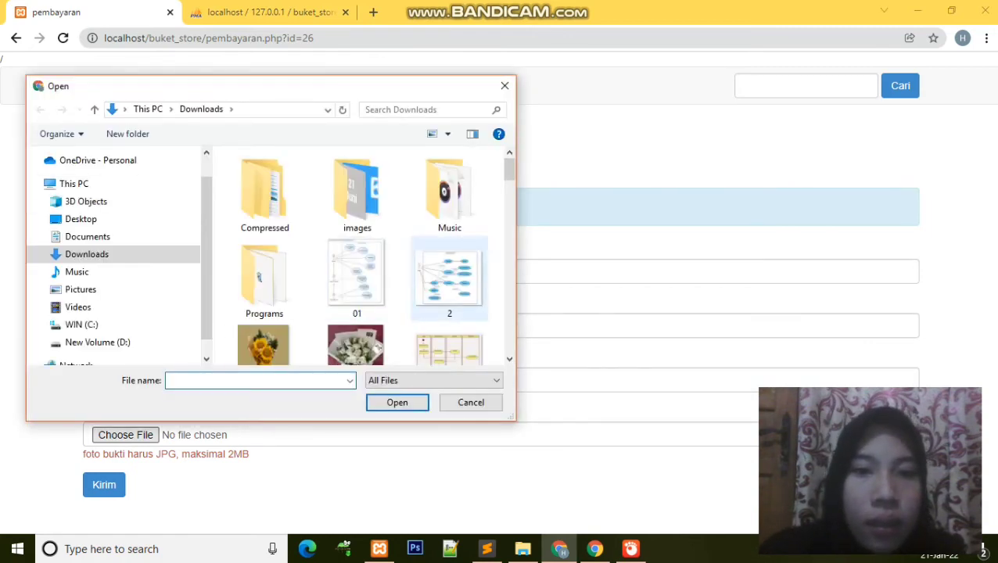
Step: Attach 2.jpg as payment proof, submit the confirmation and dismiss the thank-you alert
click(449, 278)
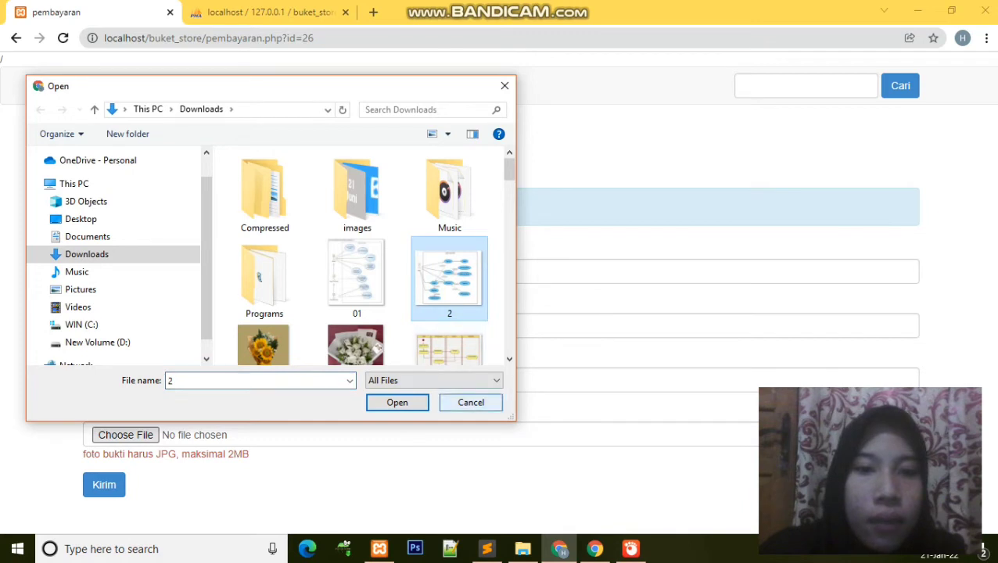
key(Return)
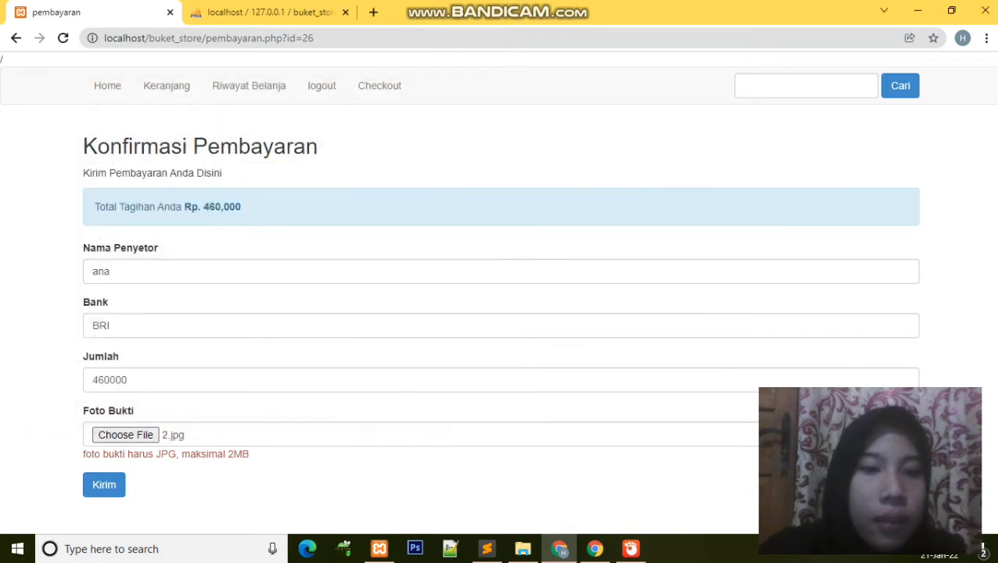
click(104, 485)
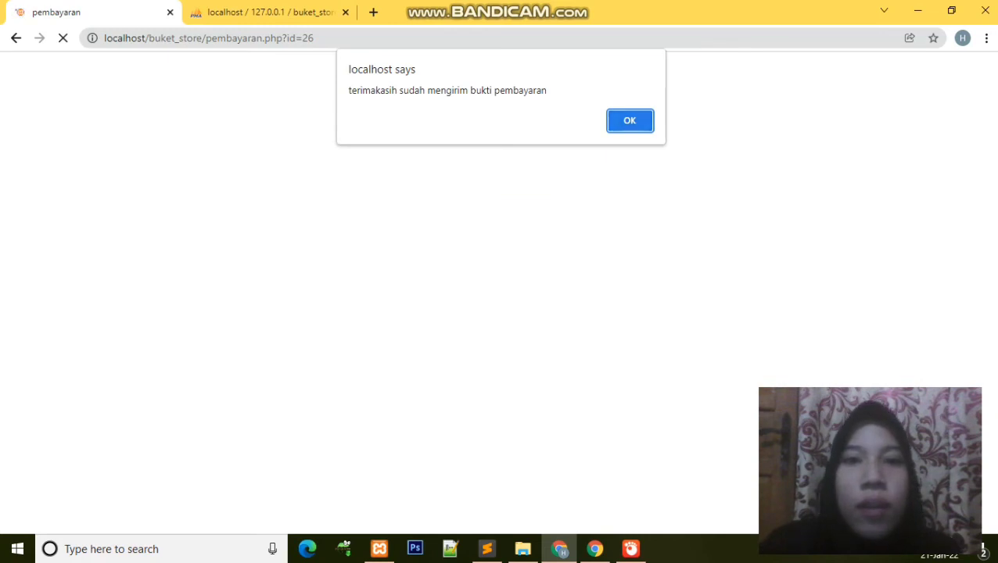
key(Return)
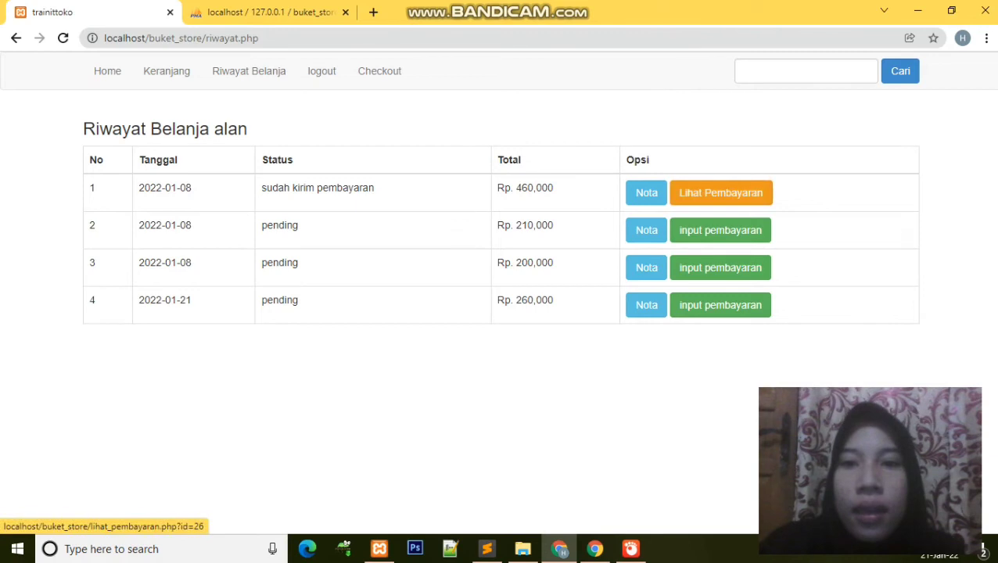
Step: Review the first order's payment record (BRI, 2022-01-21, Rp. 460,000), then return home
click(721, 193)
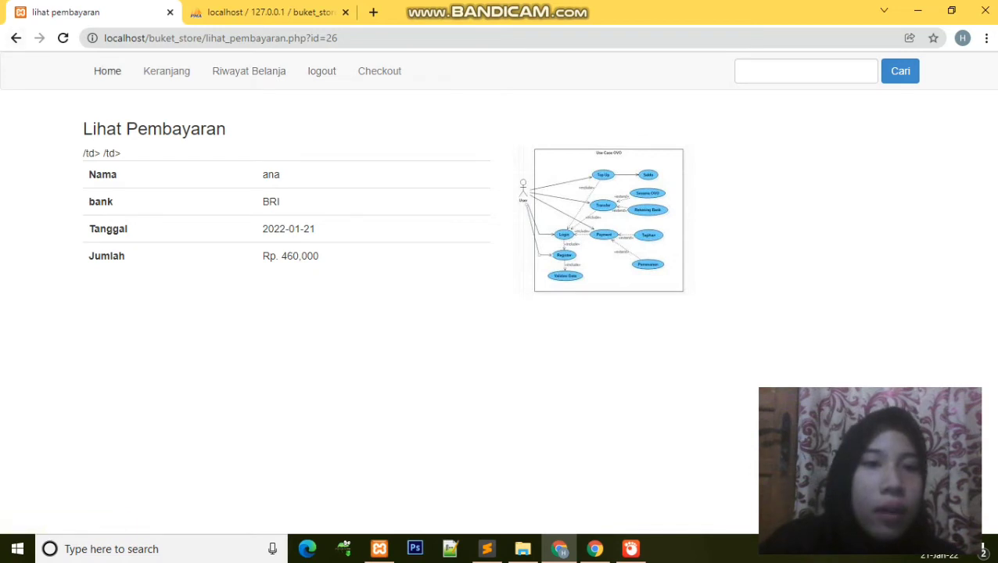
click(107, 71)
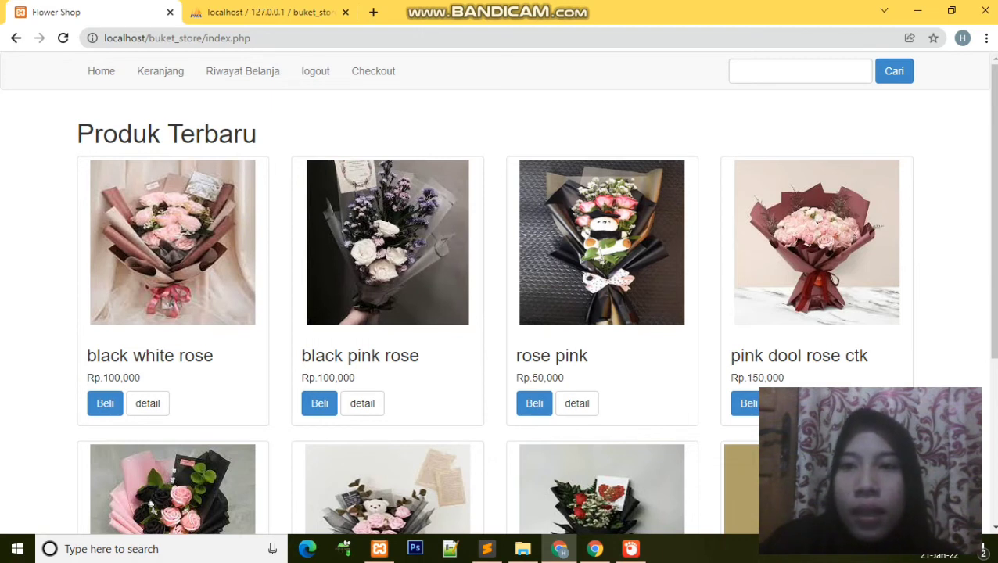
Step: Search the shop for 'pink' bouquets, then go to the Daftar registration page
click(800, 70)
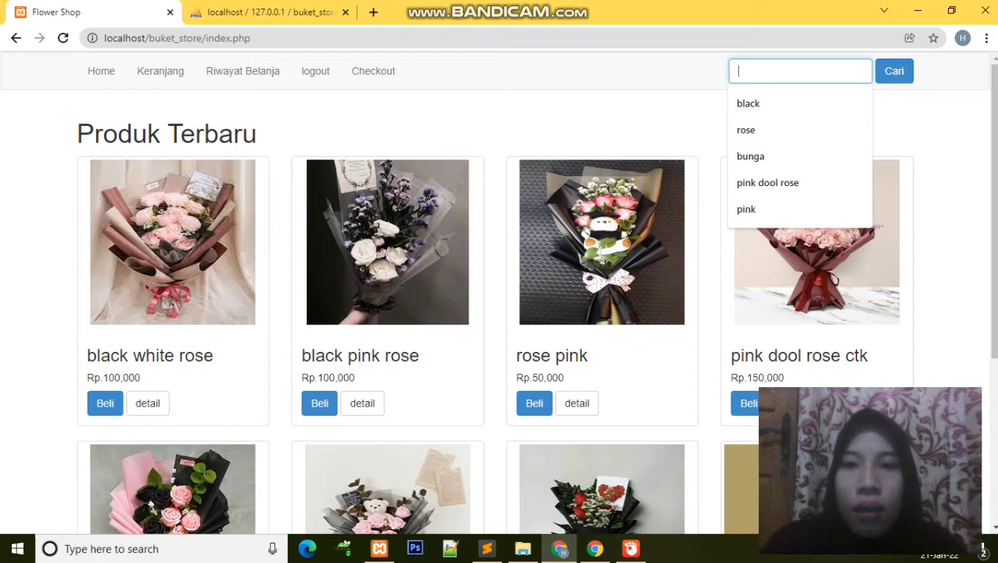
text(PINK)
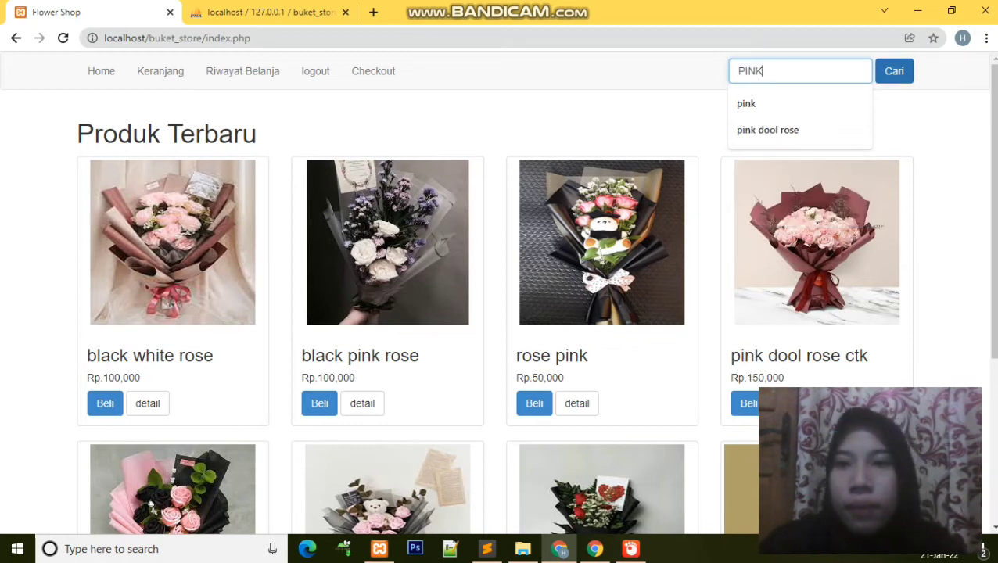
key(BackSpace)
key(BackSpace)
key(BackSpace)
key(BackSpace)
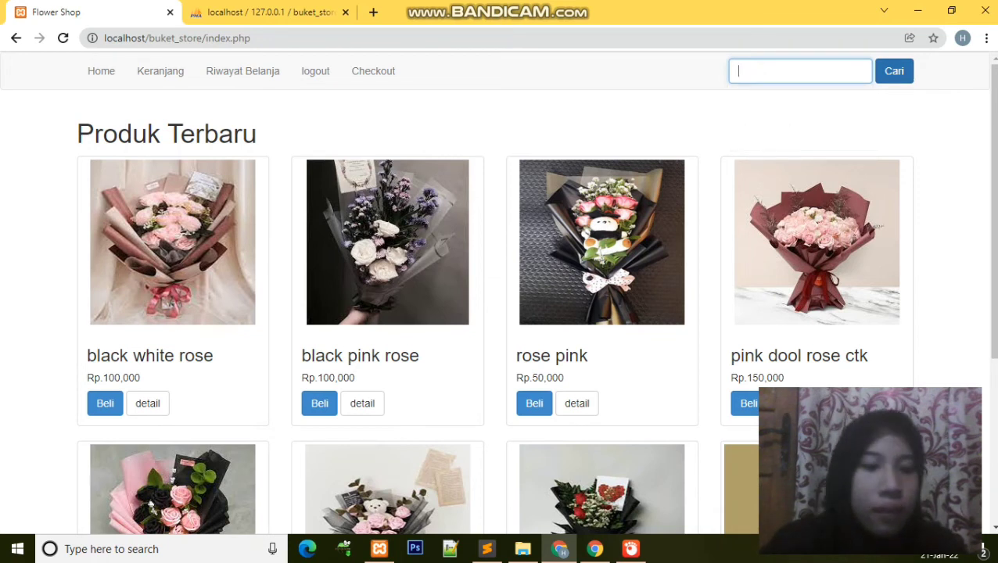
text(pink)
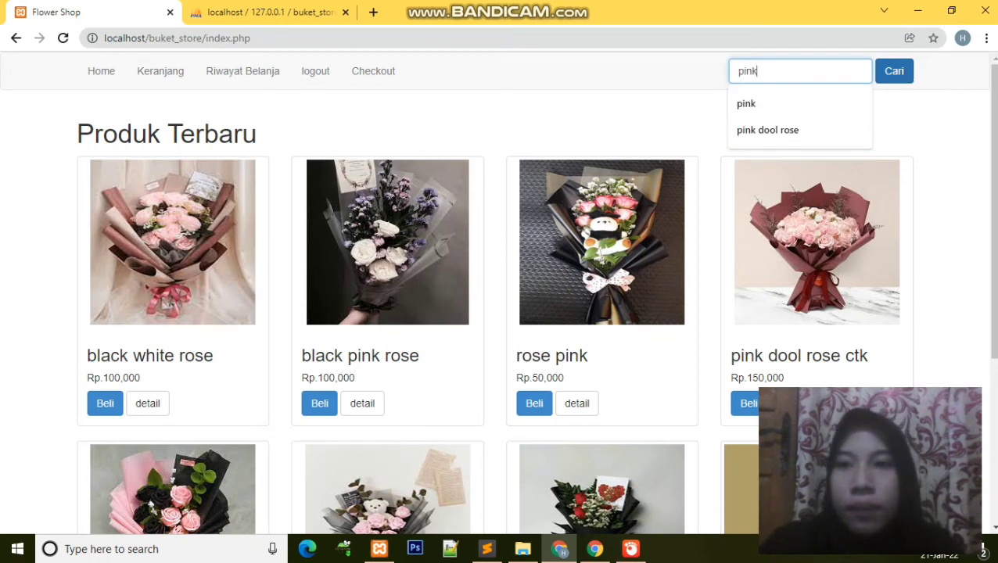
key(Return)
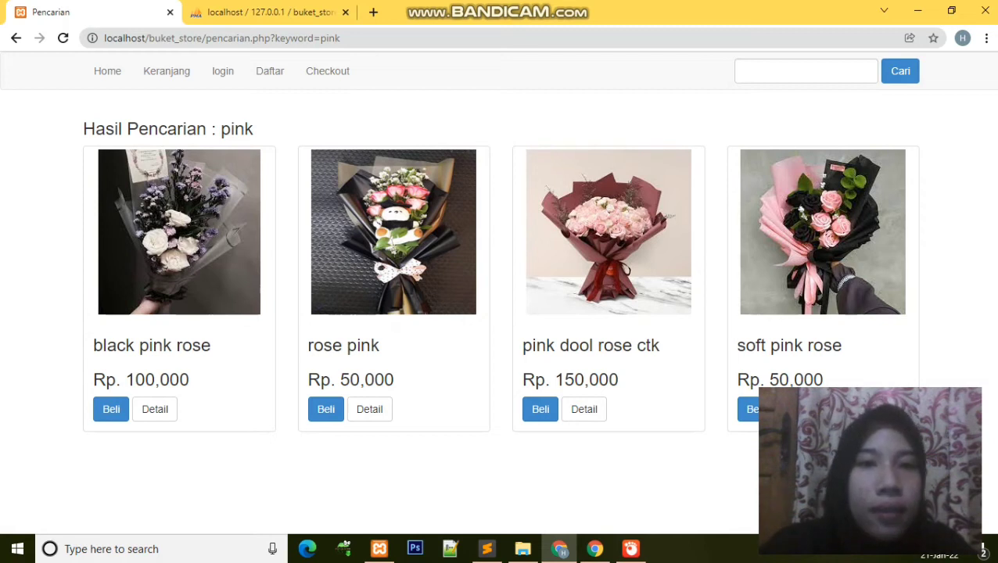
click(270, 70)
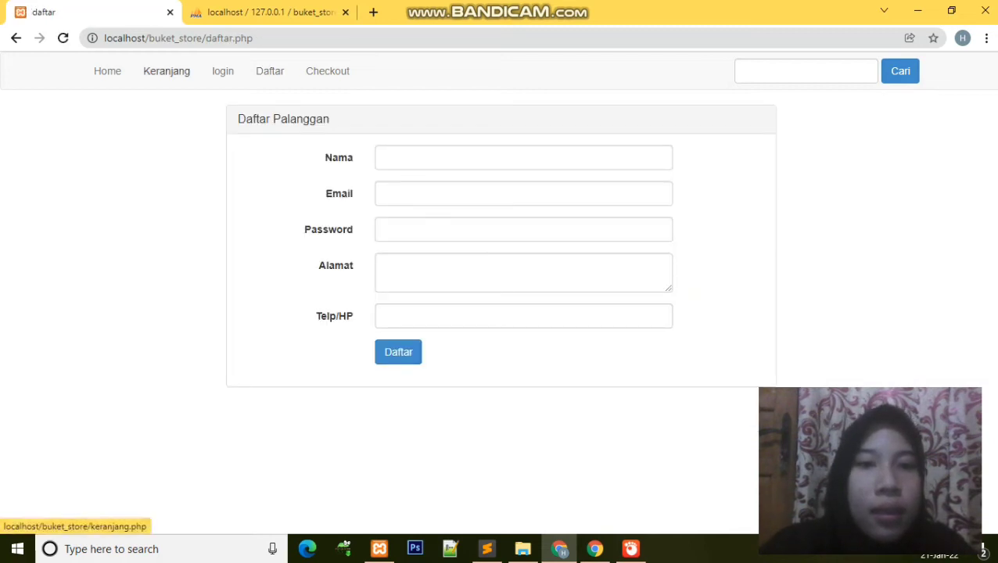
Step: Visit the empty checkout cart and return to the Produk Terbaru home page
click(107, 70)
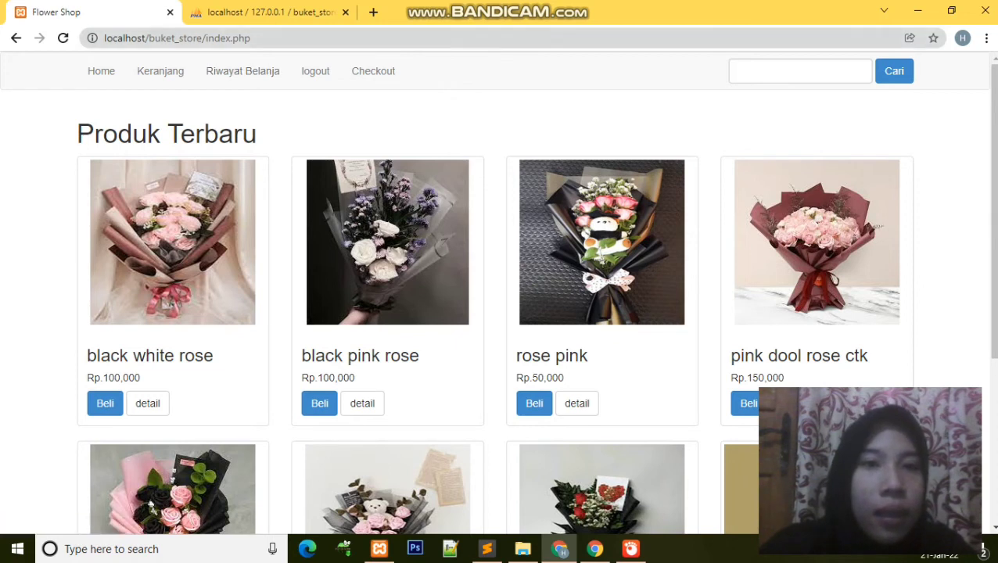
click(374, 72)
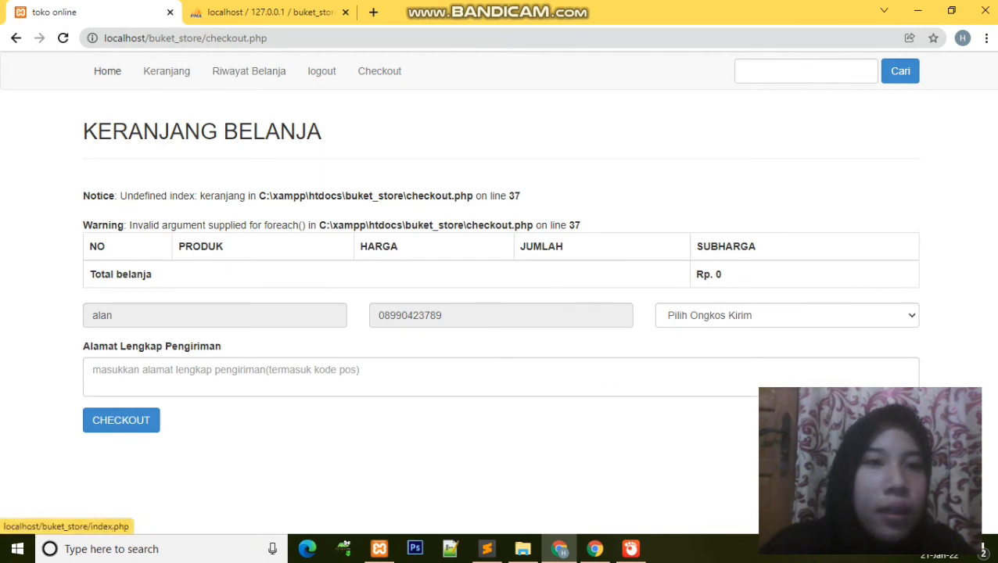
click(107, 71)
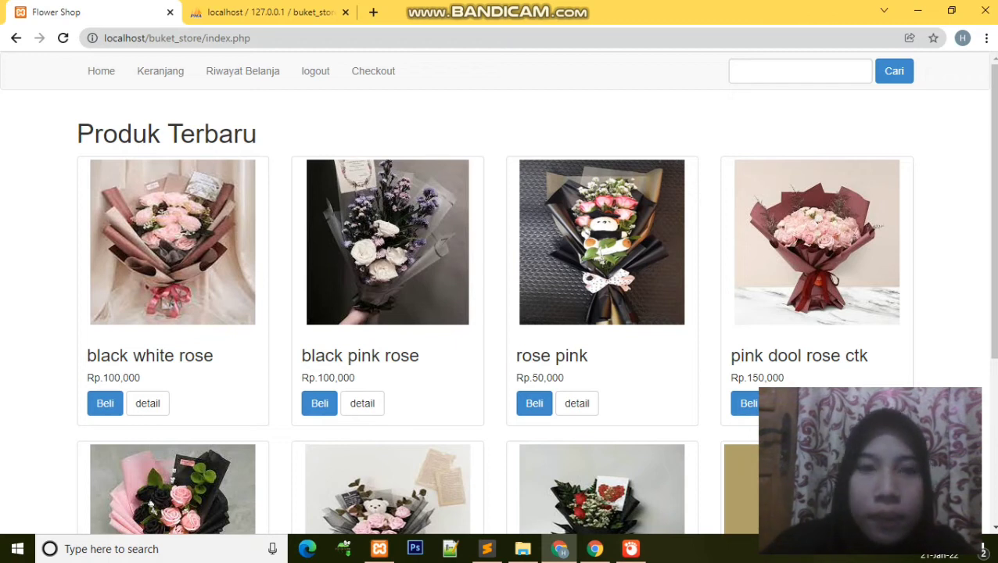
click(177, 38)
click(250, 38)
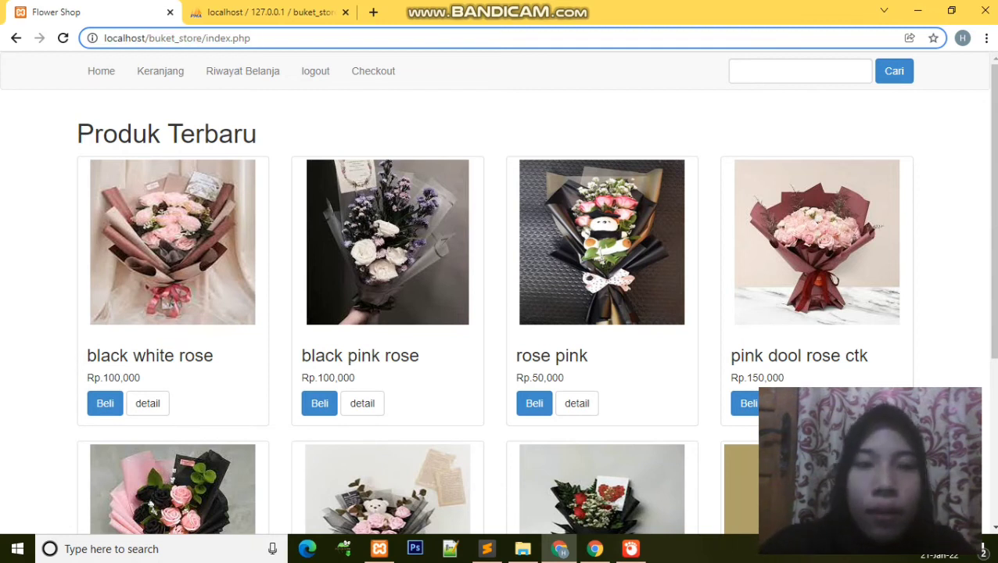
Step: Trim the URL to localhost/buket_store/, open admin/login.php, and log in with the saved admin username and password
key(BackSpace)
key(BackSpace)
key(BackSpace)
key(BackSpace)
key(BackSpace)
key(BackSpace)
key(BackSpace)
key(BackSpace)
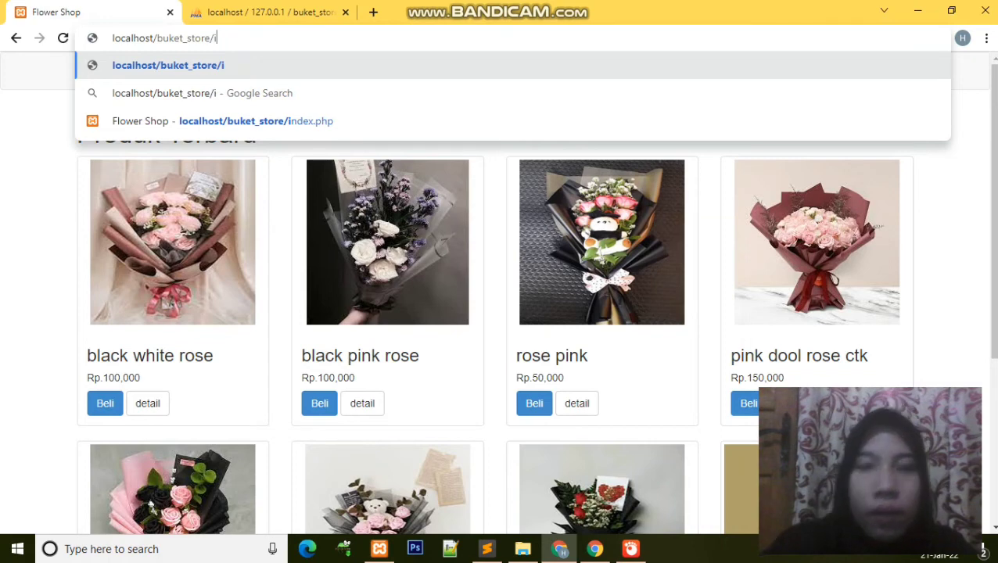
key(BackSpace)
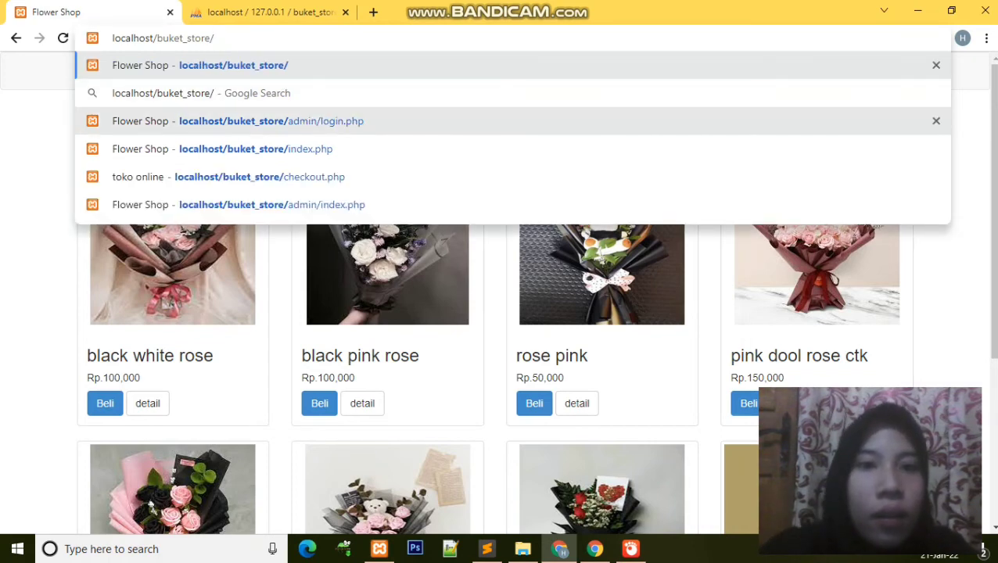
click(272, 120)
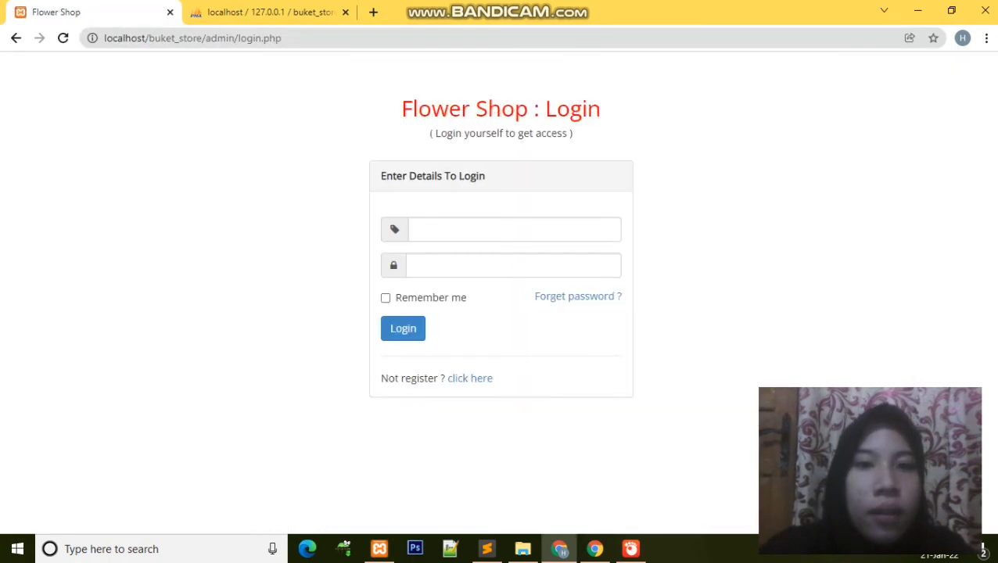
click(514, 229)
key(Down)
key(Down)
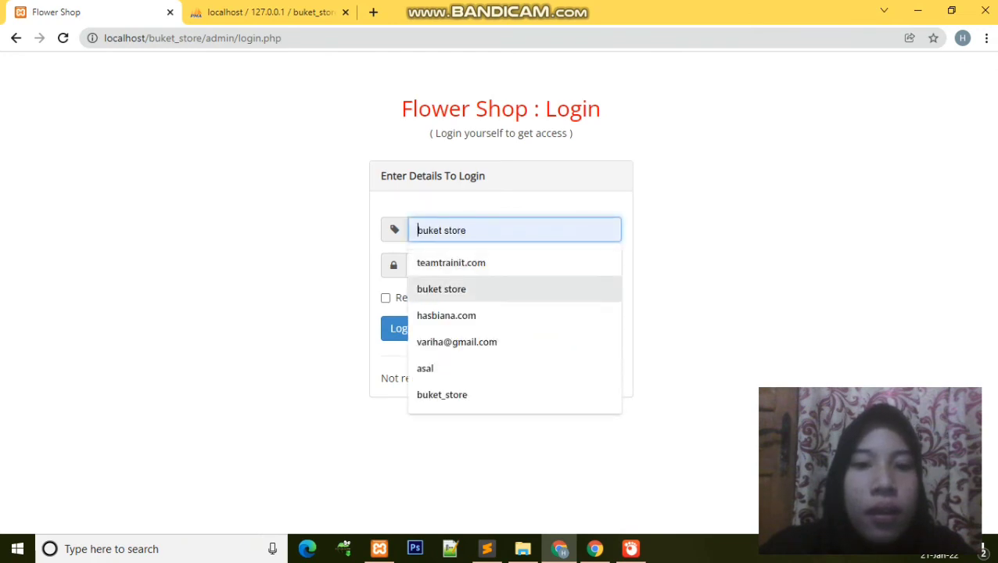
key(Return)
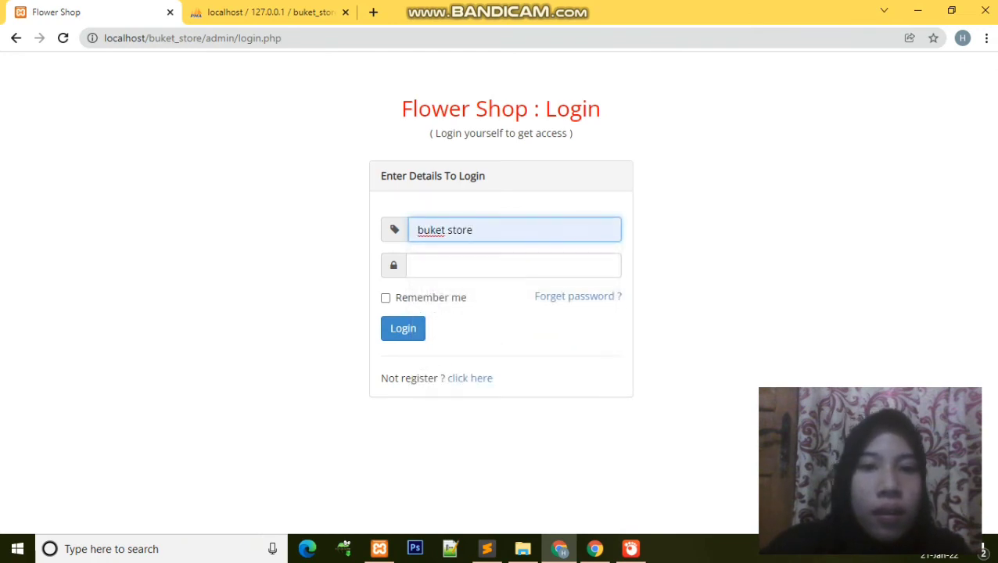
click(513, 266)
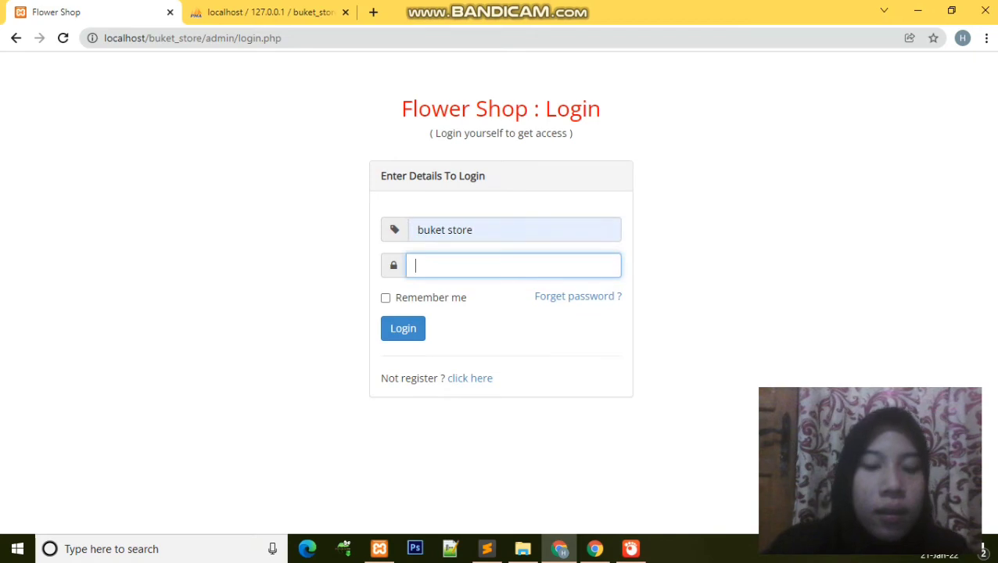
text(a)
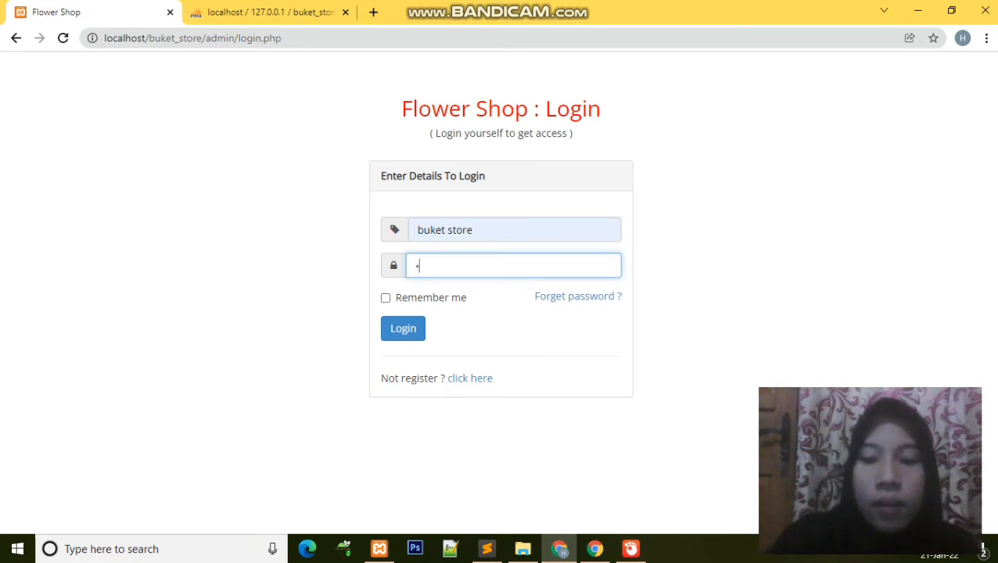
text(dmin)
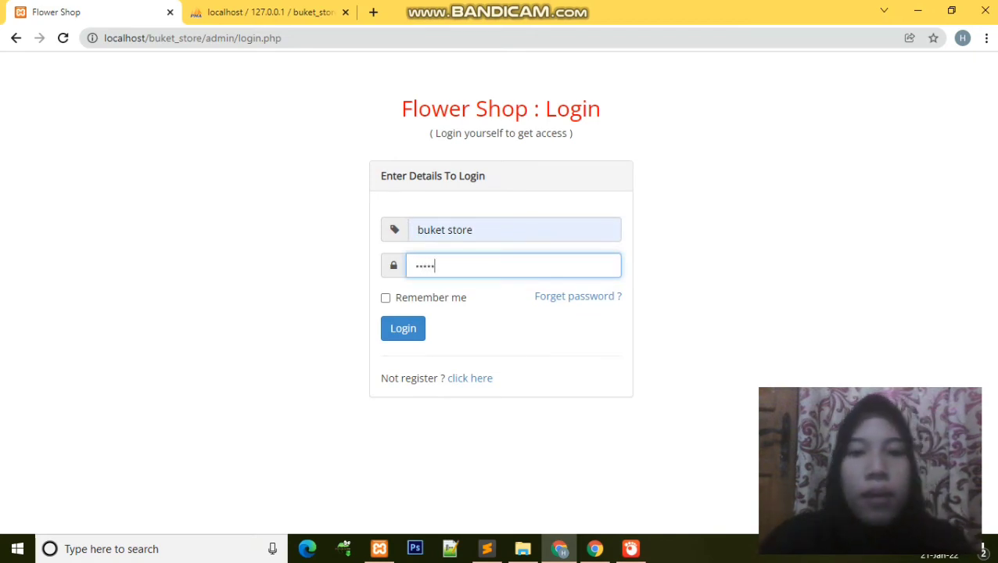
click(403, 329)
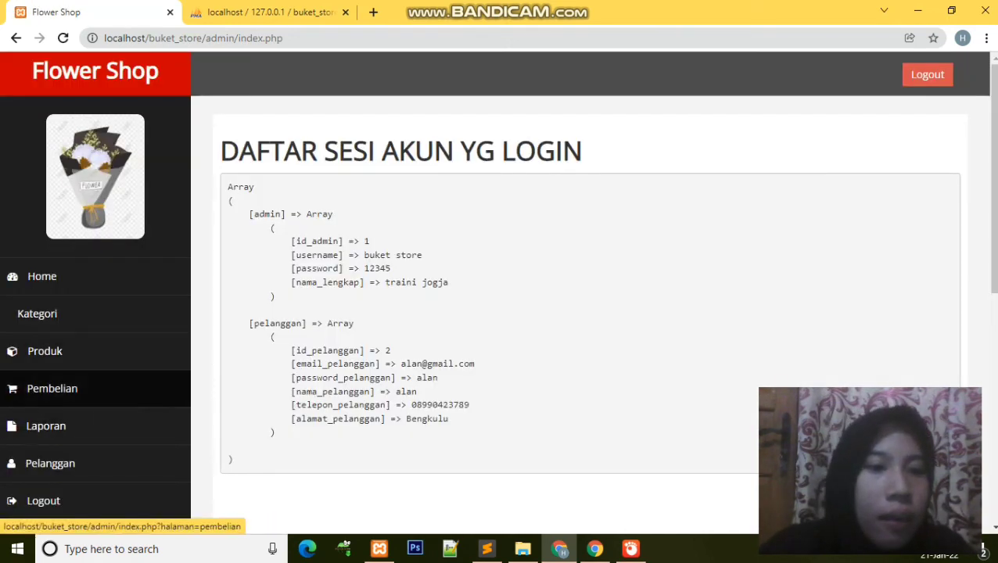
Step: Open the admin Pembelian list and view order 11's payment (Rp. 150,000, BRI, 2022-01-20)
click(52, 388)
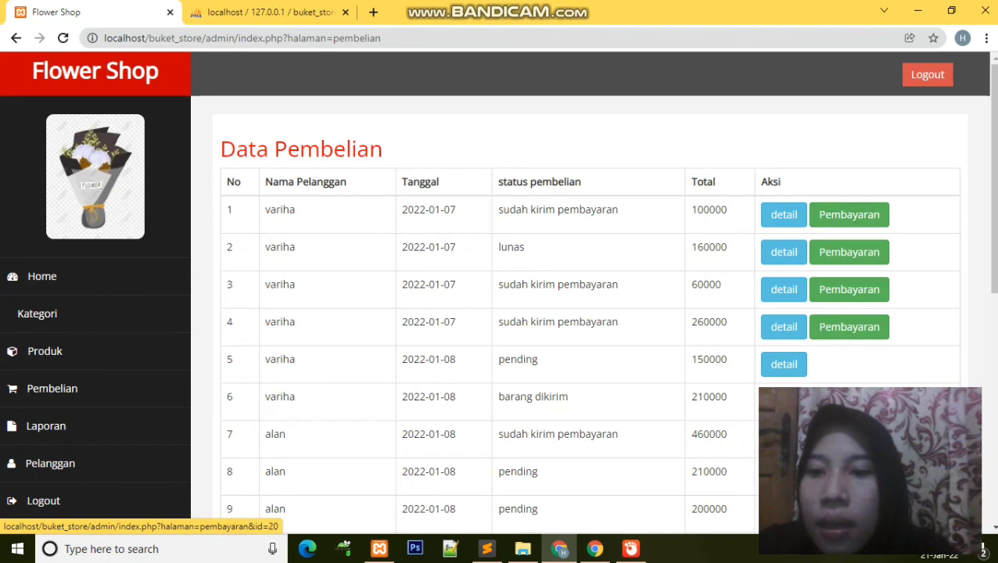
scroll(587, 313, down, 6)
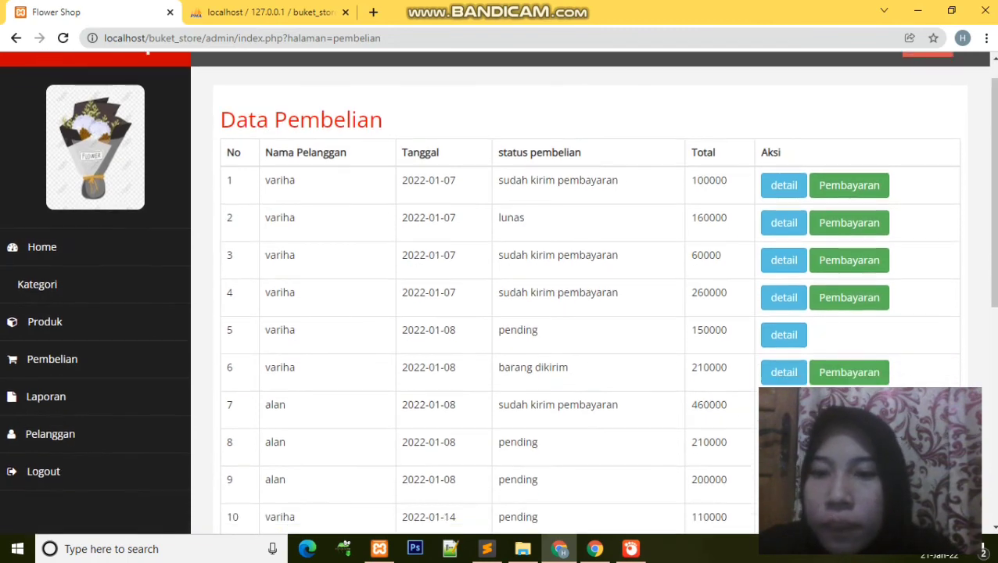
scroll(586, 313, up, 4)
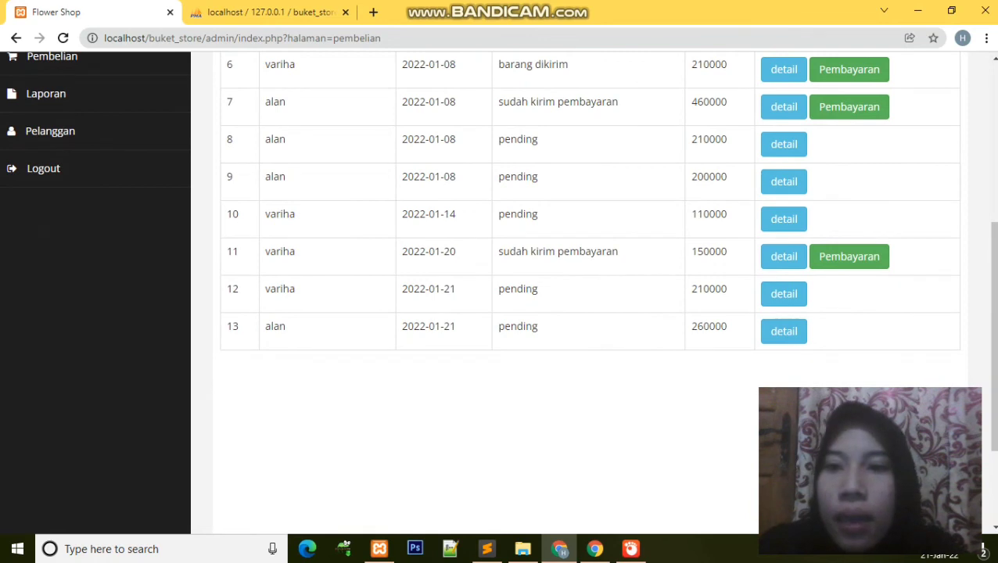
click(849, 257)
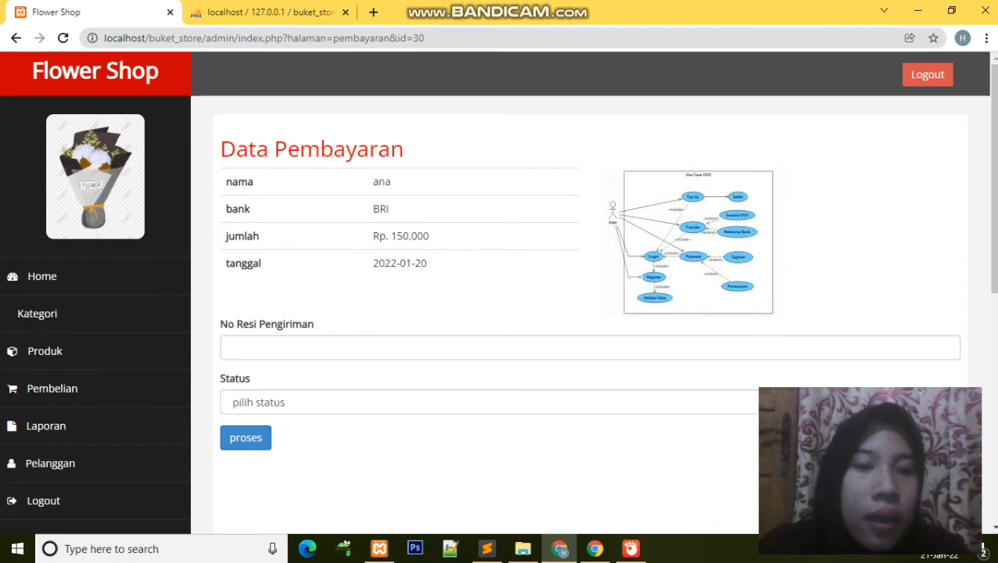
Step: Give order 11's payment the saved shipping receipt number and LUNAS status, and submit
click(258, 349)
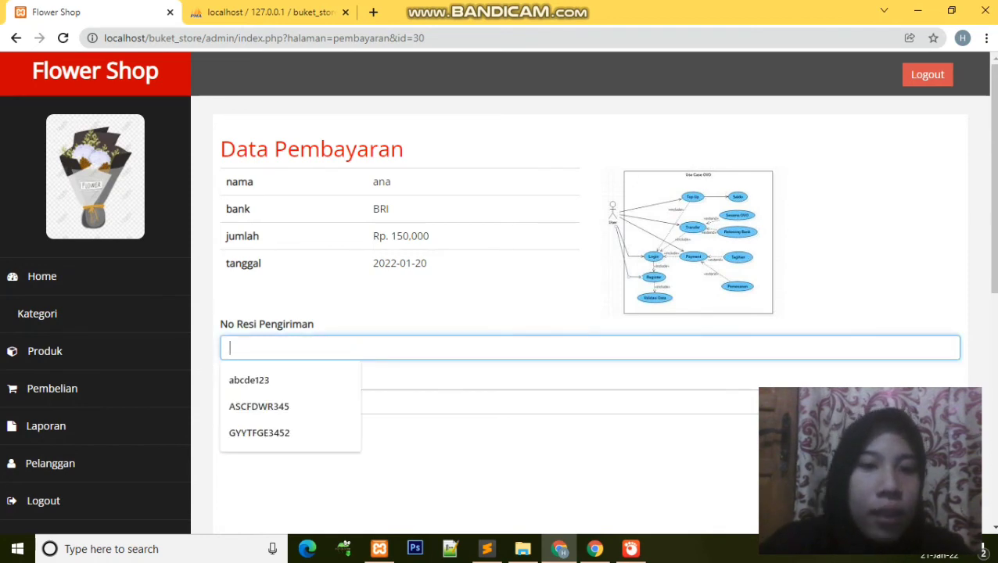
key(Down)
key(Down)
key(Return)
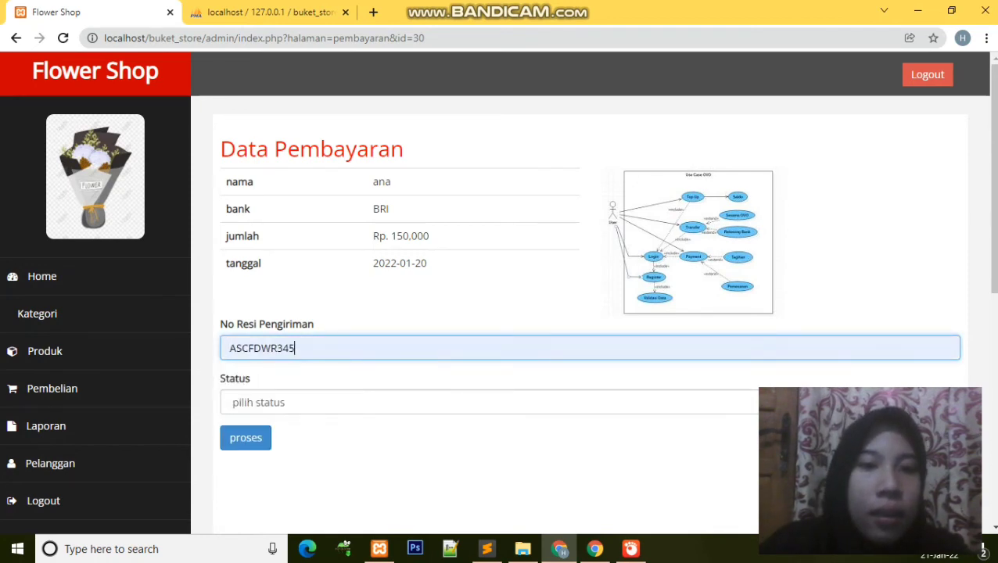
key(Tab)
key(space)
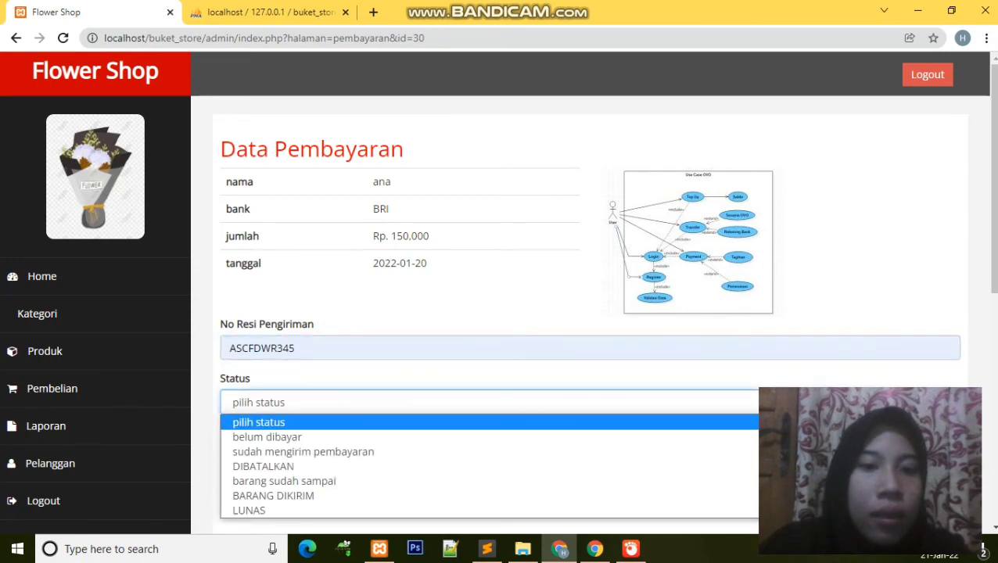
key(Down)
key(Down)
key(Down)
key(Down)
key(Down)
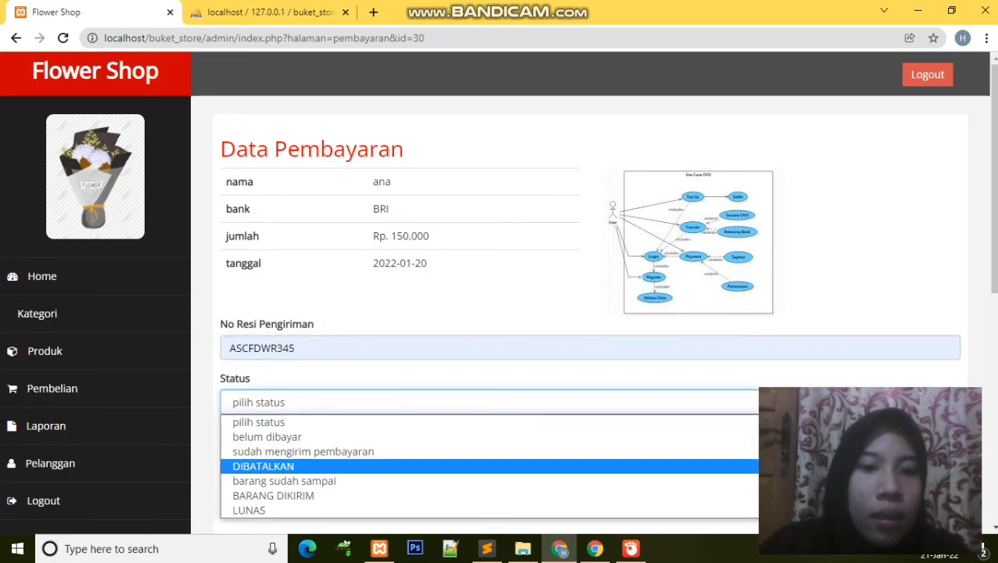
key(Return)
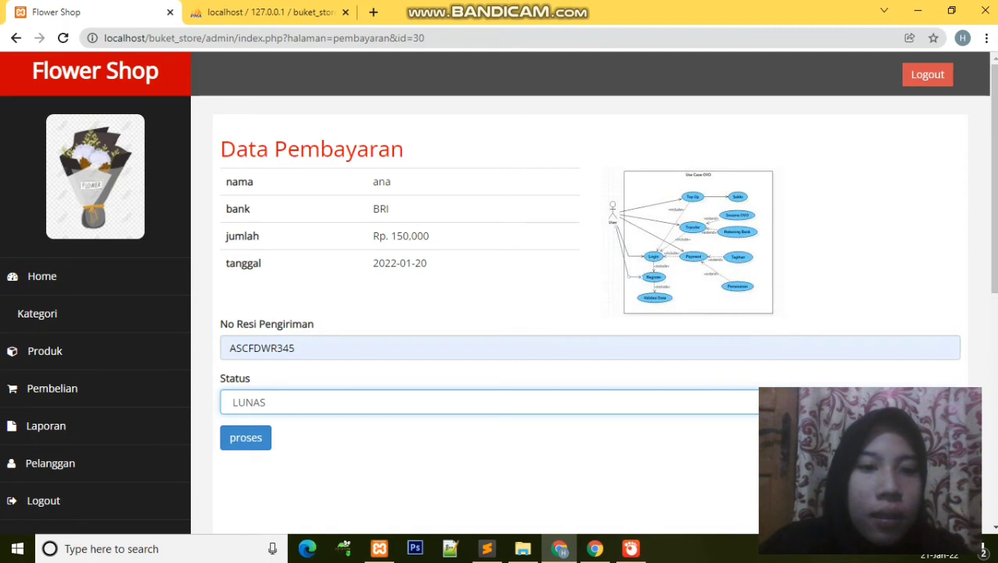
key(Tab)
key(Return)
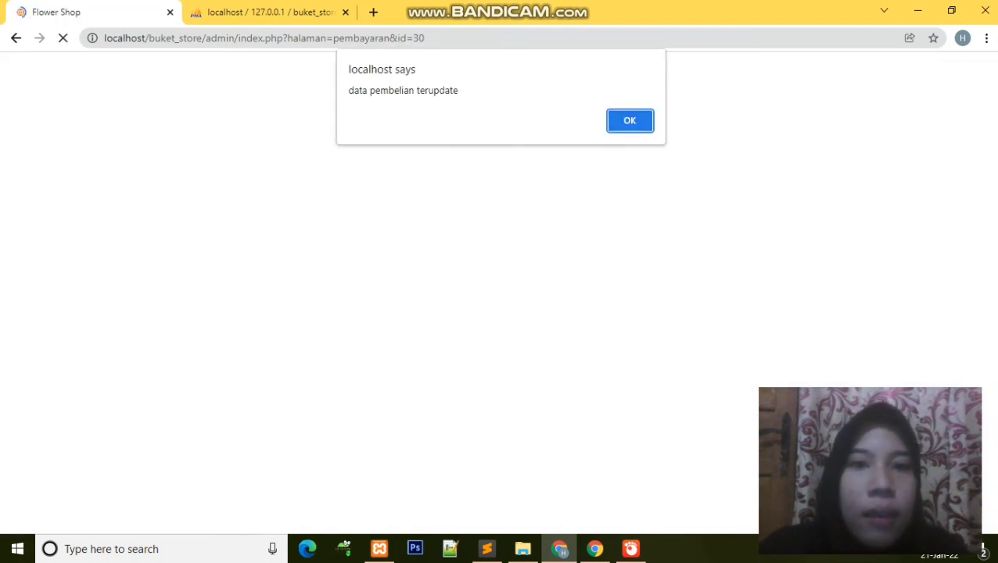
key(Return)
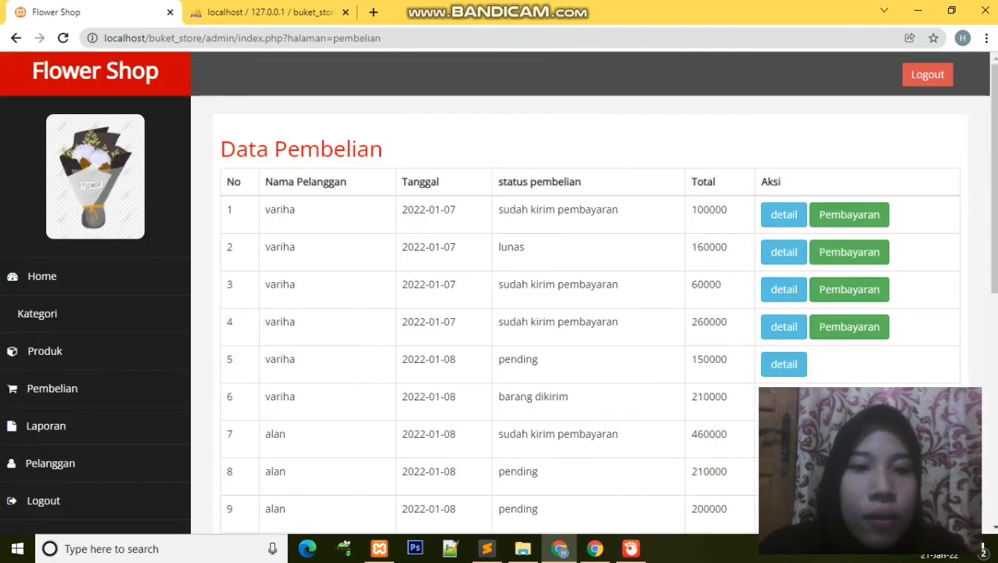
Step: Scroll through the updated admin page, then switch to the phpMyAdmin tab
scroll(849, 334, down, 3)
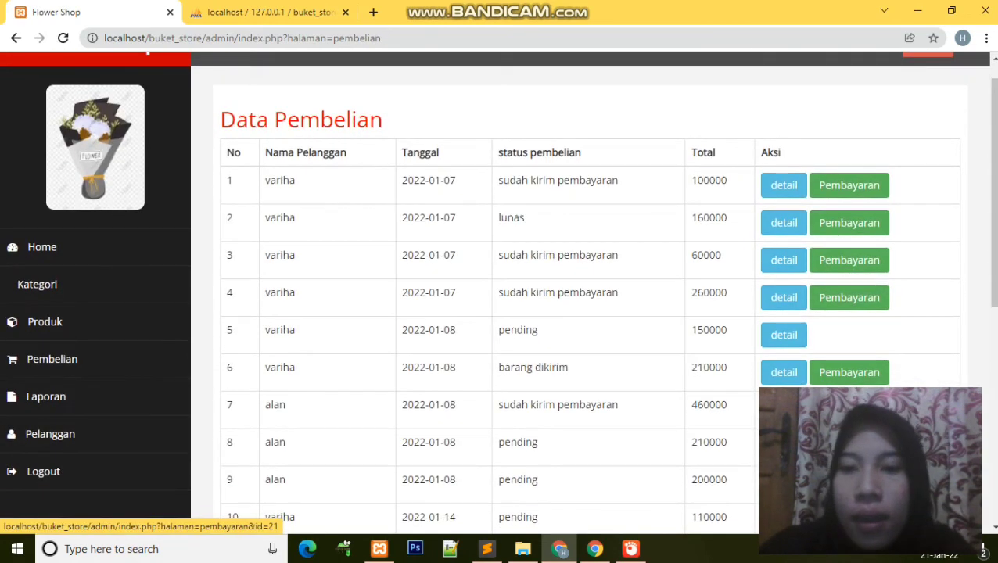
scroll(604, 292, down, 3)
scroll(604, 292, up, 3)
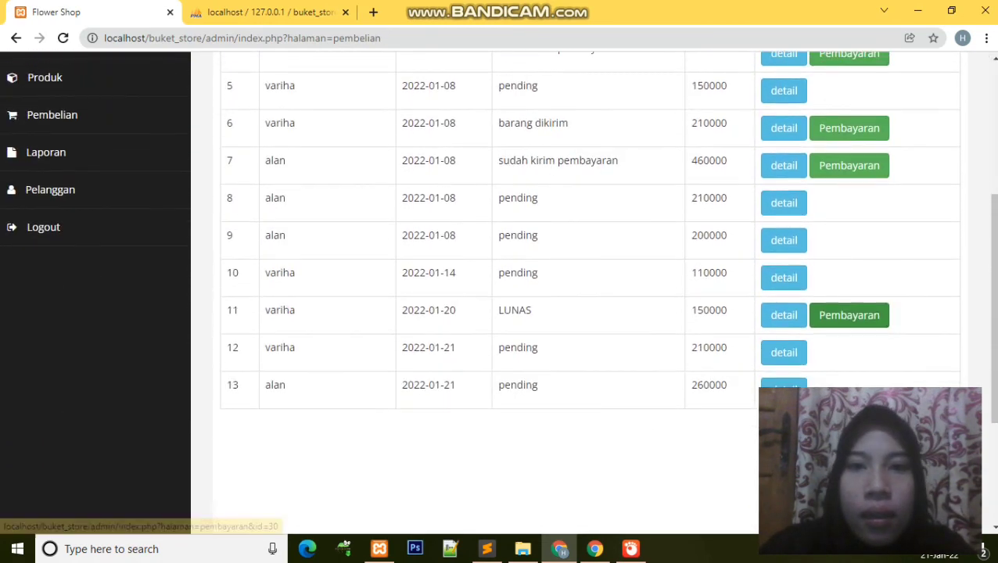
scroll(587, 292, up, 5)
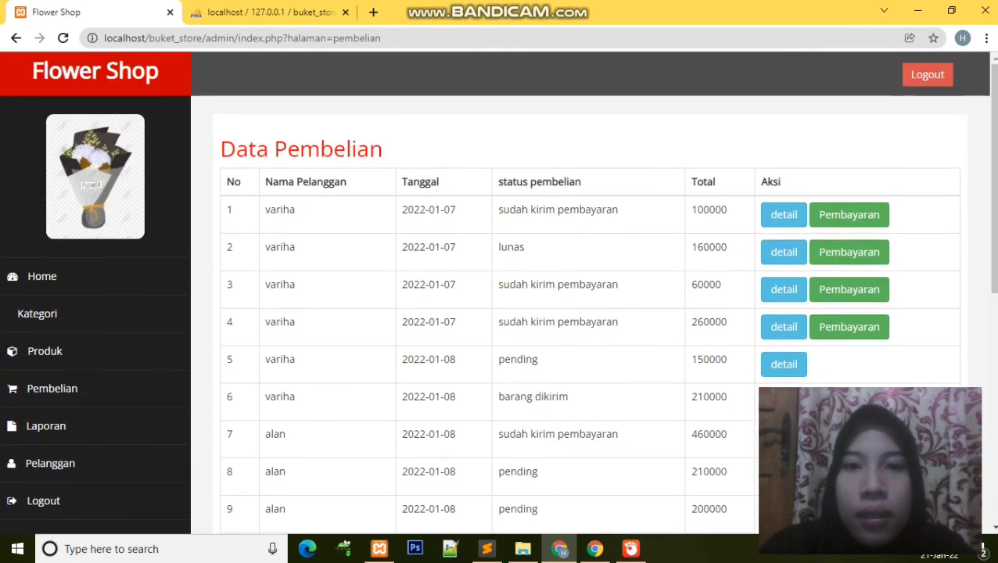
scroll(589, 292, down, 5)
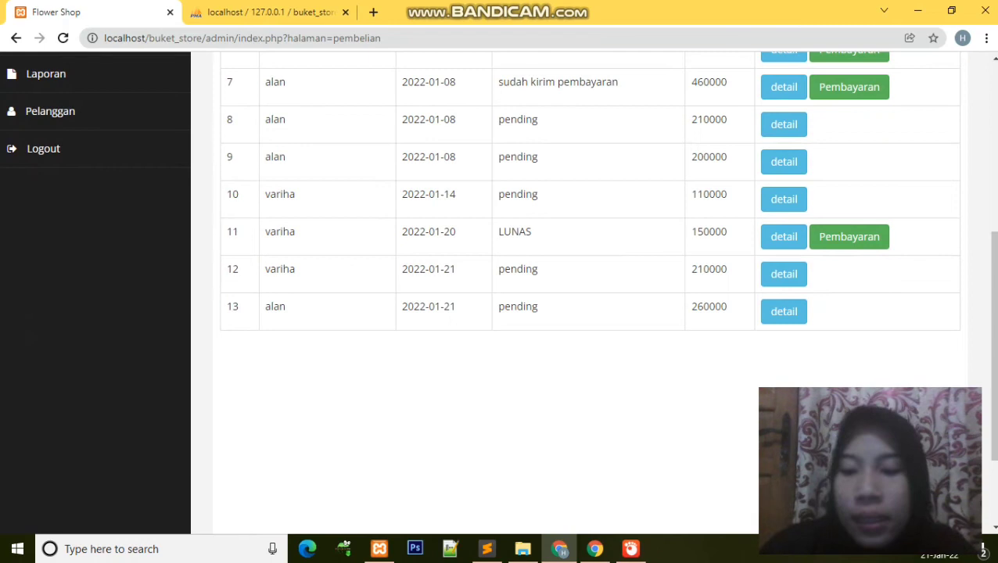
scroll(589, 292, up, 5)
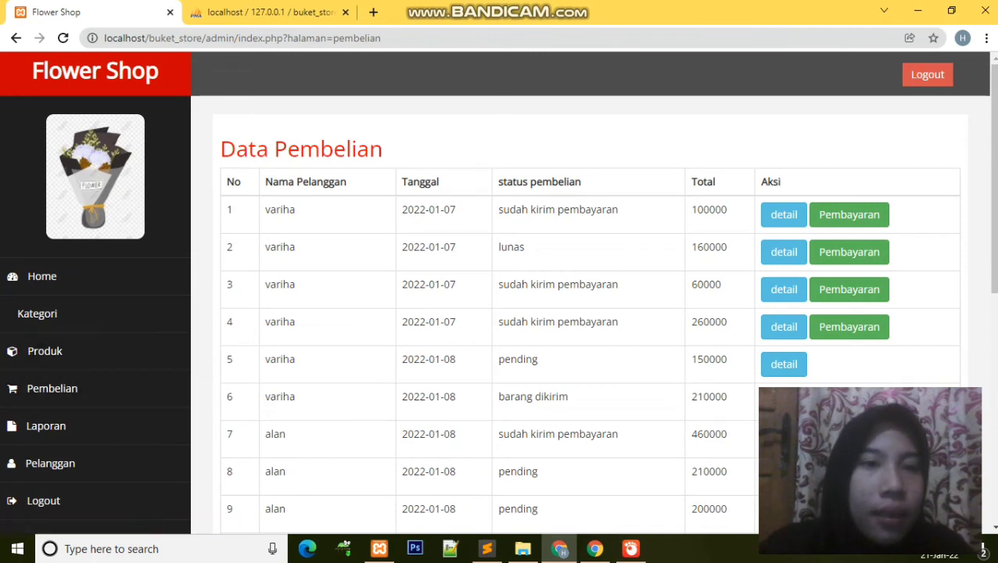
click(266, 12)
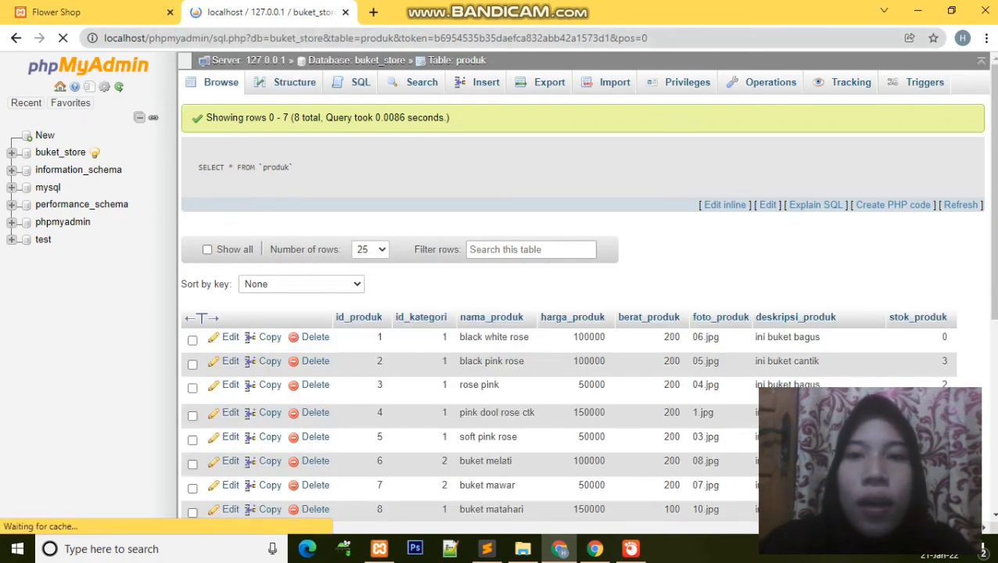
Step: Replace the phpMyAdmin address with localhost/buket_store/riwayat.php to load the purchase history
key(ctrl+l)
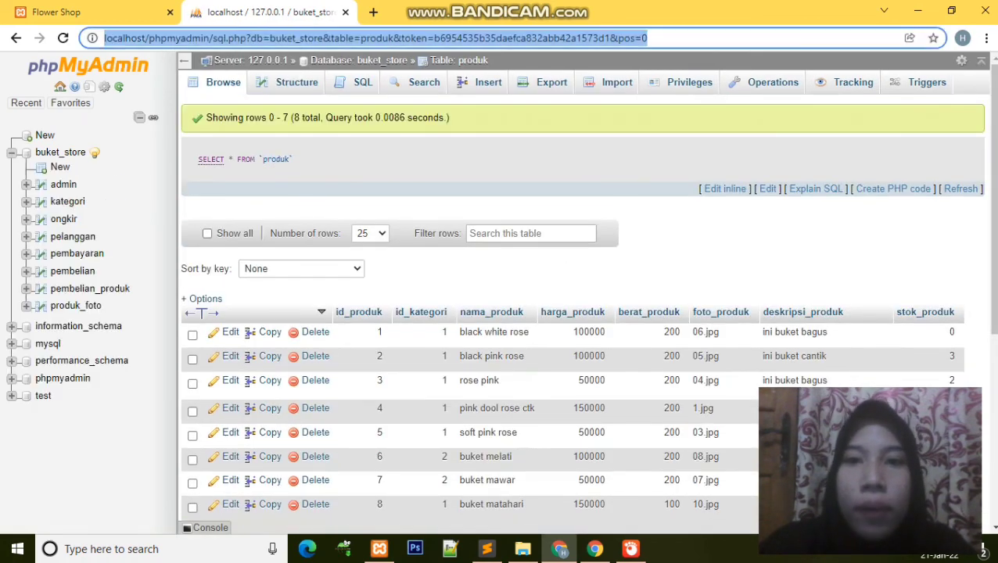
key(End)
key(BackSpace)
key(BackSpace)
key(BackSpace)
key(BackSpace)
key(BackSpace)
key(BackSpace)
key(BackSpace)
key(BackSpace)
key(BackSpace)
key(BackSpace)
key(BackSpace)
key(BackSpace)
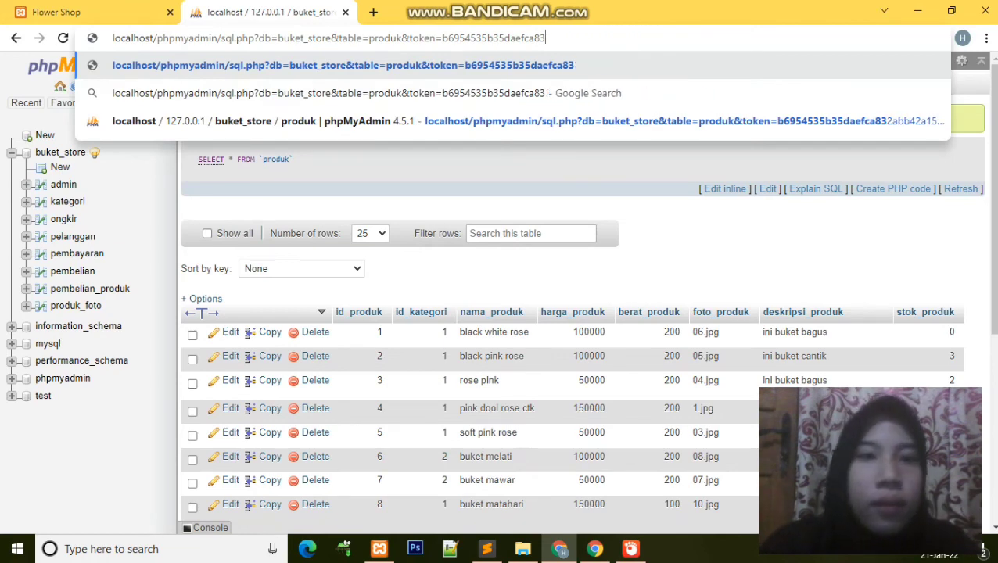
key(BackSpace)
key(BackSpace)
key(BackSpace)
key(BackSpace)
key(BackSpace)
key(BackSpace)
key(BackSpace)
key(BackSpace)
key(BackSpace)
key(BackSpace)
key(BackSpace)
key(BackSpace)
key(BackSpace)
key(BackSpace)
key(BackSpace)
key(BackSpace)
key(BackSpace)
key(BackSpace)
key(BackSpace)
key(BackSpace)
key(BackSpace)
key(BackSpace)
key(BackSpace)
key(BackSpace)
key(BackSpace)
key(BackSpace)
key(BackSpace)
key(BackSpace)
key(BackSpace)
key(BackSpace)
key(BackSpace)
key(BackSpace)
key(BackSpace)
key(BackSpace)
key(BackSpace)
key(BackSpace)
key(BackSpace)
key(BackSpace)
key(BackSpace)
key(BackSpace)
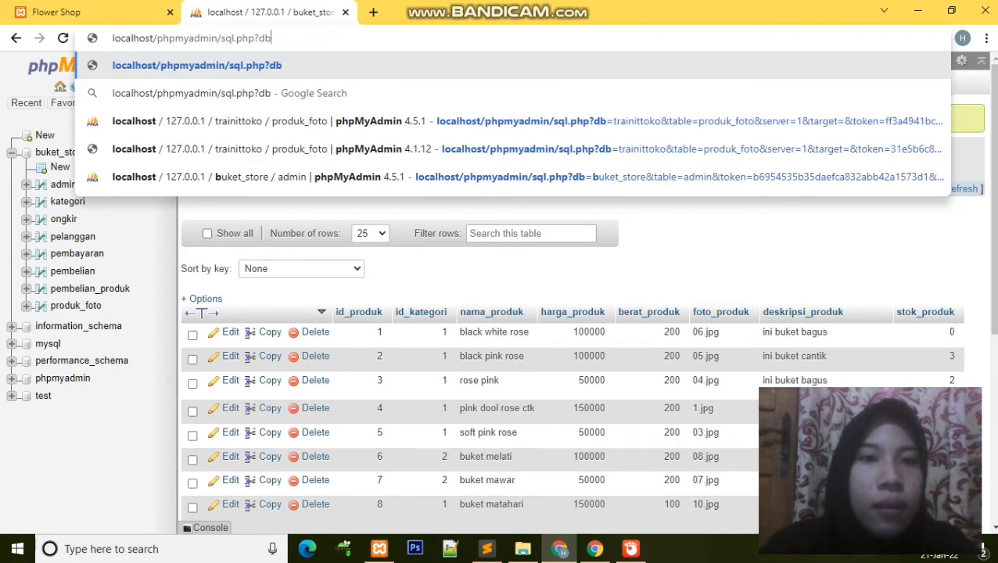
text(/)
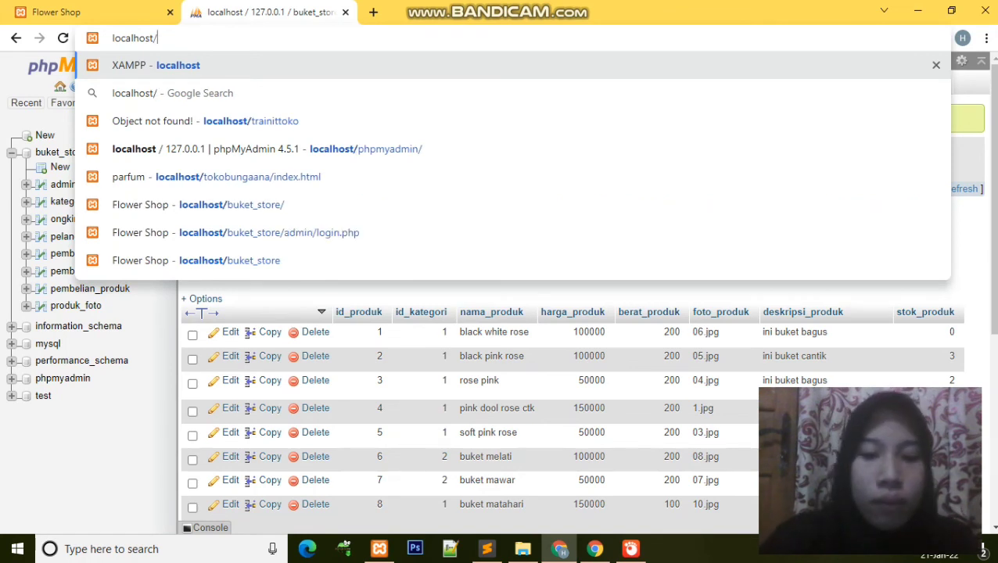
text(buke)
text(t)
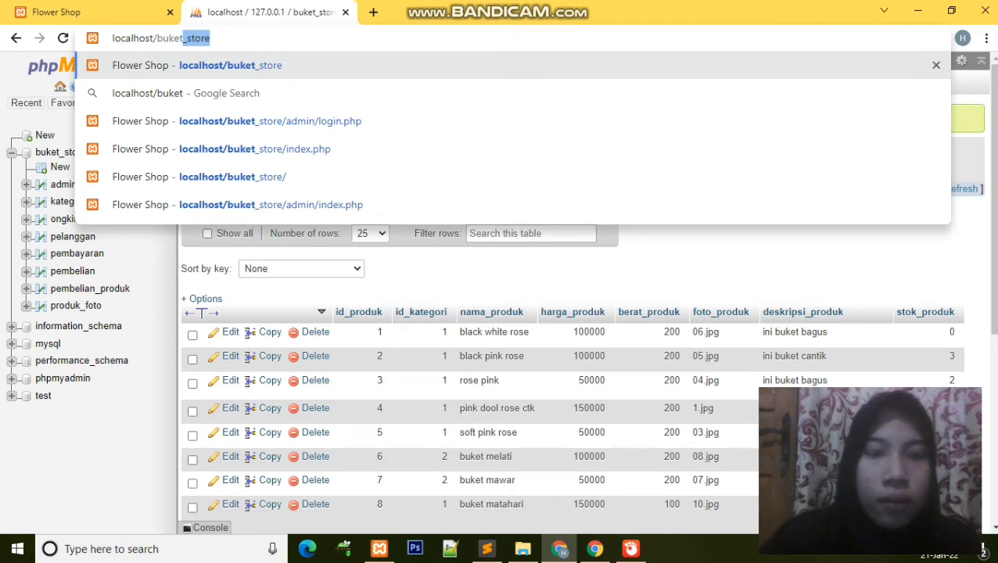
text(_)
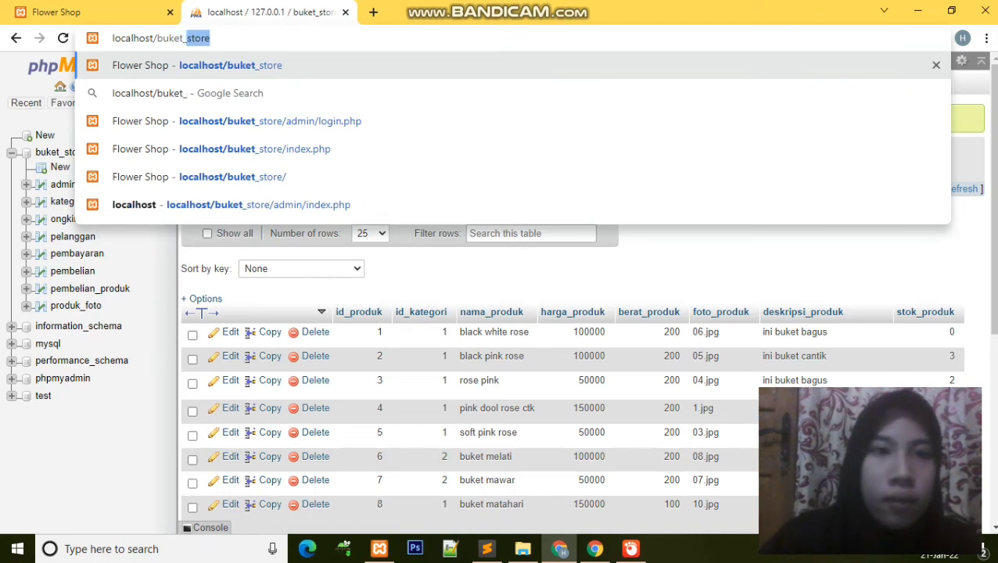
key(Right)
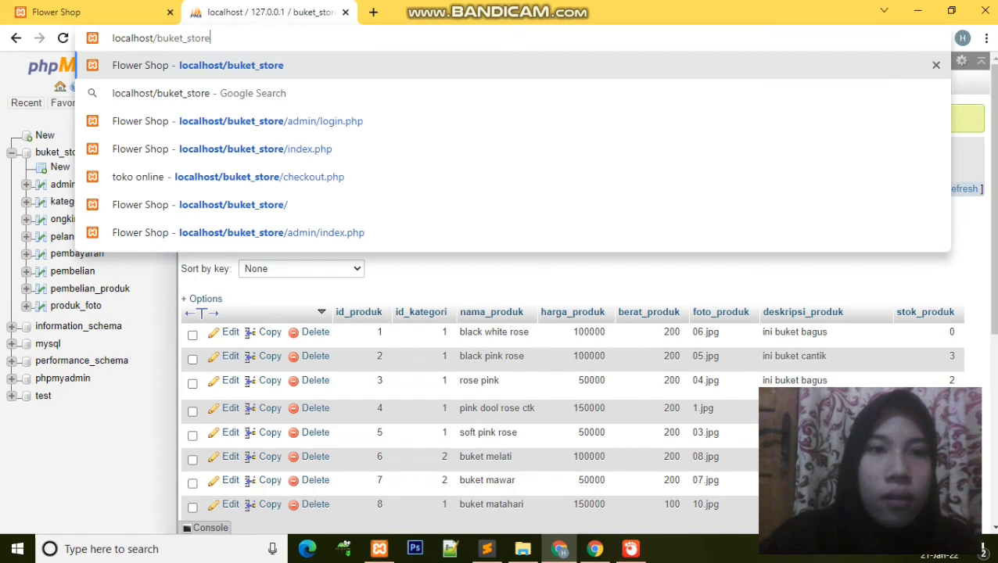
text(/)
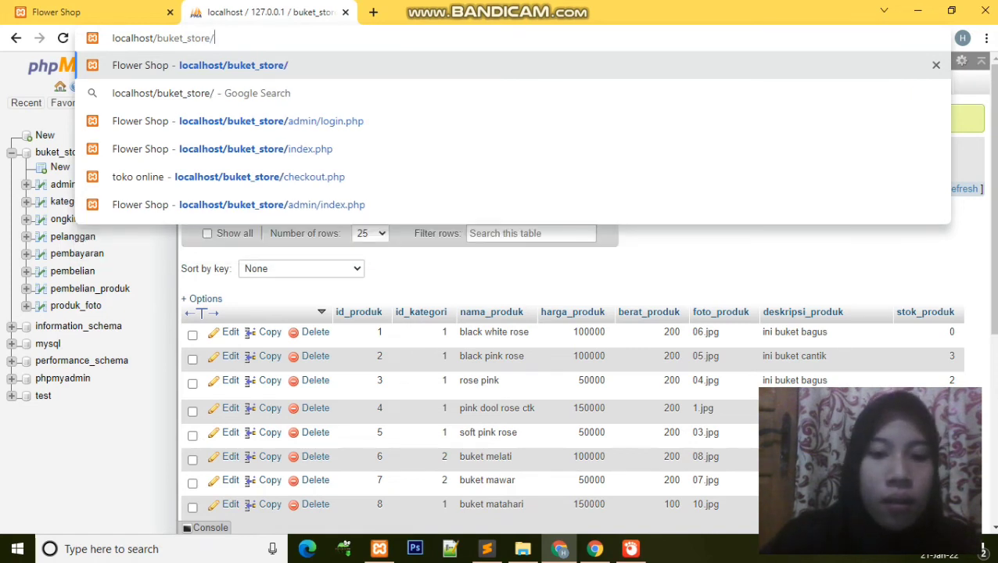
text(riw)
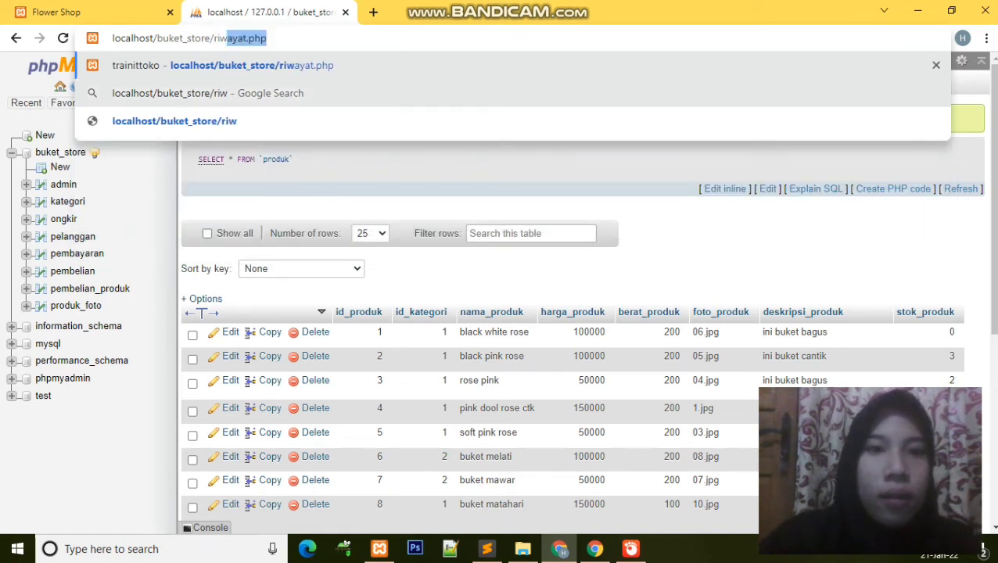
key(Return)
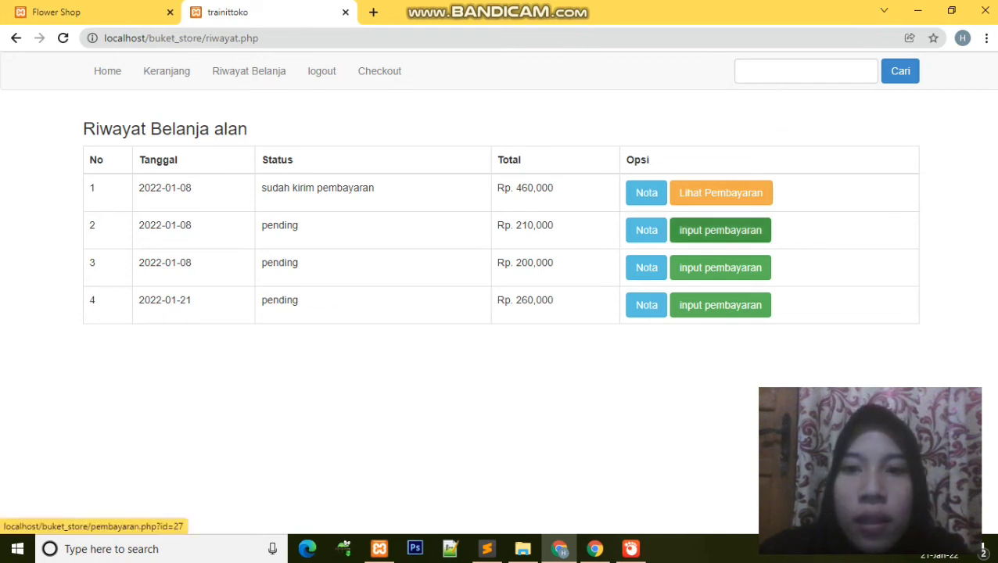
click(646, 230)
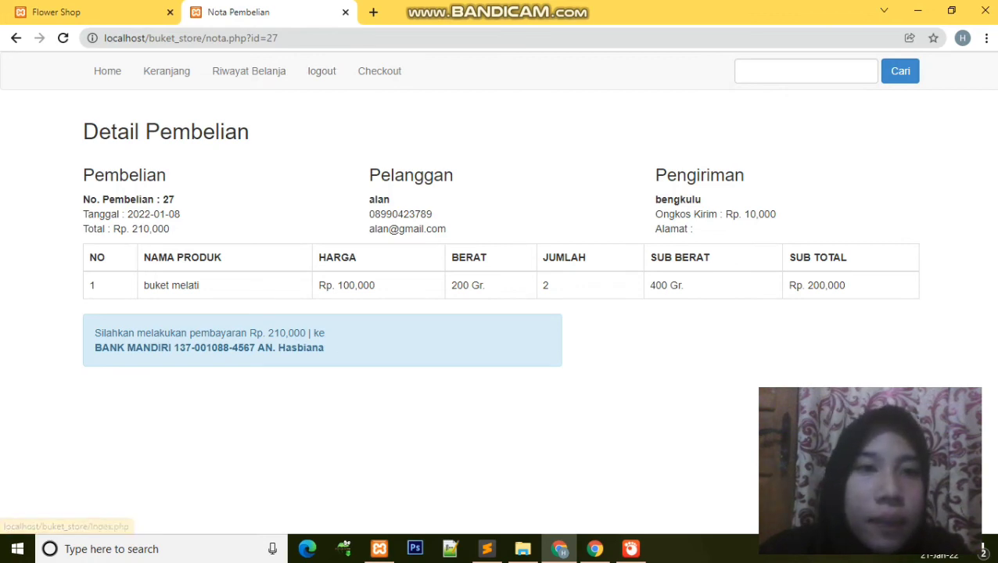
click(16, 37)
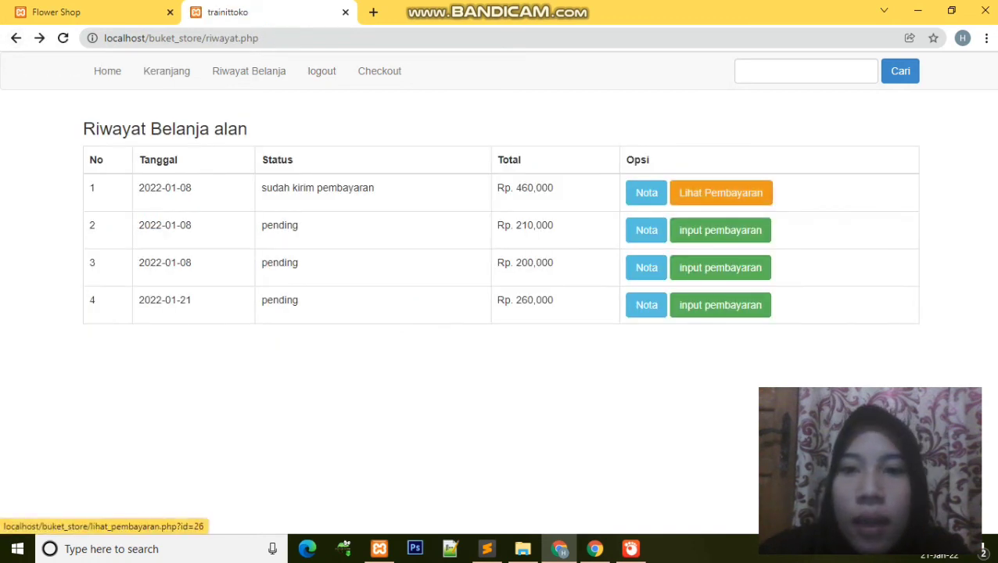
click(721, 193)
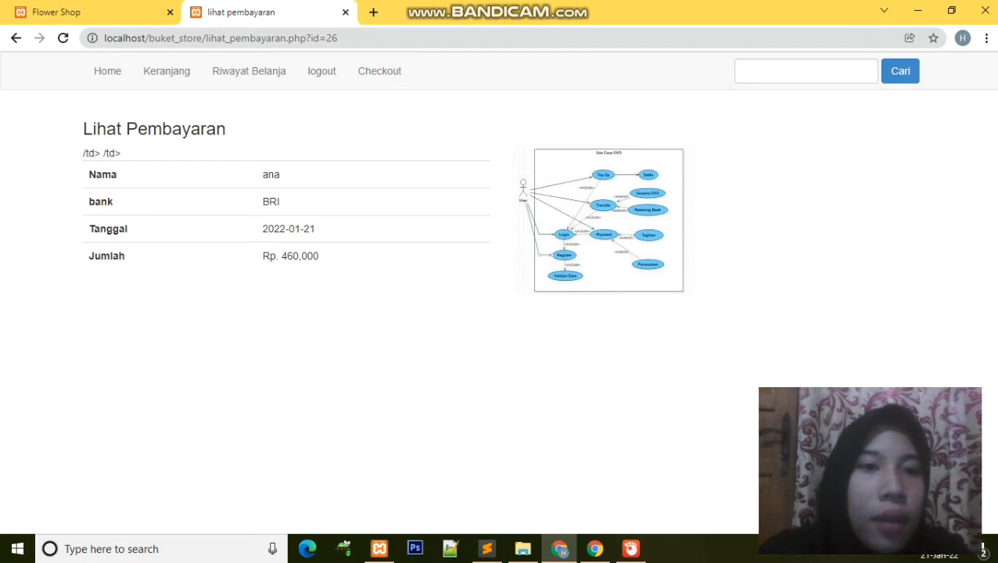
key(alt+Left)
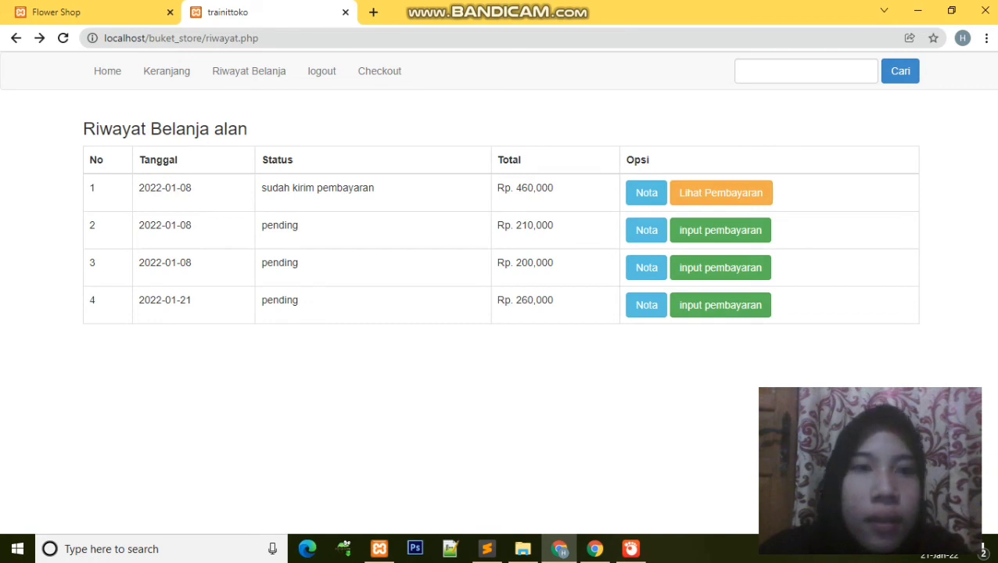
key(alt+Right)
key(alt+Left)
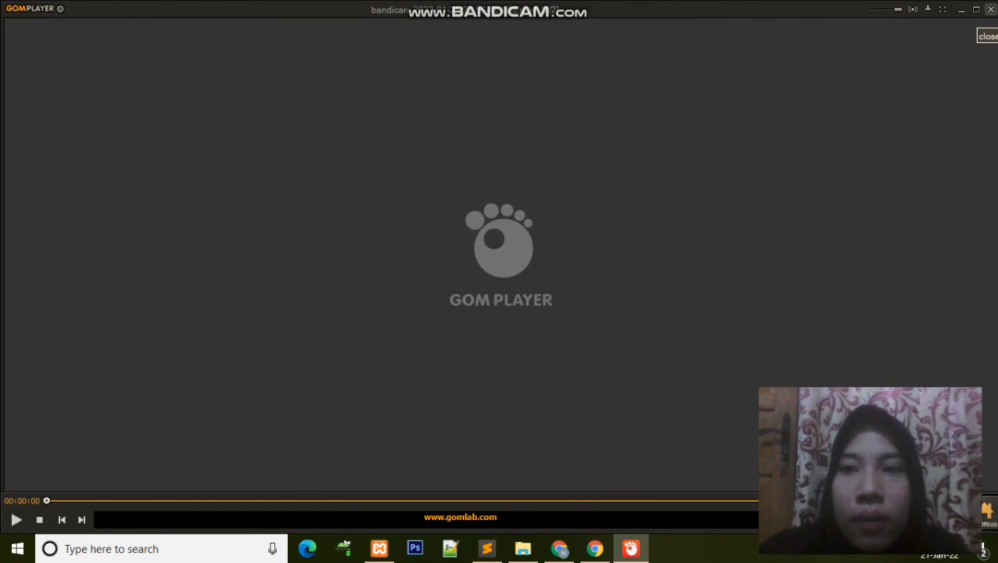
Step: Close the video player, start Bandicam on the 23-21-22 file, and return to Riwayat Belanja
key(alt+F4)
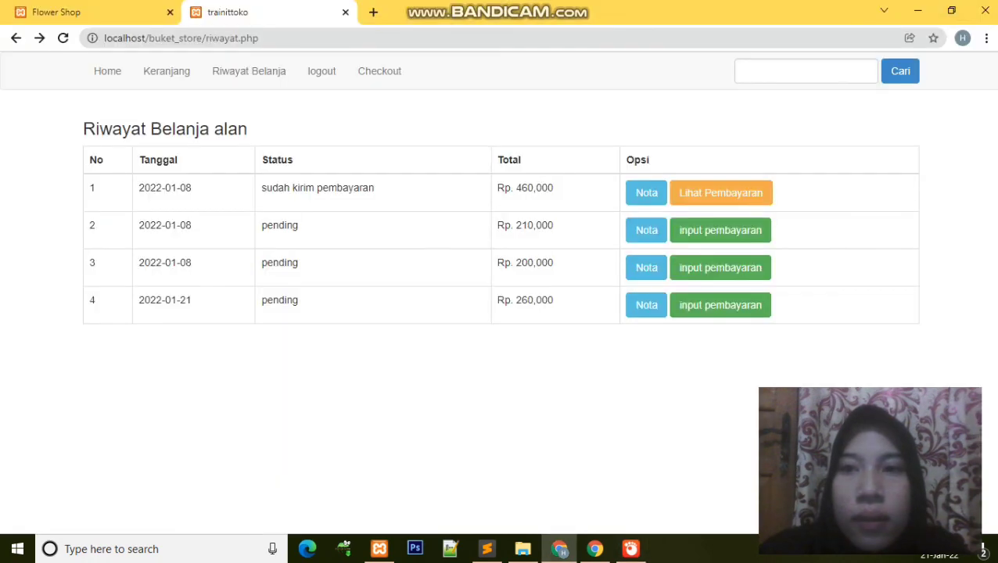
click(918, 10)
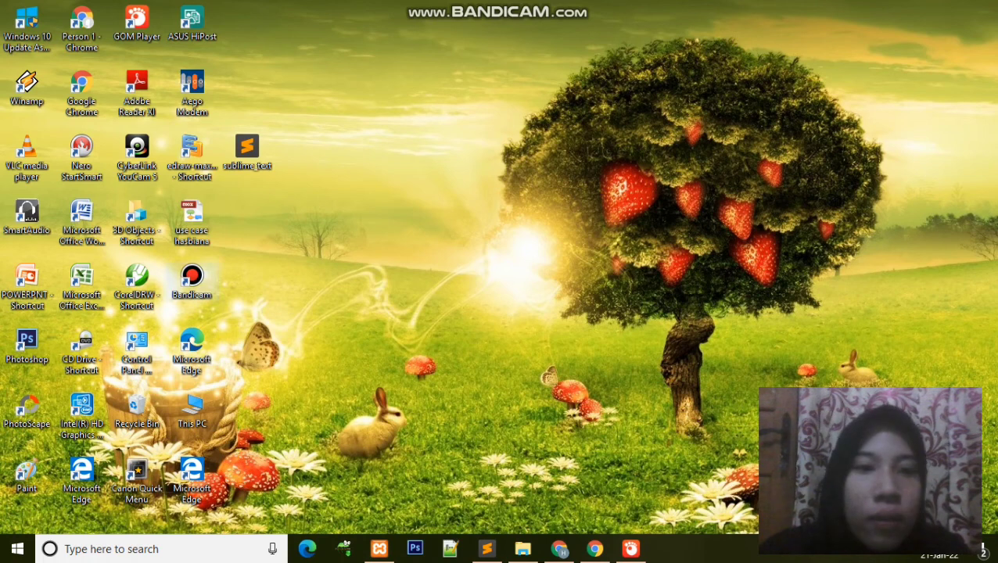
click(192, 281)
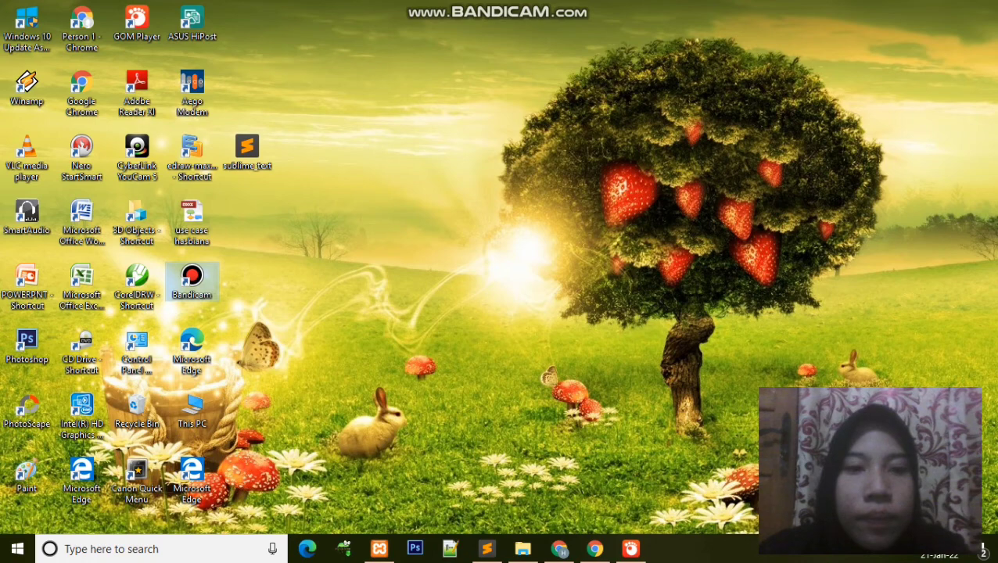
key(Return)
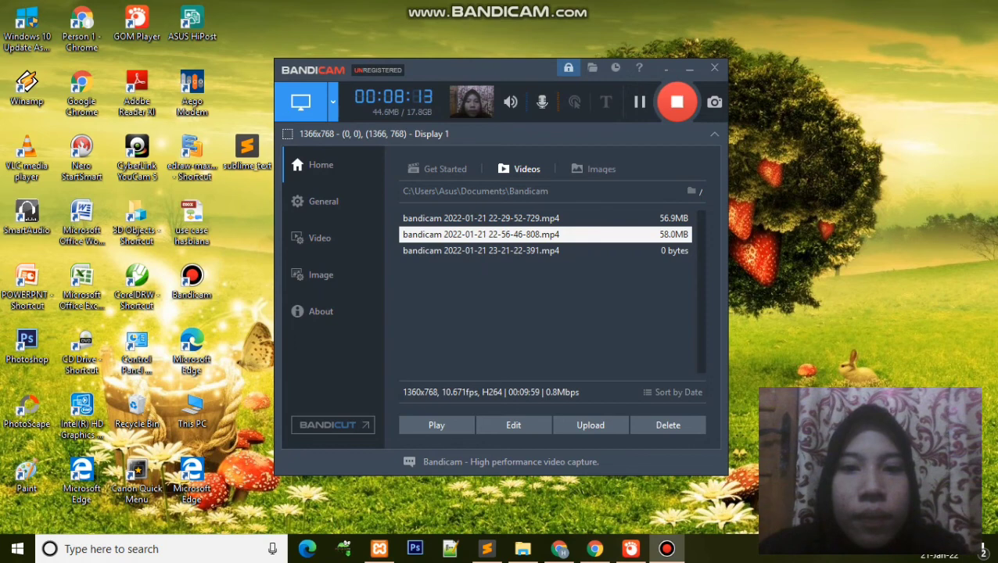
click(481, 250)
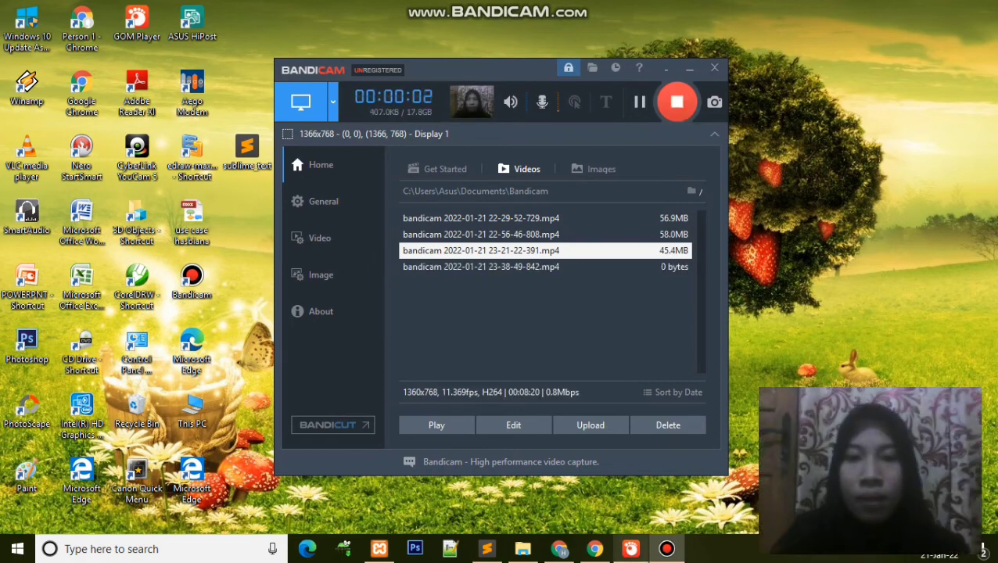
key(alt+Tab)
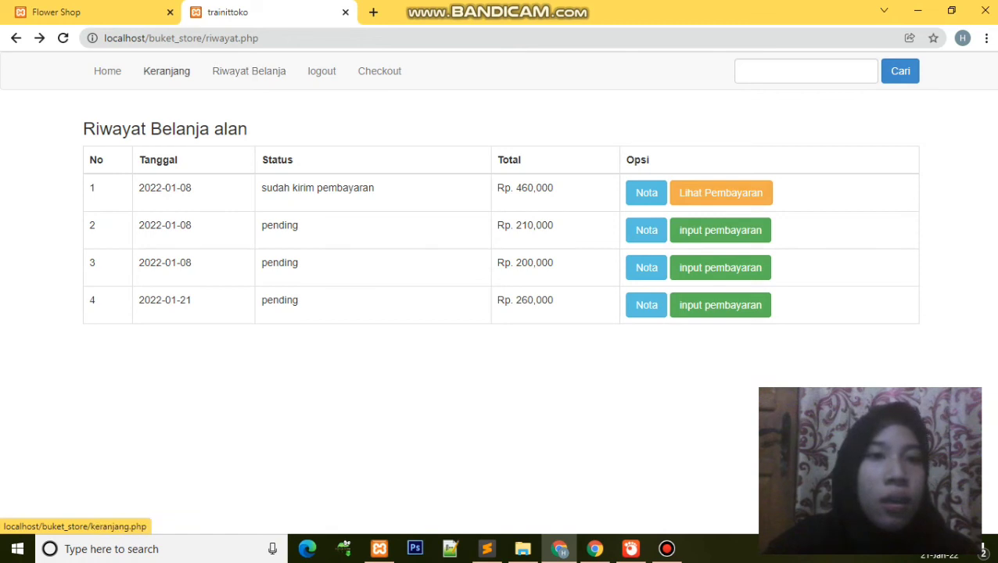
Step: From the storefront Home page, go to localhost/buket_store/admin/login.php
click(107, 70)
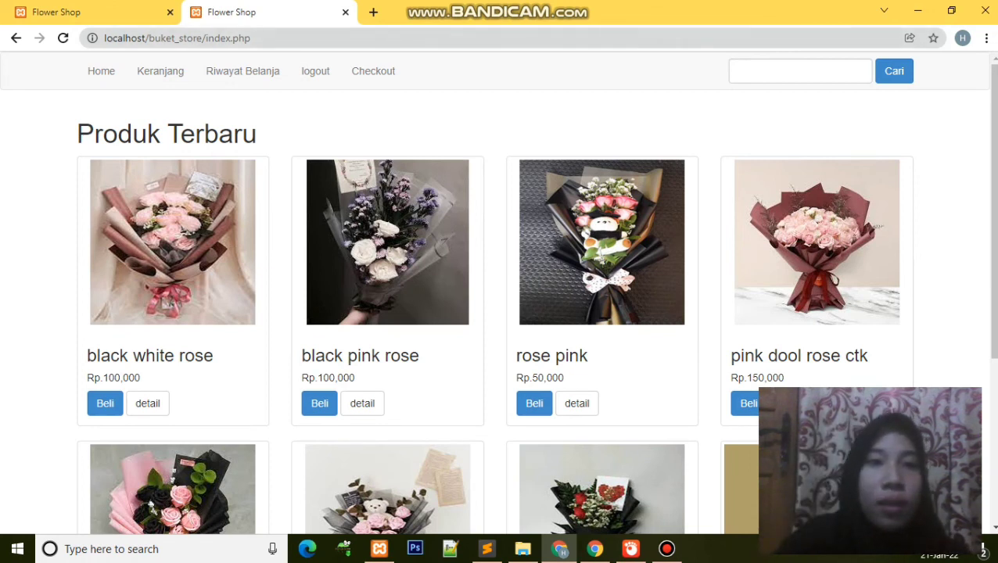
click(177, 37)
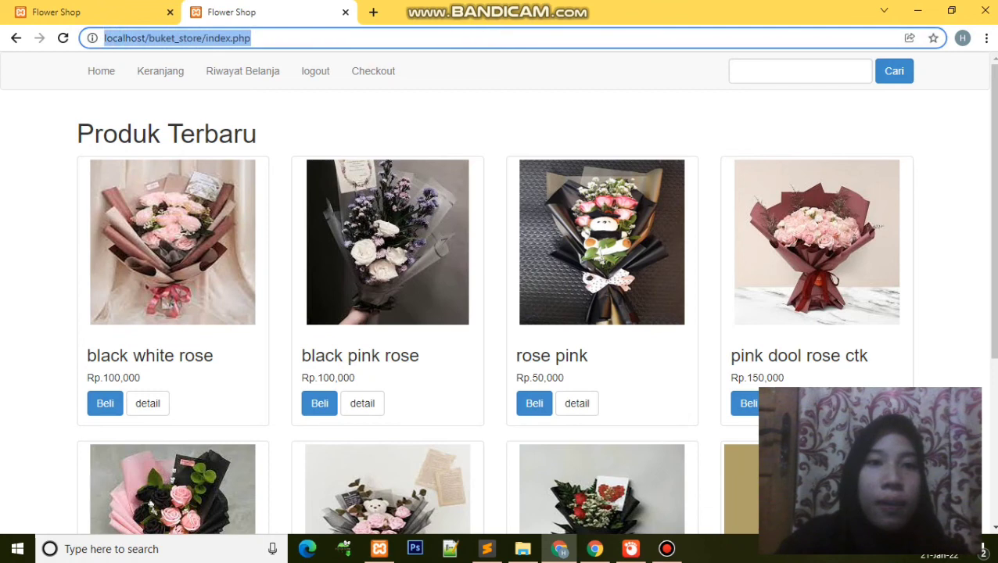
key(End)
key(BackSpace)
key(BackSpace)
key(BackSpace)
key(BackSpace)
key(BackSpace)
key(BackSpace)
key(BackSpace)
key(BackSpace)
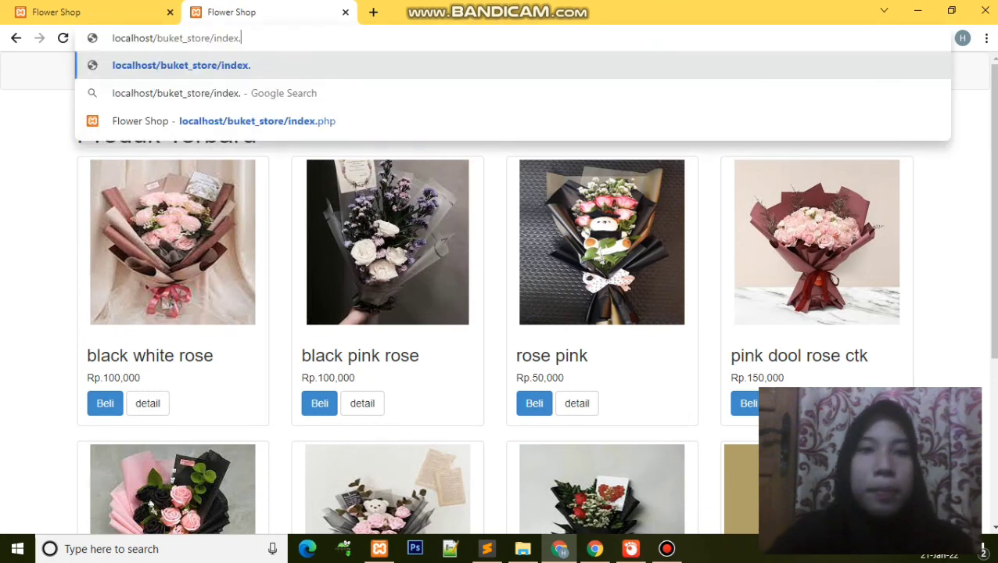
key(BackSpace)
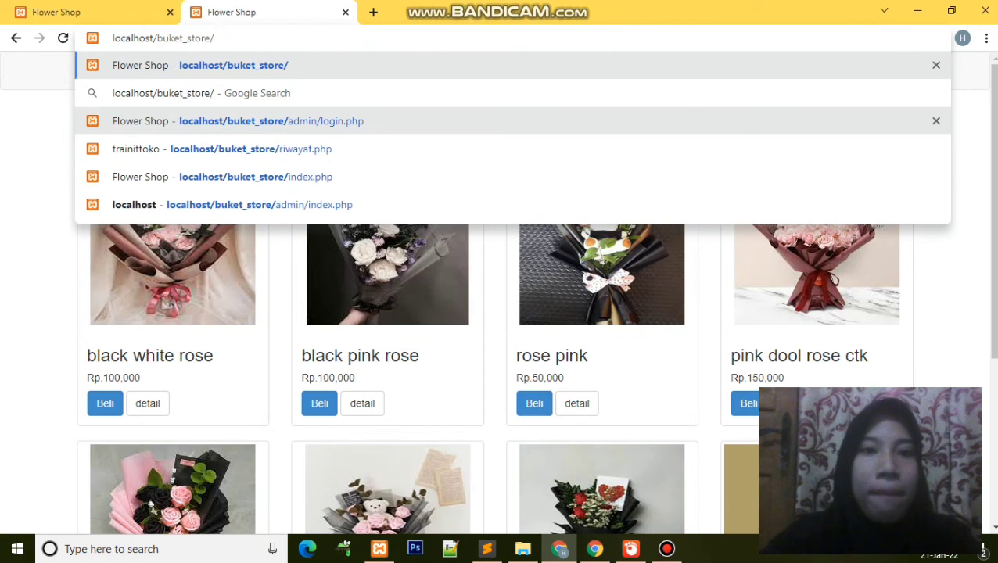
key(Down)
key(Down)
key(Return)
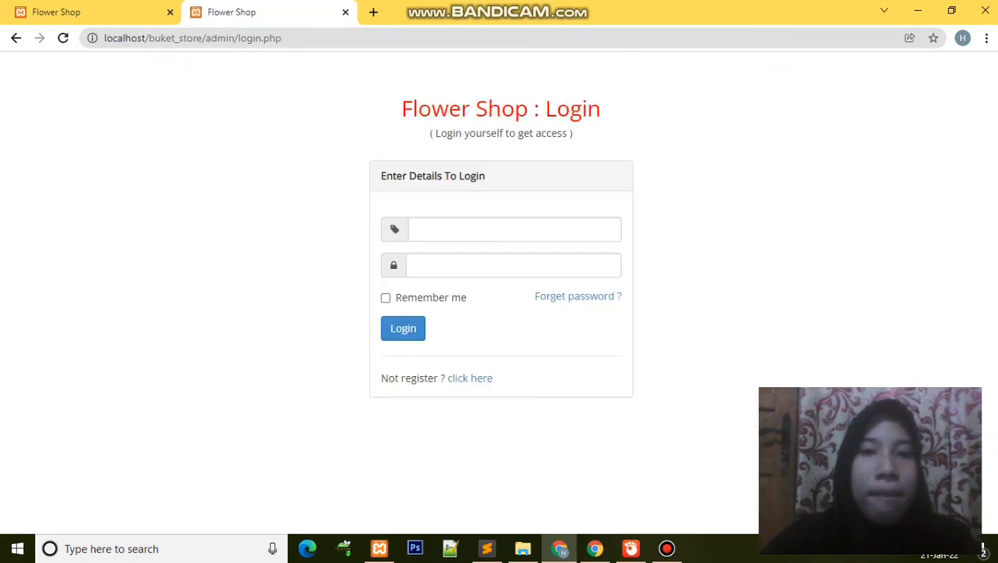
Step: Log in to the admin area with the saved admin username and the admin password
click(514, 229)
text(bu)
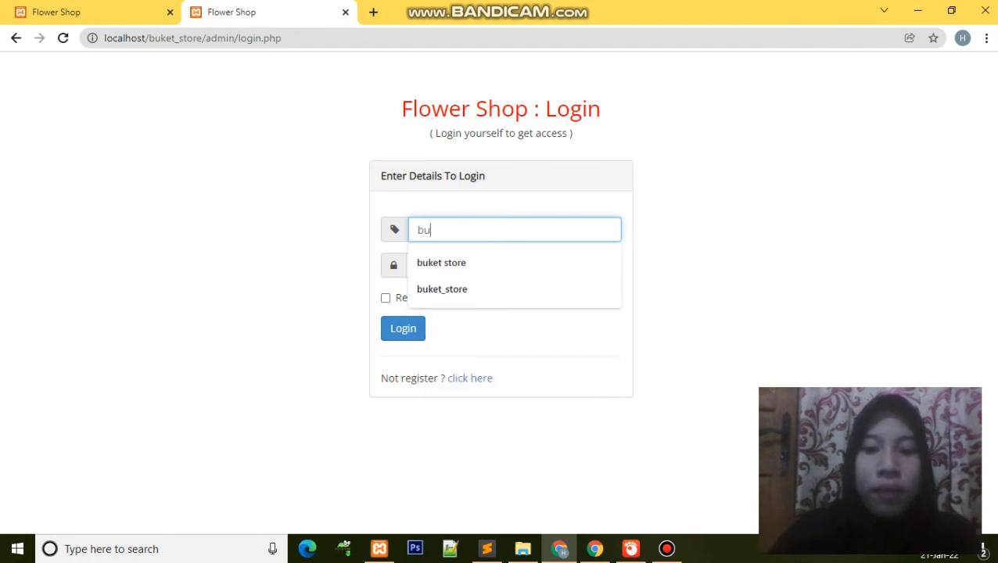
text(ket)
key(Down)
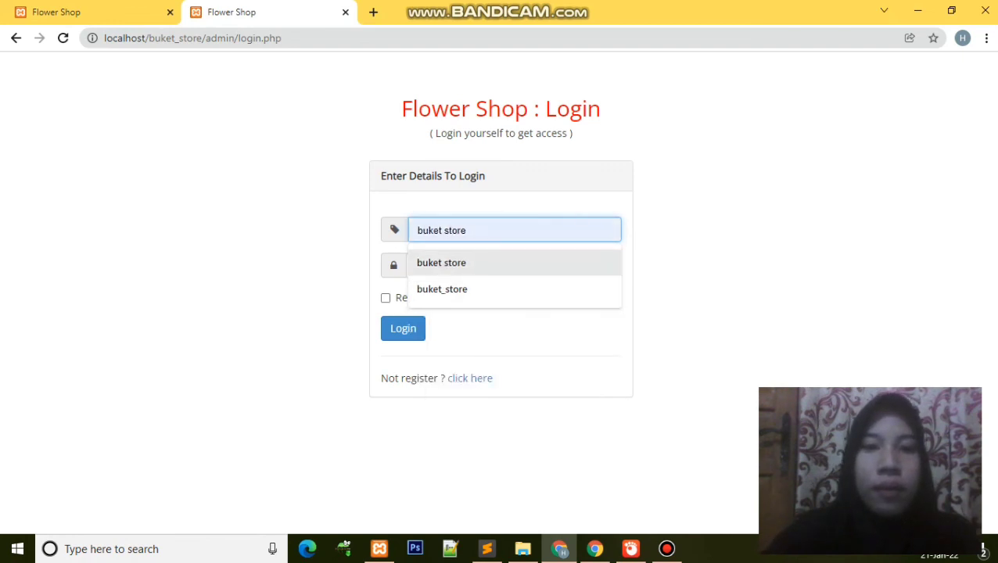
key(Return)
key(Tab)
text(admin)
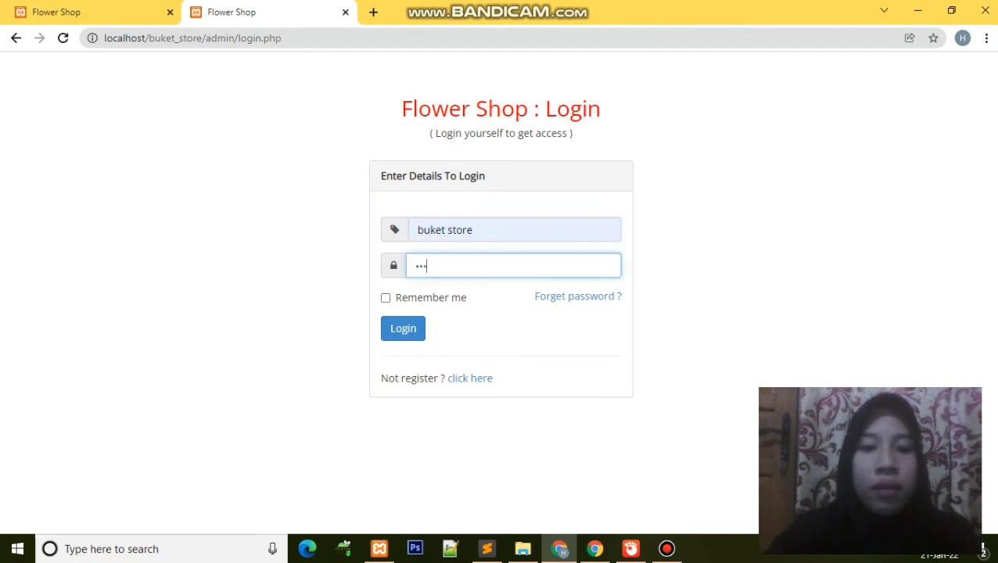
click(403, 329)
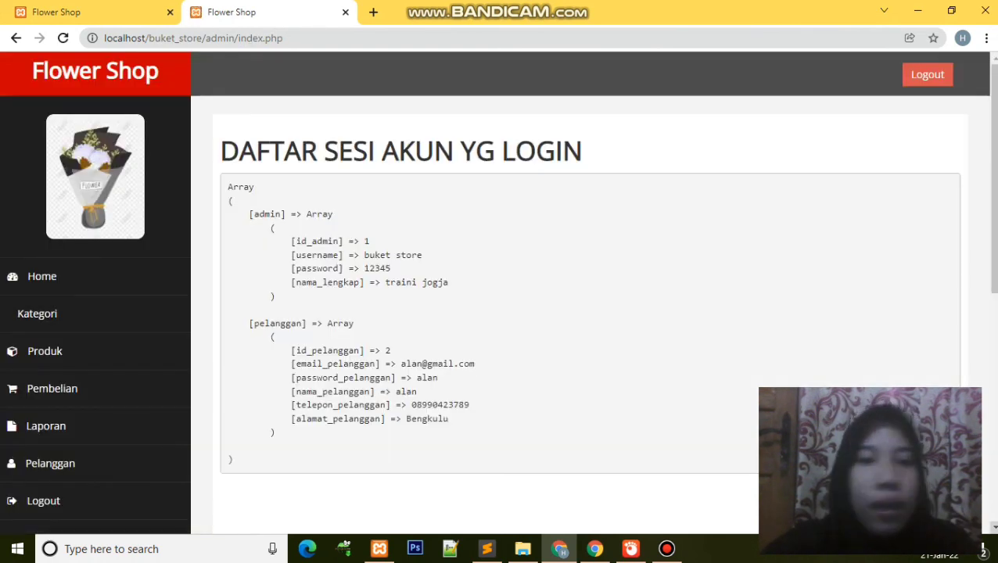
Step: Open the Pembelian list and view details of order 8, pending Rp. 210,000
scroll(500, 282, down, 2)
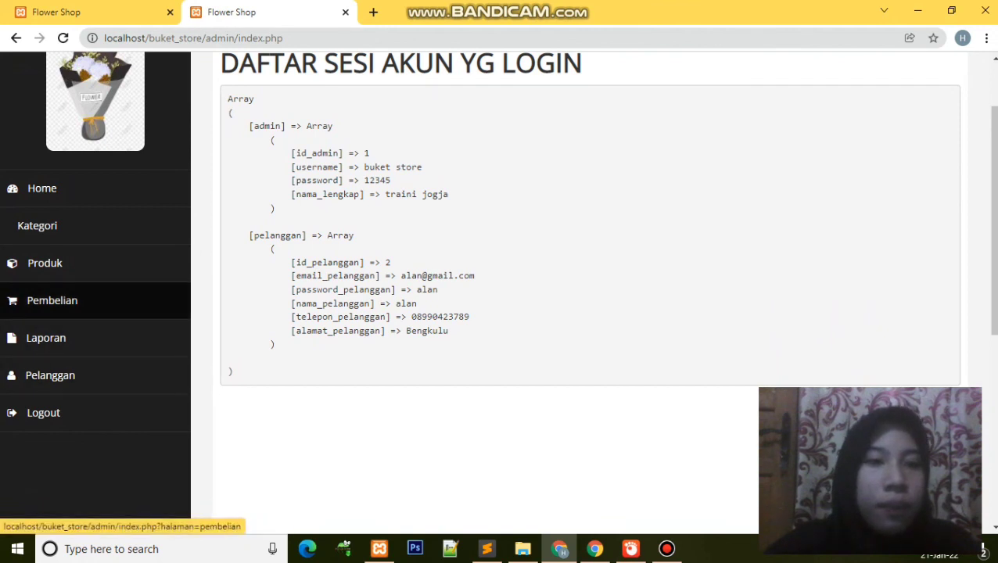
click(51, 300)
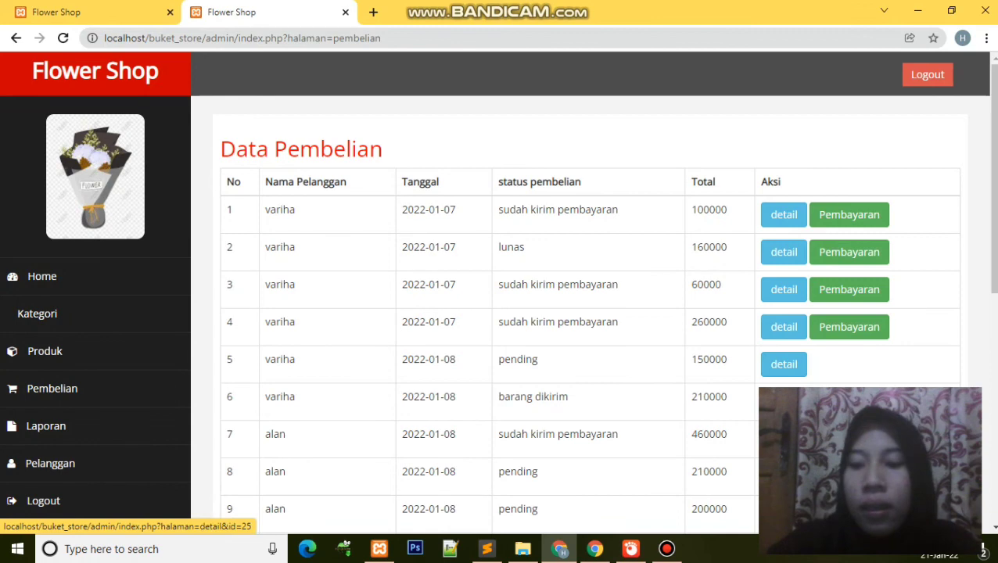
scroll(784, 368, down, 3)
scroll(784, 368, up, 1)
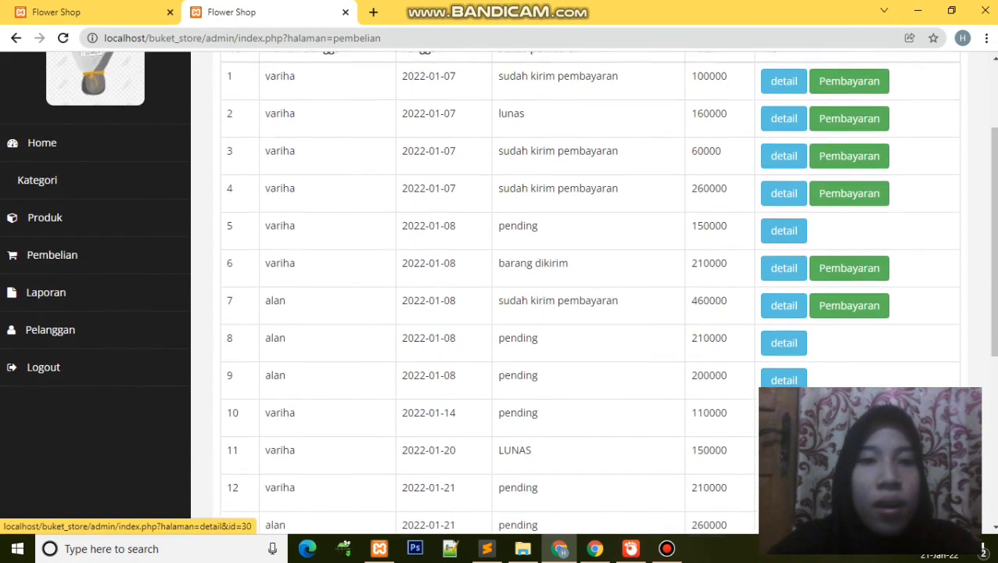
scroll(784, 382, up, 1)
click(784, 385)
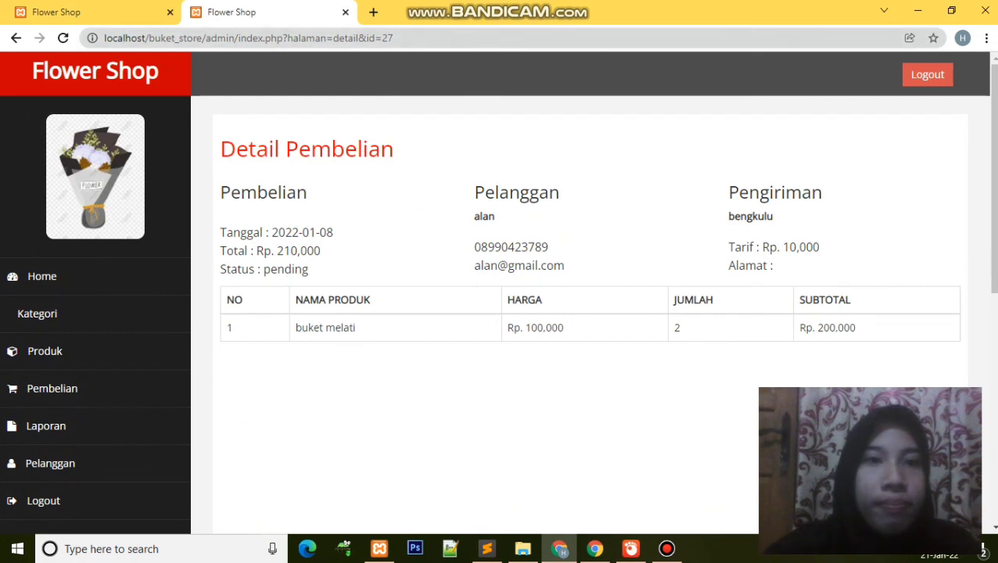
click(374, 12)
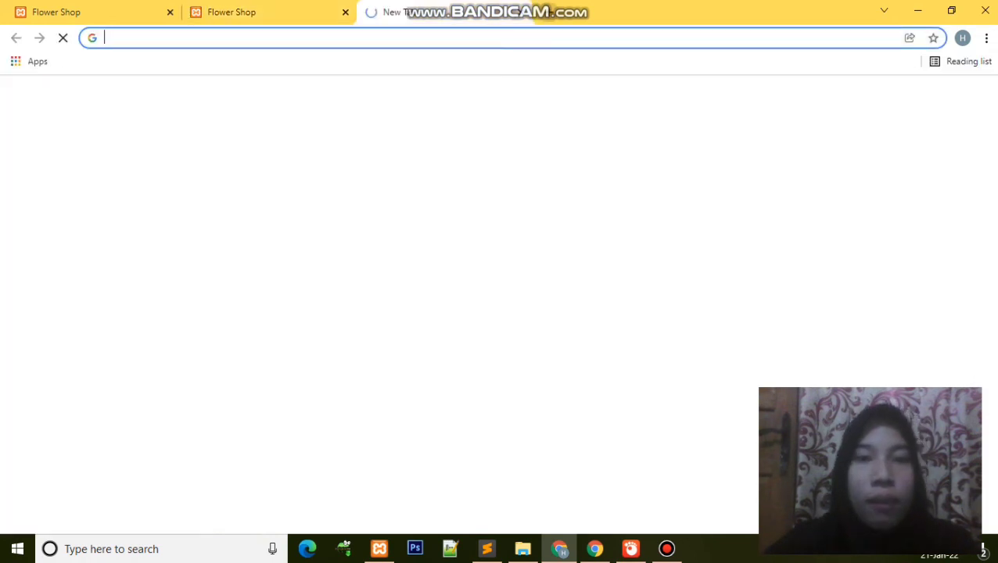
Step: Open phpMyAdmin to show the buket_store database's nine tables, then return to the order detail
text(p)
key(BackSpace)
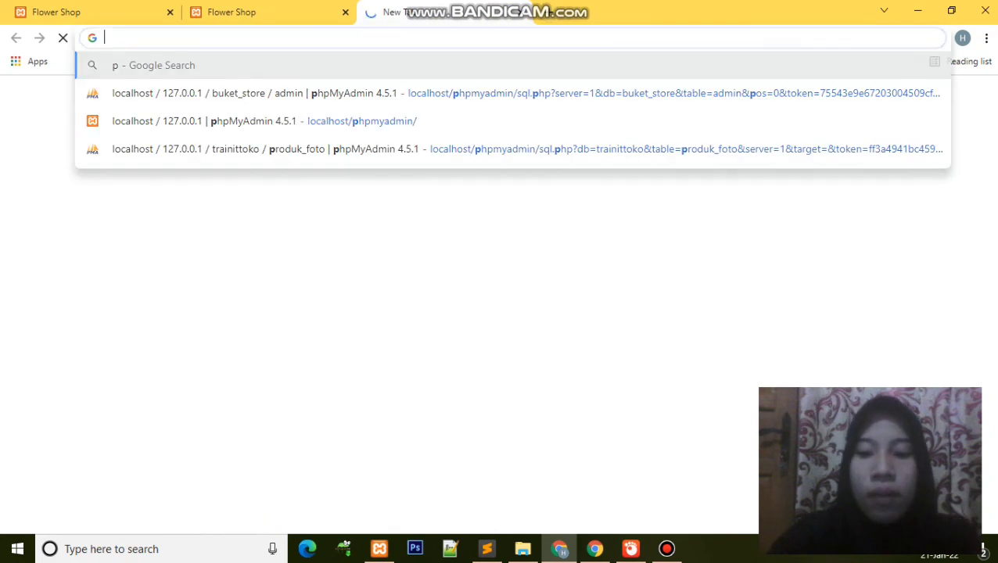
text(local)
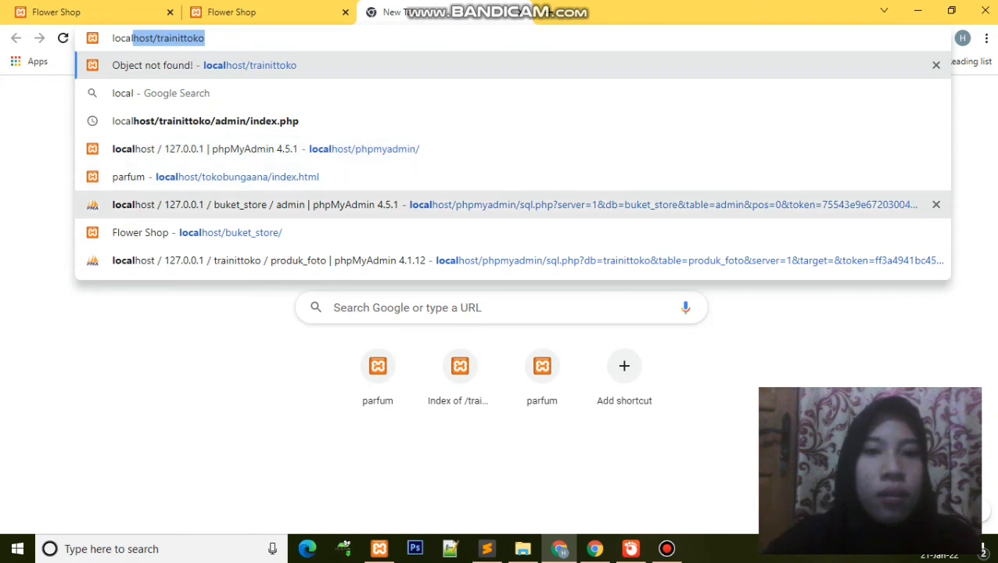
click(501, 204)
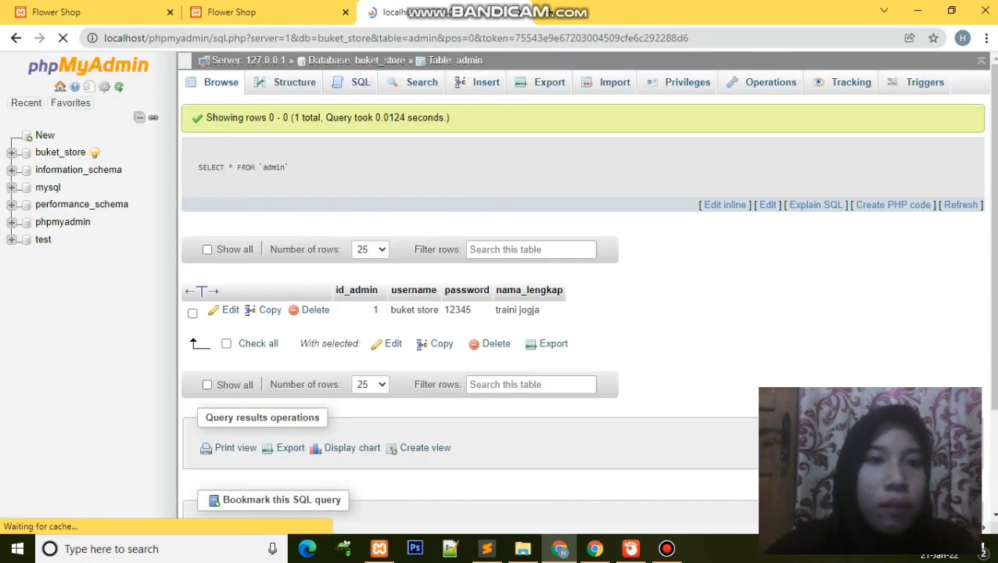
click(60, 152)
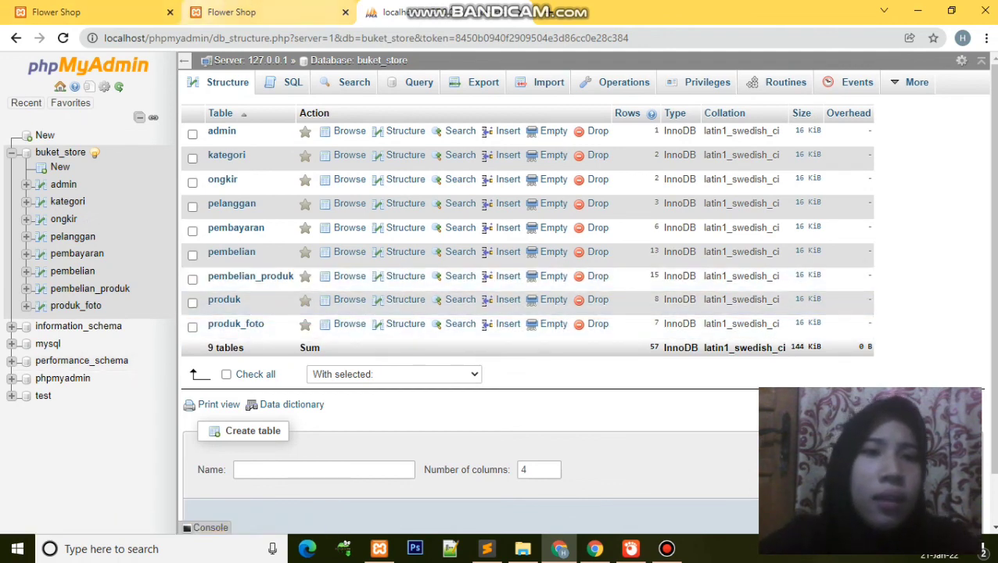
click(234, 12)
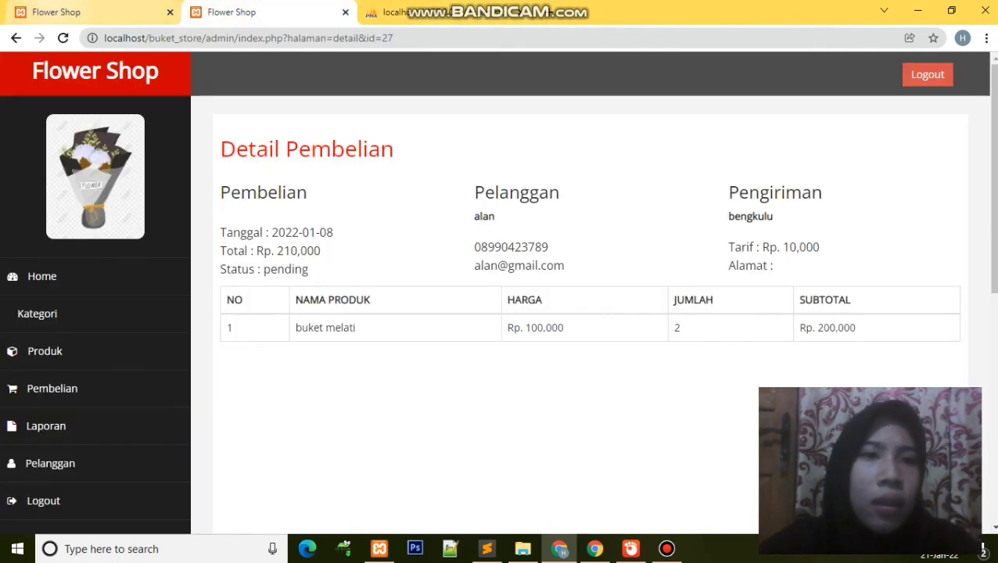
Step: Switch to the first Flower Shop tab showing the Data Pembelian purchase list
click(79, 12)
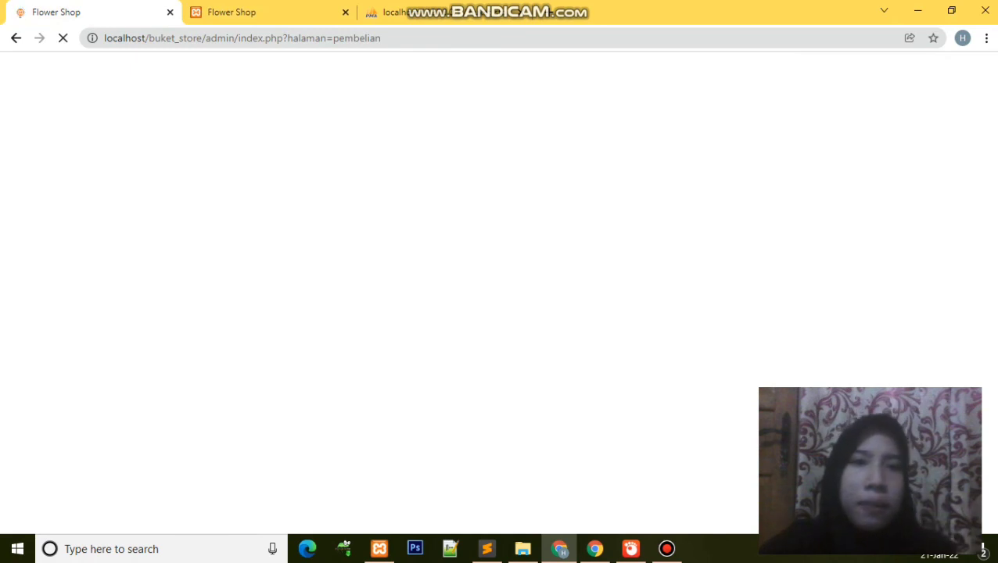